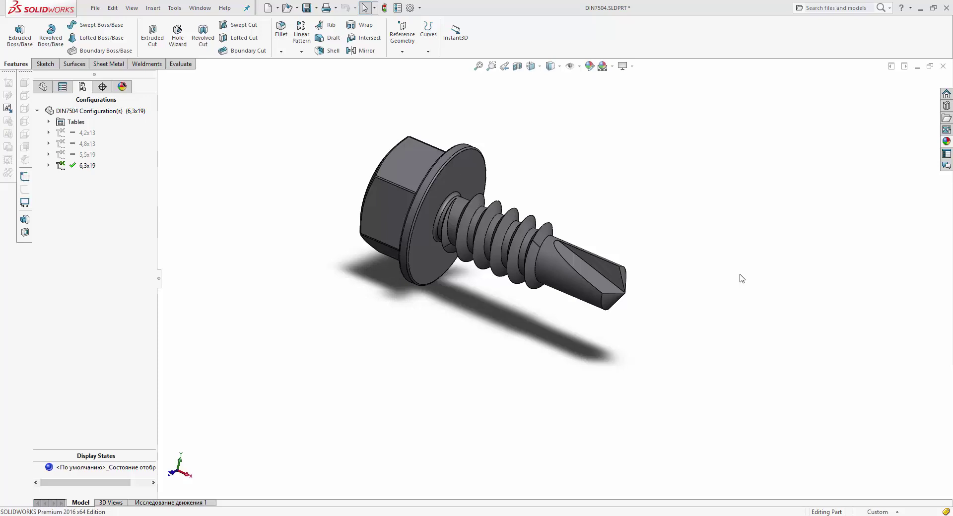
Step: Orbit the screw upright and try the 4,2x13, 4,8x13, 5,5x19 and 6,3x19 configurations
mouse_move(374, 223)
middle_down()
mouse_move(563, 175)
mouse_move(595, 190)
mouse_move(581, 233)
mouse_move(564, 142)
middle_up()
middle_drag(564, 222, 555, 197)
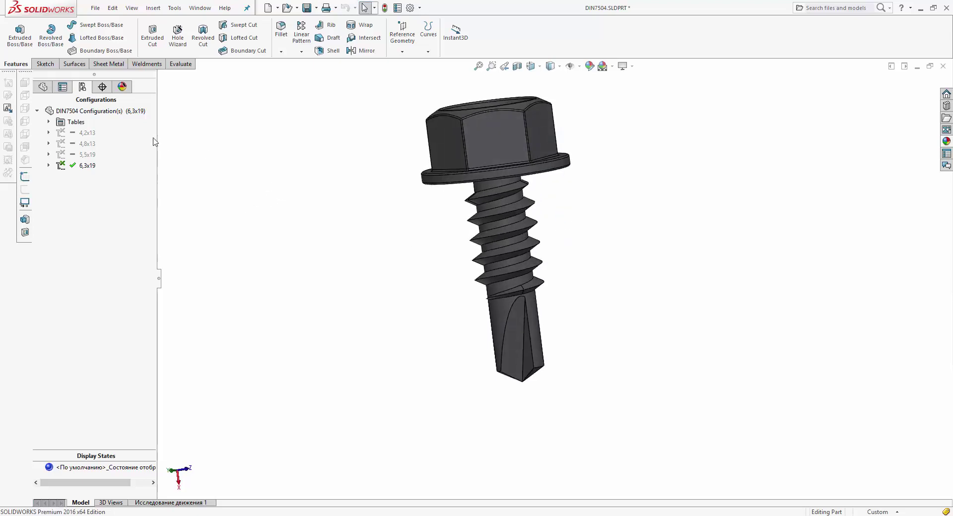
middle_drag(469, 202, 532, 187)
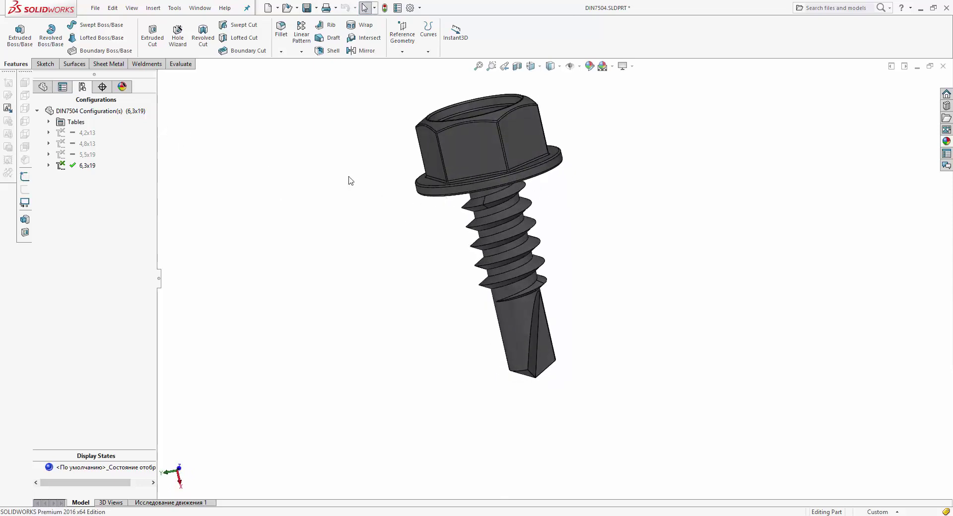
double_click(87, 132)
double_click(85, 143)
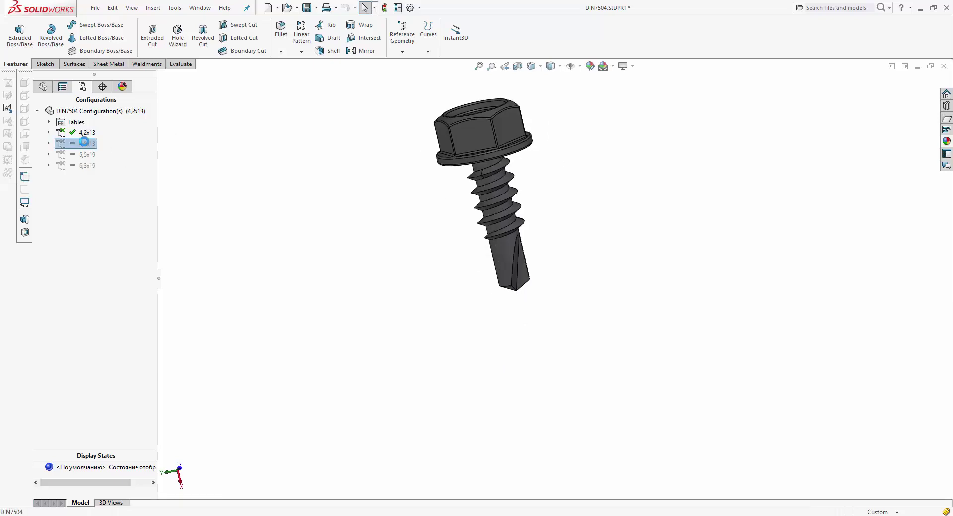
click(87, 155)
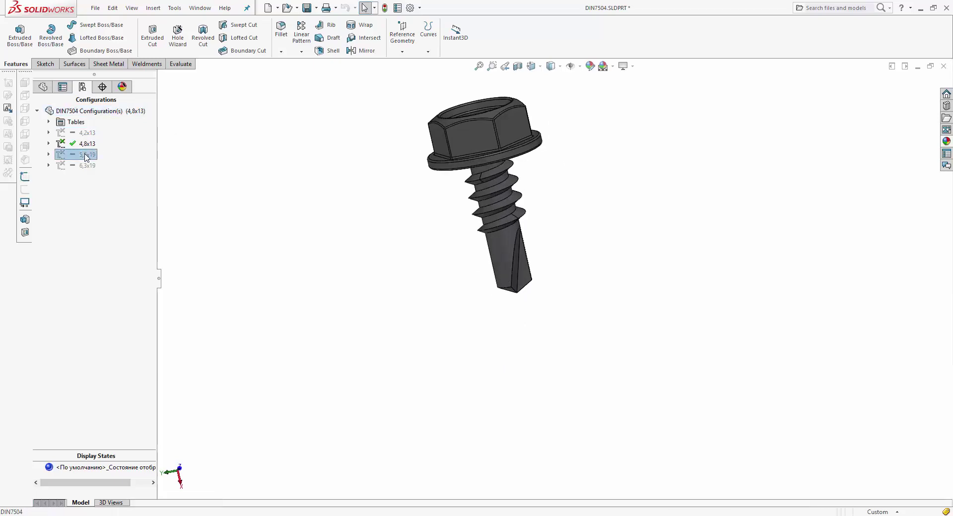
double_click(83, 166)
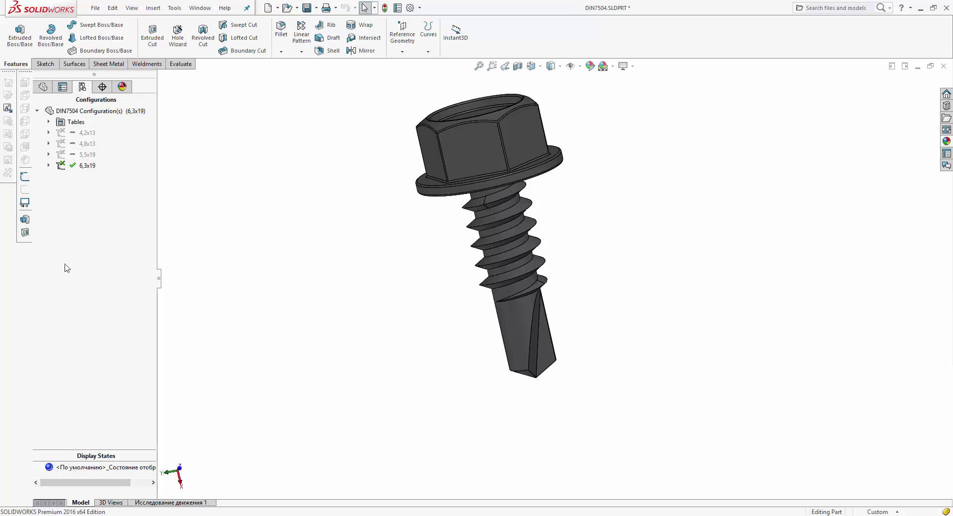
Step: Step through 4,2x13 and 4,8x13 to end on 5,5x19, then minimize the DIN7504 window
click(43, 87)
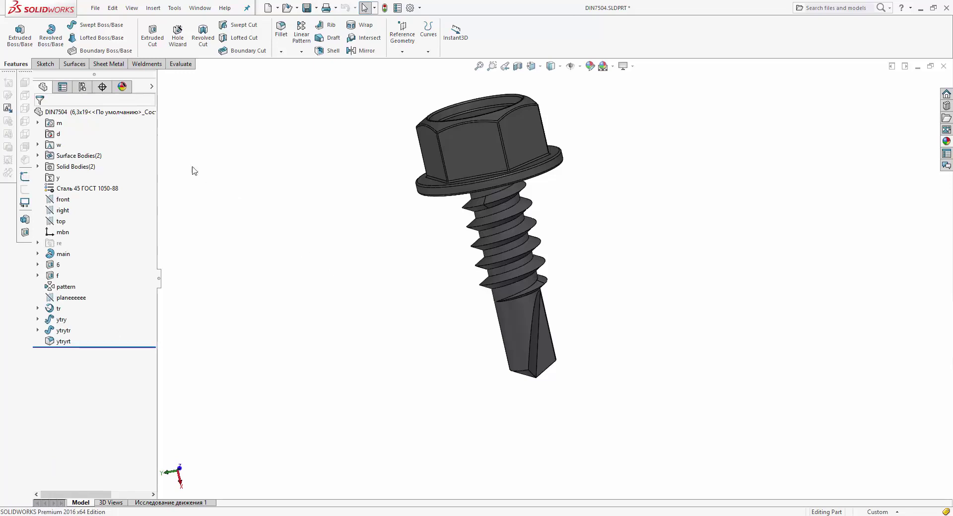
click(82, 87)
double_click(87, 133)
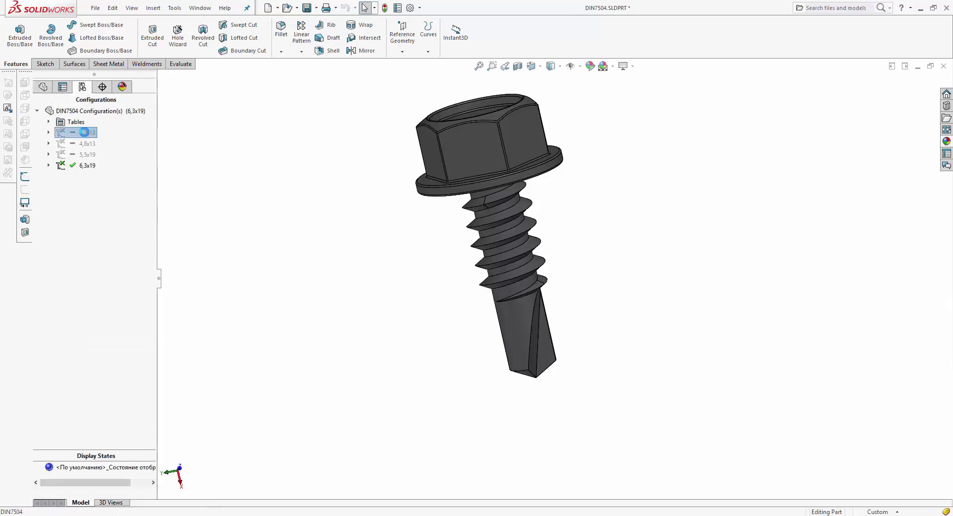
double_click(87, 143)
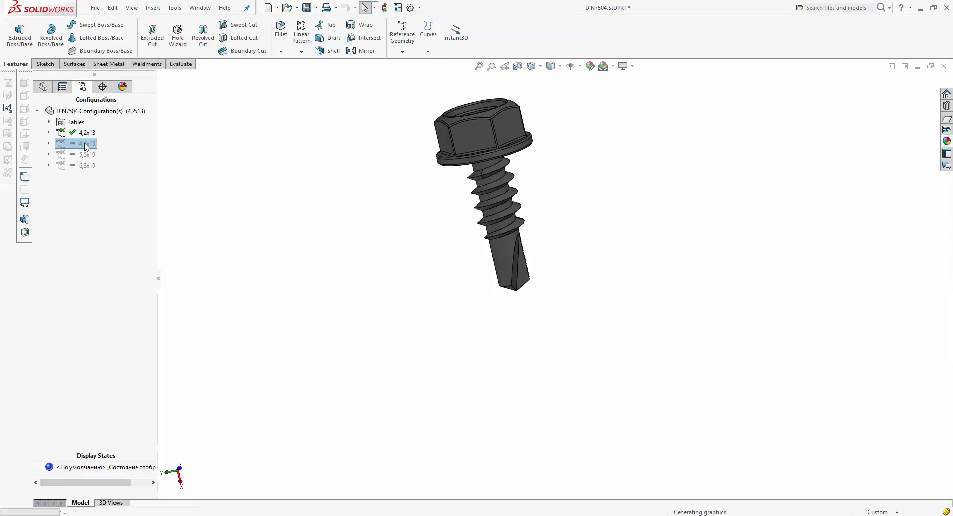
double_click(86, 155)
click(43, 87)
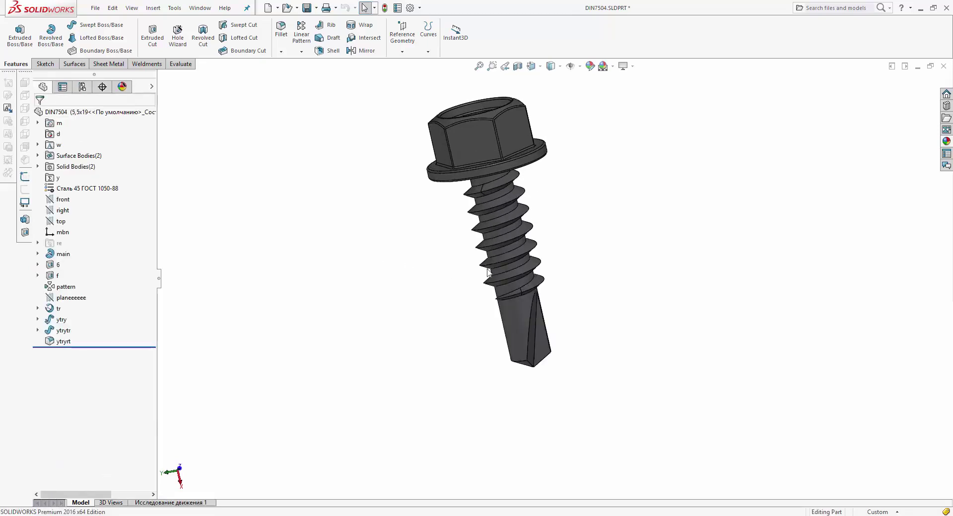
click(917, 66)
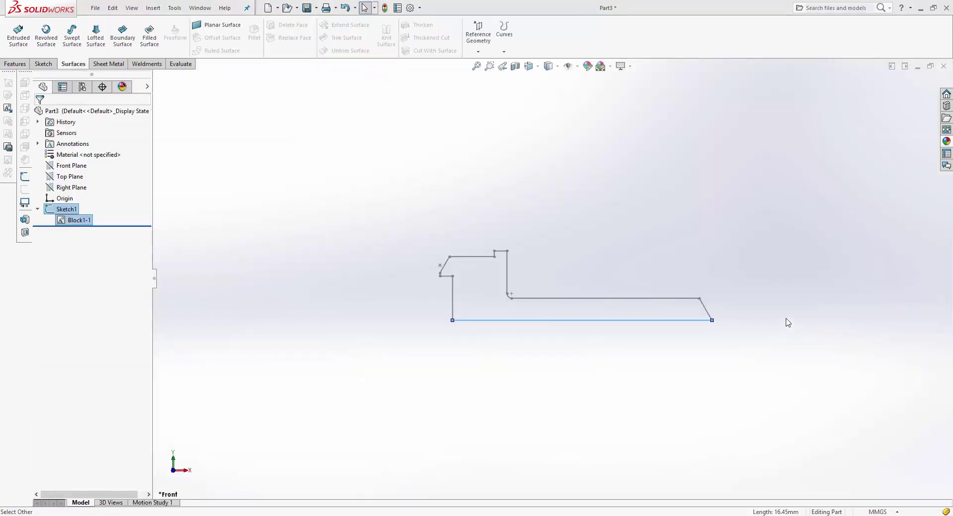
Step: Revolve the block profile a full 360° about its bottom line to create Revolve1
click(598, 213)
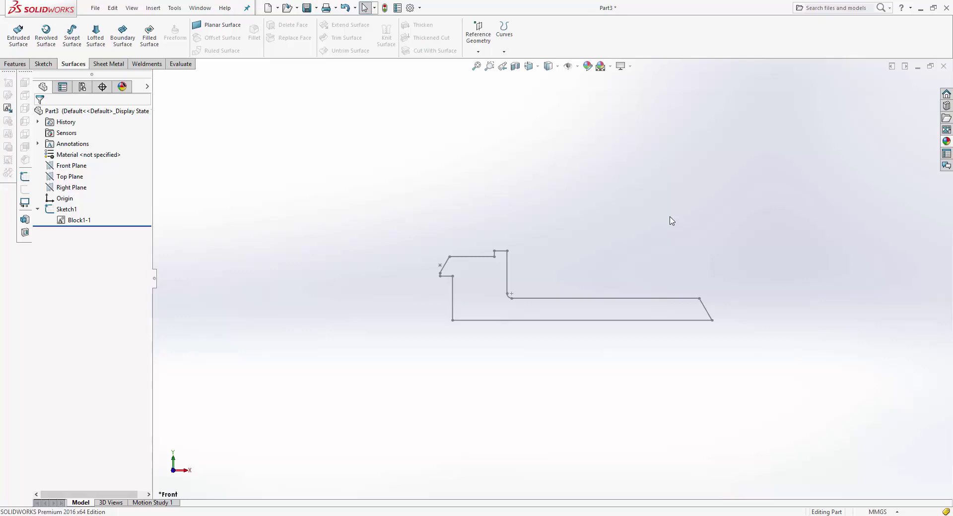
click(16, 64)
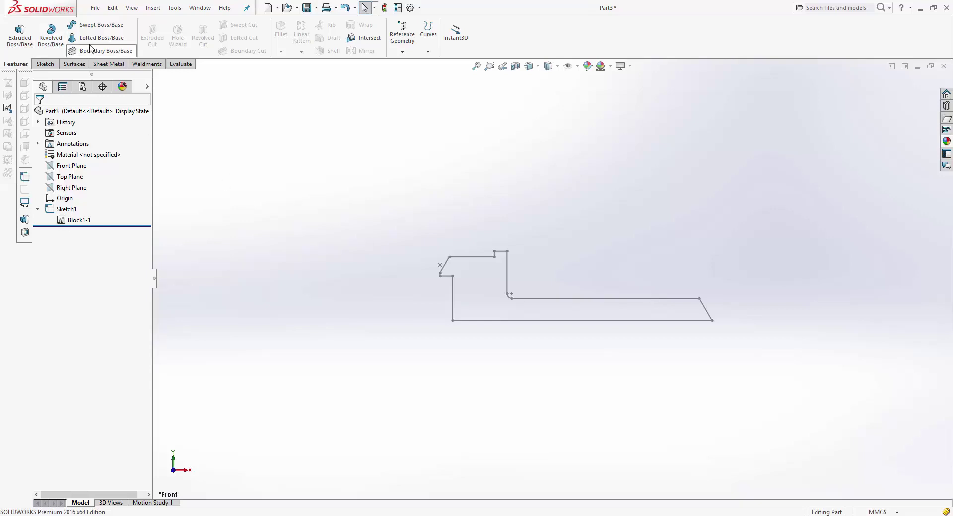
click(51, 34)
click(578, 321)
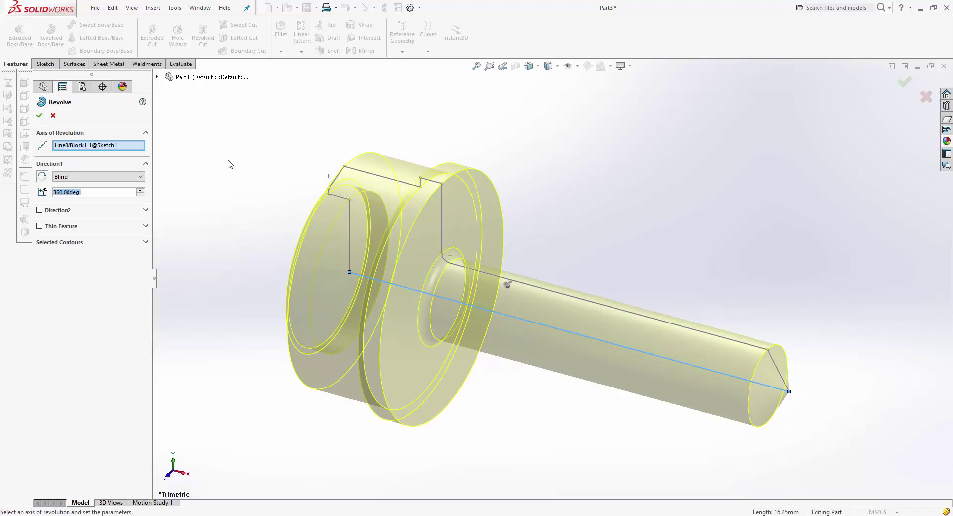
click(40, 115)
middle_drag(507, 284, 410, 208)
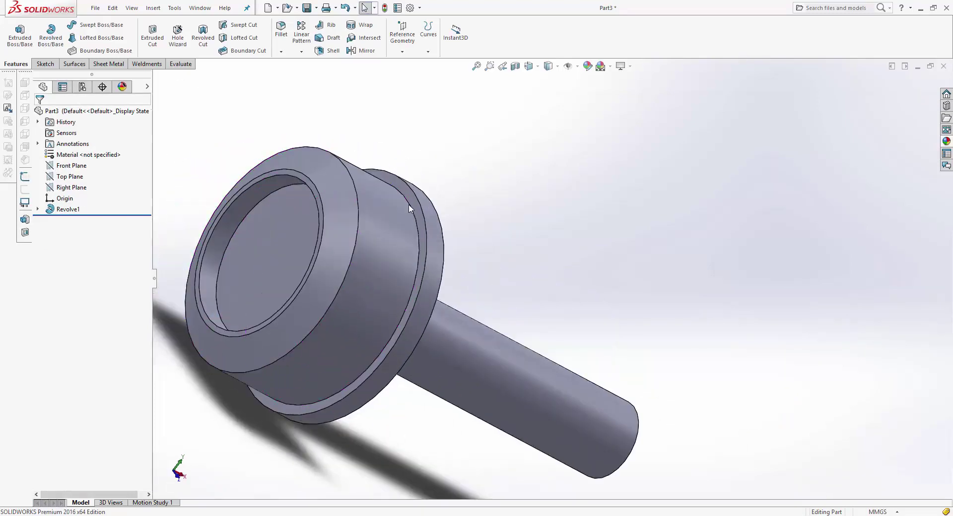
right_click(416, 210)
Step: Sketch a six-sided polygon on the head face, centred on the origin
click(428, 179)
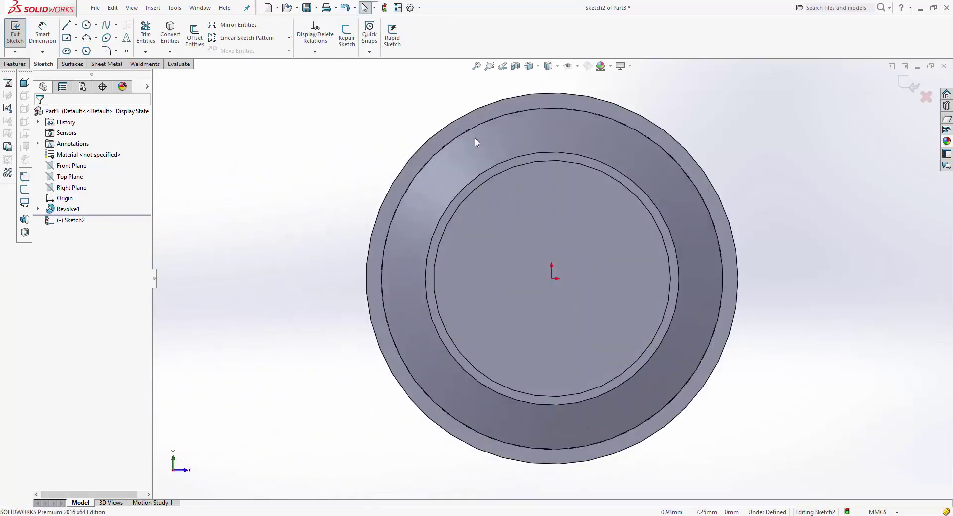
click(86, 50)
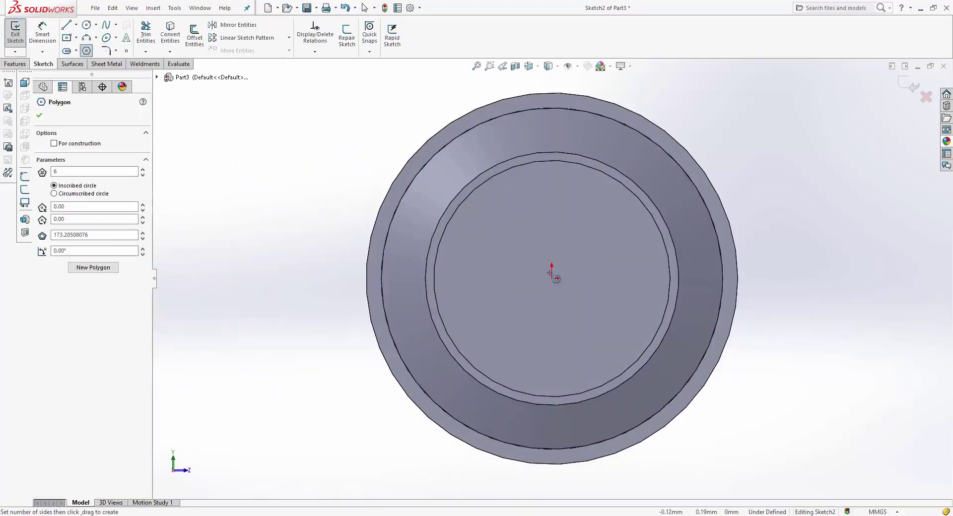
click(555, 278)
click(544, 127)
key(Escape)
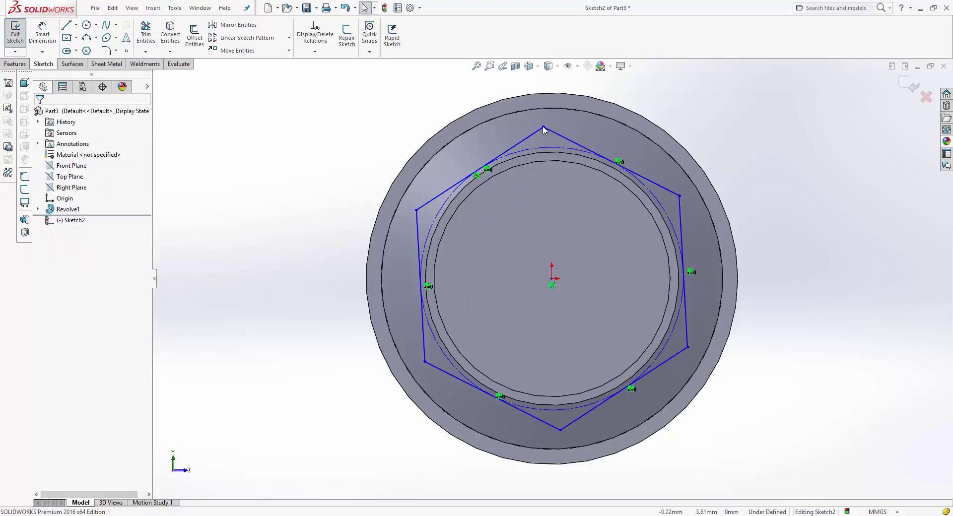
click(544, 128)
middle_drag(544, 127, 549, 170)
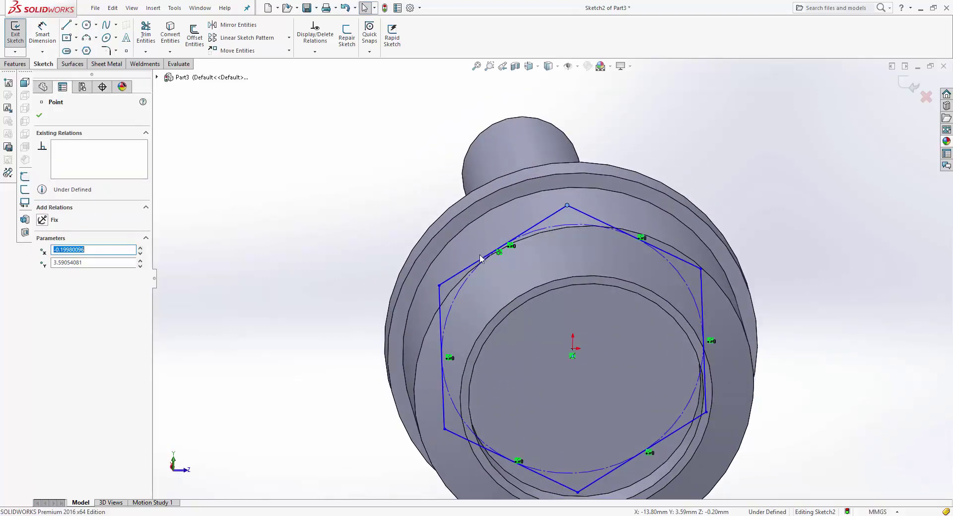
Step: Make a hexagon corner coincident with the head's outer edge and its left side vertical
ctrl+click(453, 297)
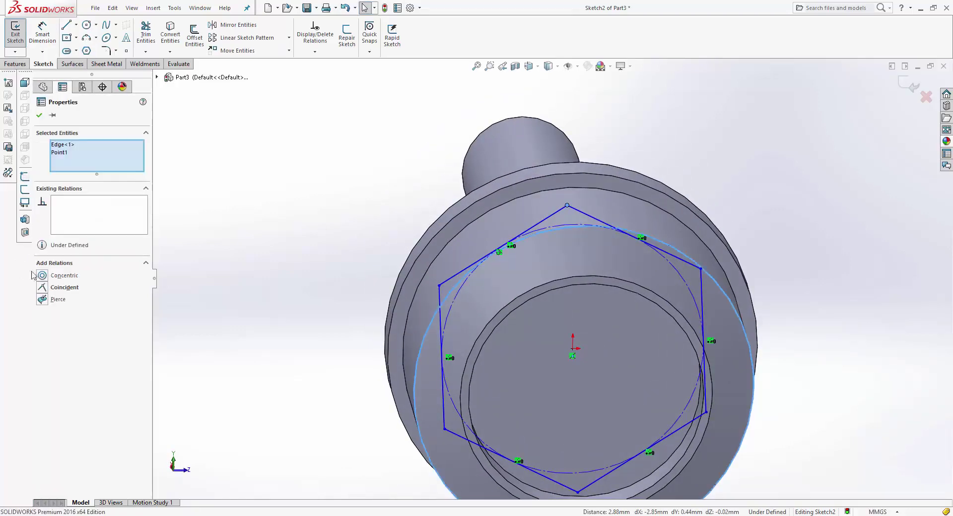
click(46, 289)
mouse_move(332, 189)
middle_down()
mouse_move(408, 140)
mouse_move(376, 95)
middle_up()
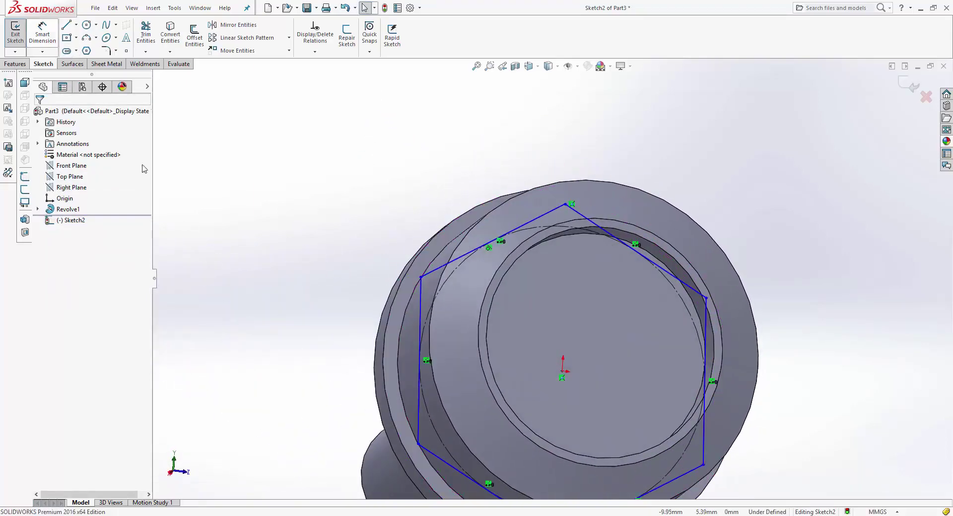
click(419, 314)
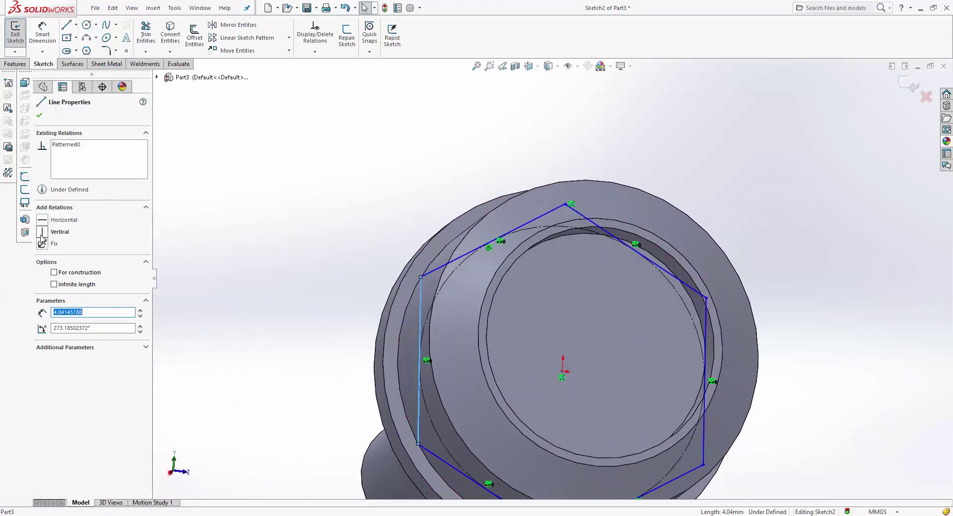
click(268, 204)
scroll(440, 273, up, 3)
middle_drag(440, 272, 505, 193)
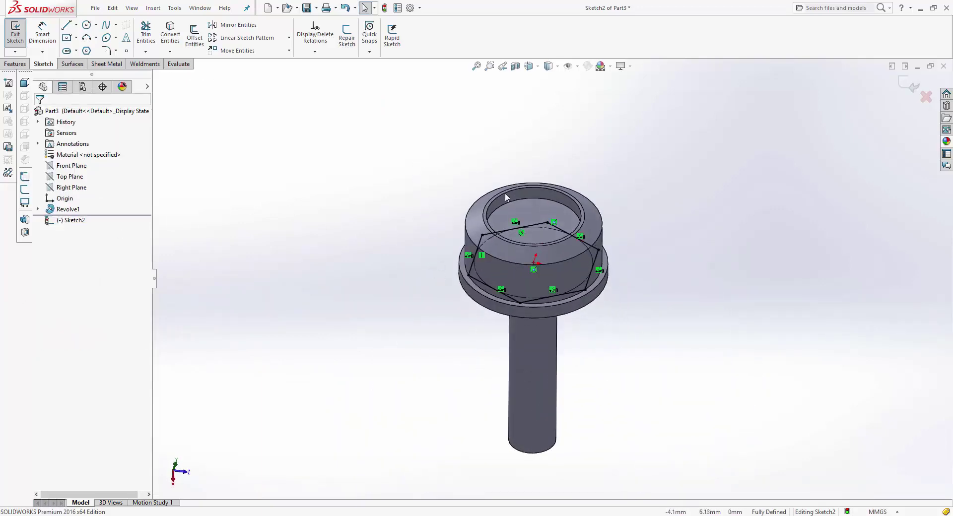
Step: Try a reversed Through All extruded cut from the hexagon, then cancel it
click(15, 63)
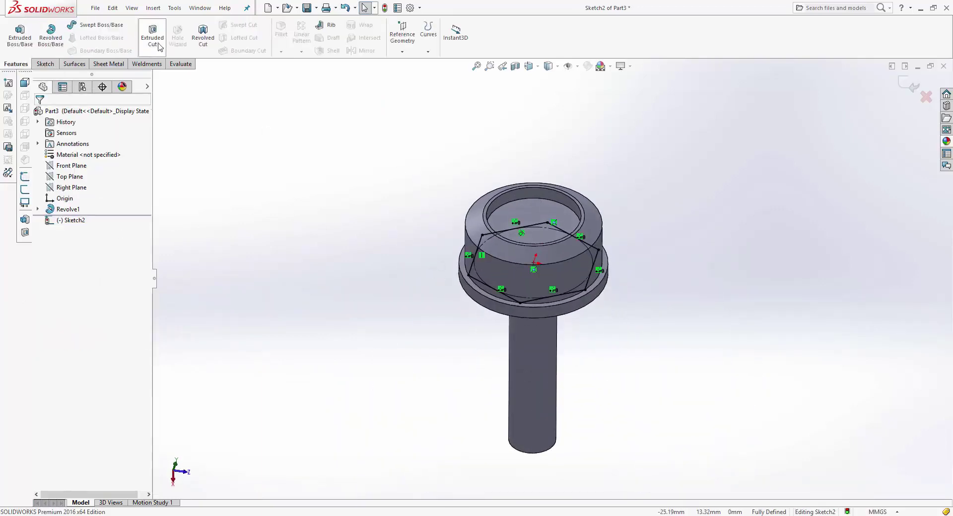
click(153, 35)
click(43, 175)
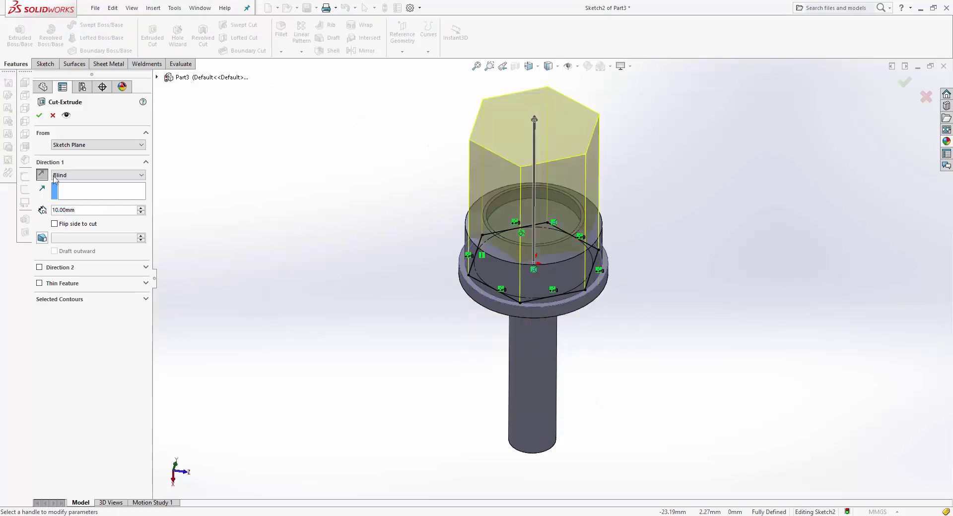
click(97, 175)
click(81, 192)
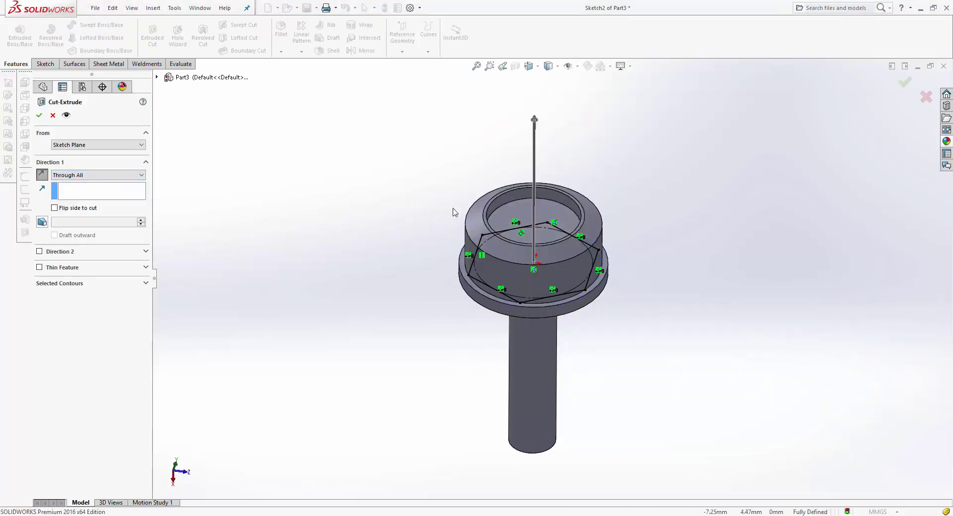
key(Escape)
Step: Add a circle at the origin, concentric and coradial with the flange's outer edge
click(45, 63)
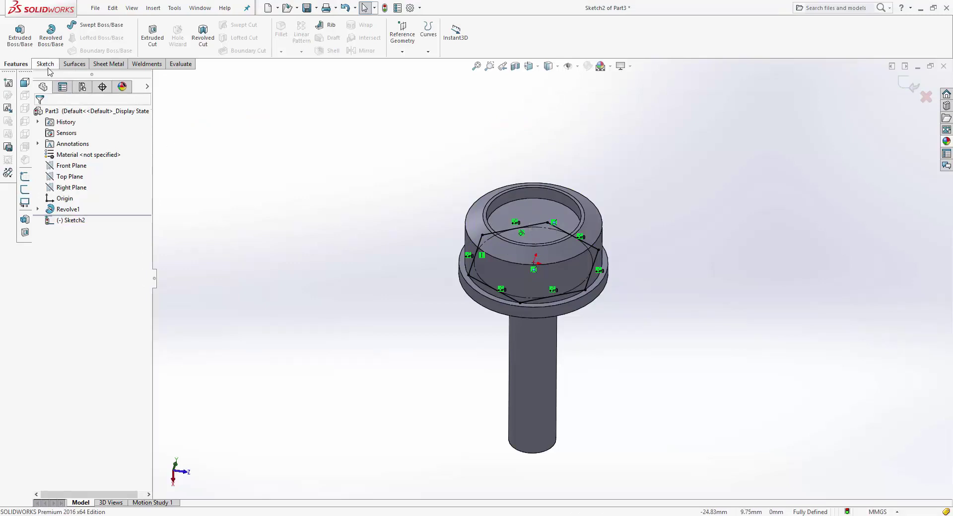
click(86, 24)
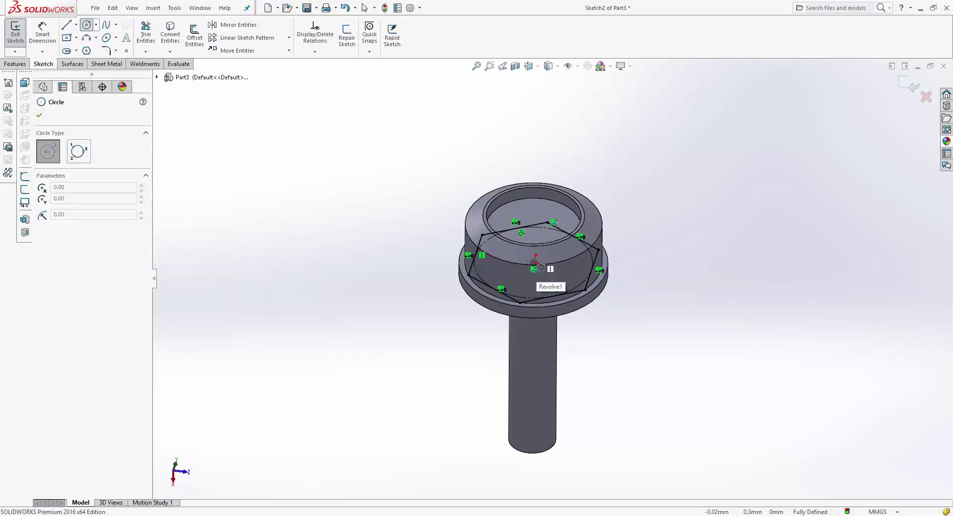
click(533, 263)
click(625, 305)
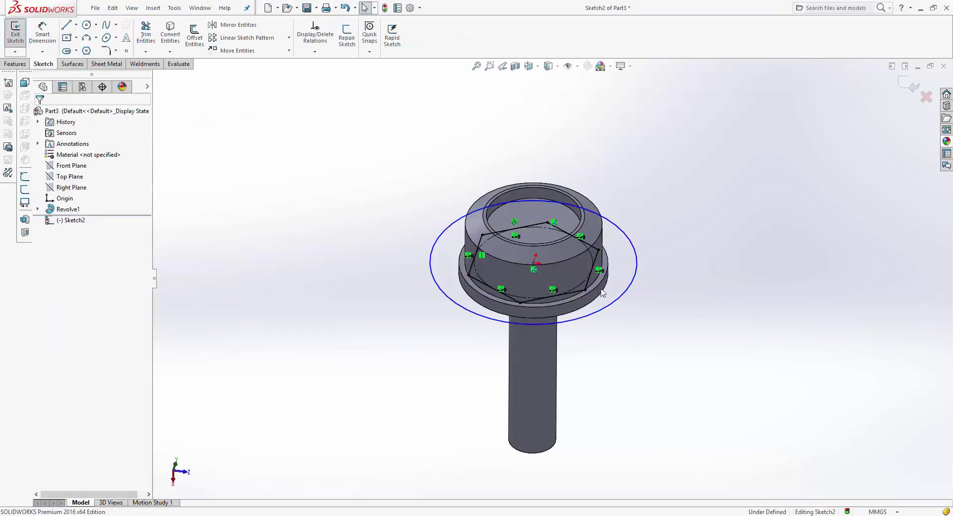
key(Escape)
scroll(598, 290, down, 2)
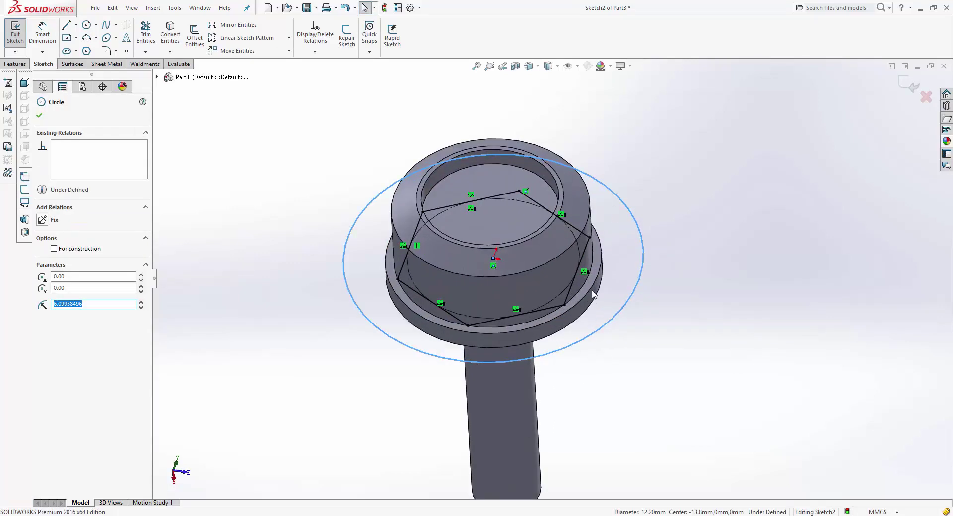
ctrl+click(591, 291)
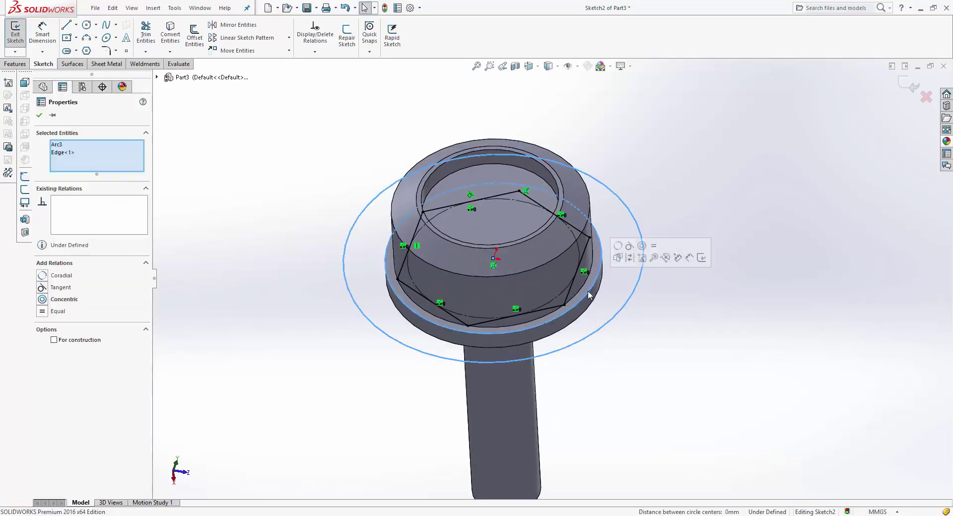
click(45, 299)
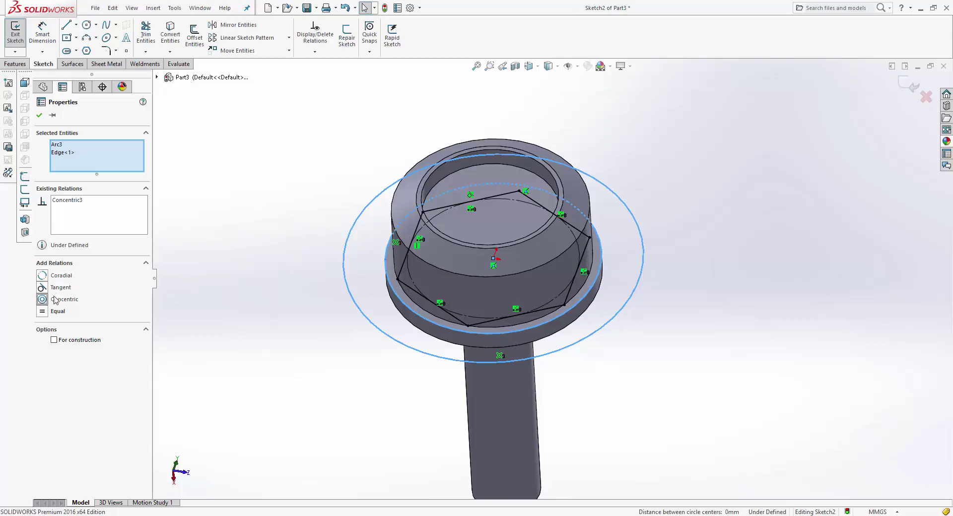
key(Escape)
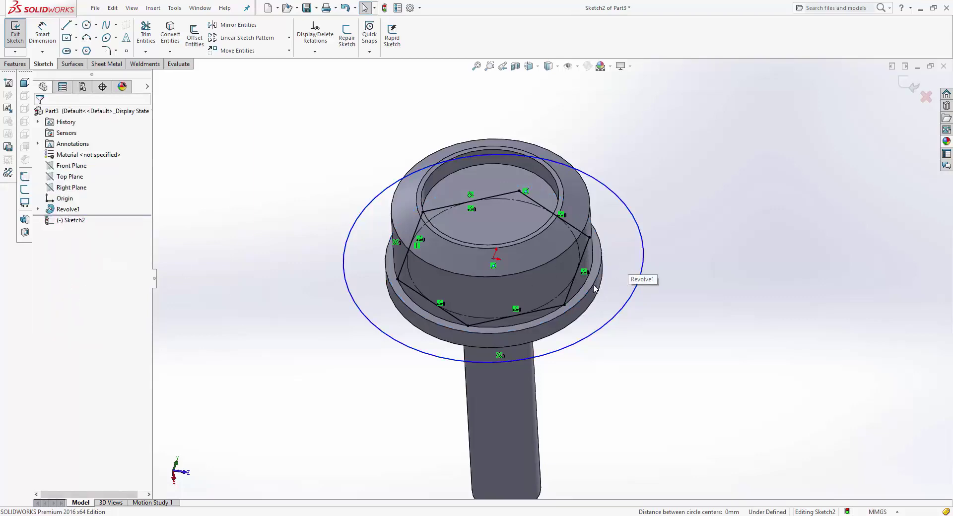
click(596, 290)
ctrl+click(627, 309)
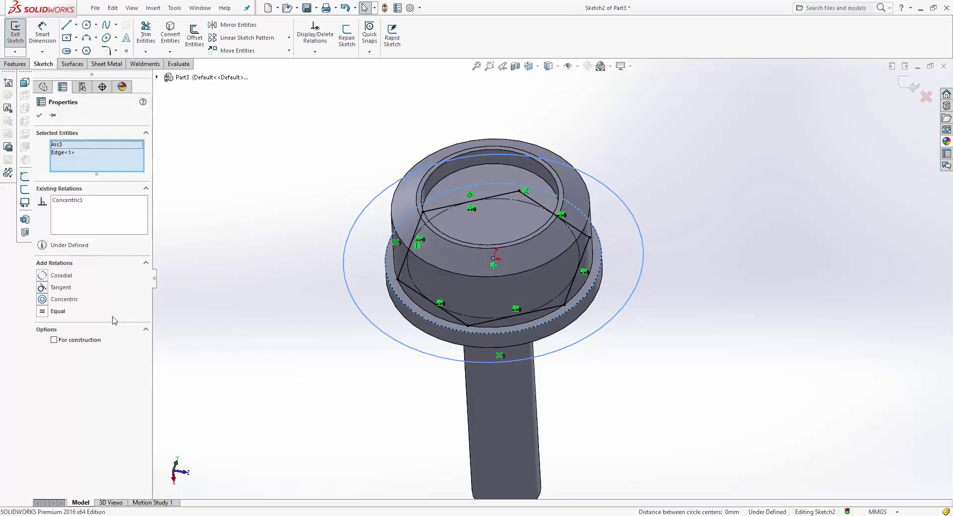
click(49, 276)
key(Escape)
Step: Extrude-cut the hexagon and circle sketch Through All to shape the flanged hex head
click(15, 64)
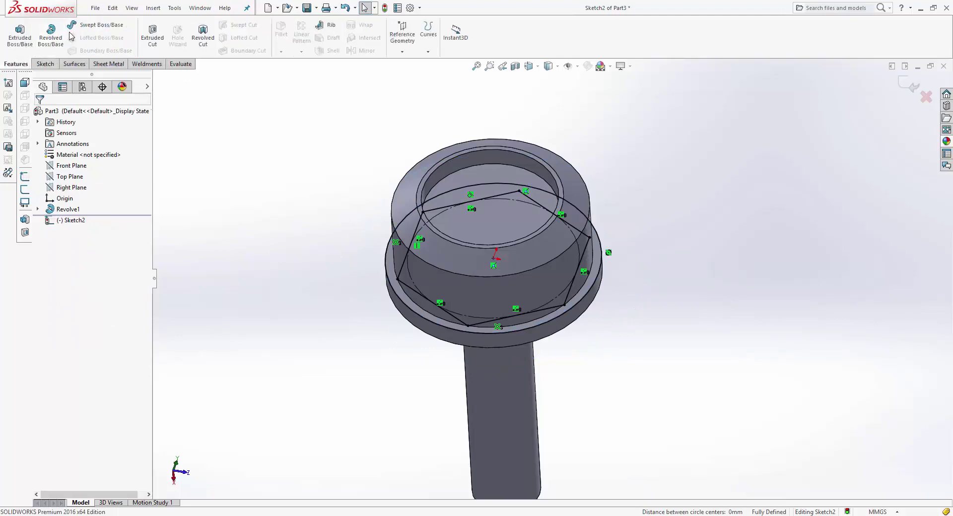
click(152, 35)
click(71, 176)
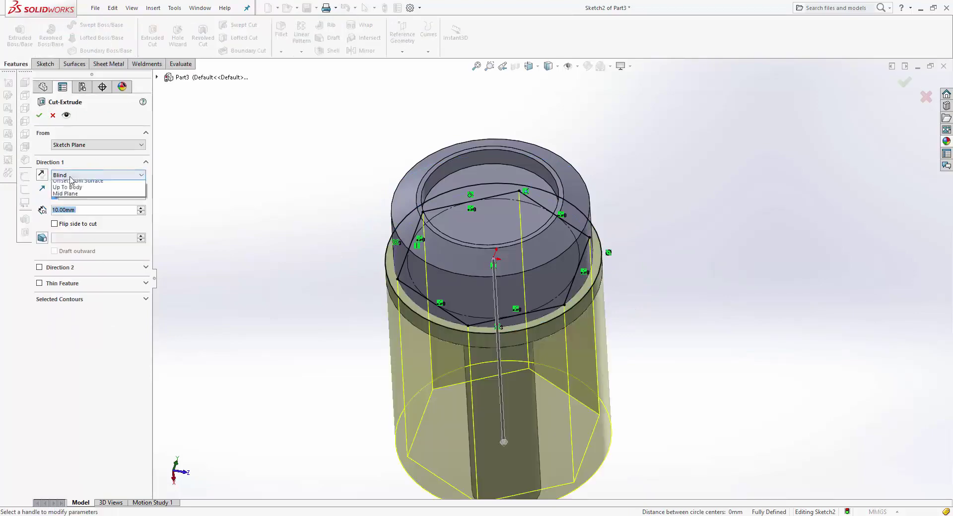
click(72, 189)
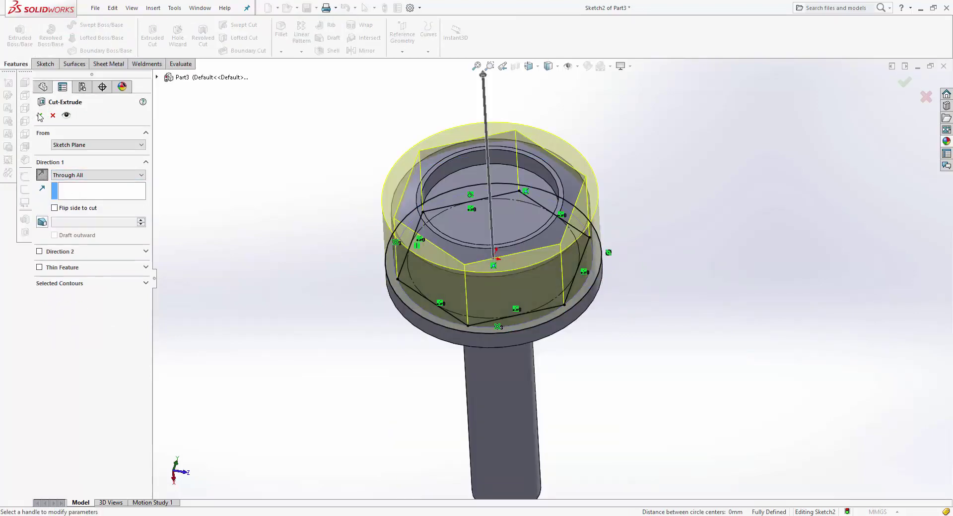
click(39, 115)
middle_drag(549, 276, 540, 194)
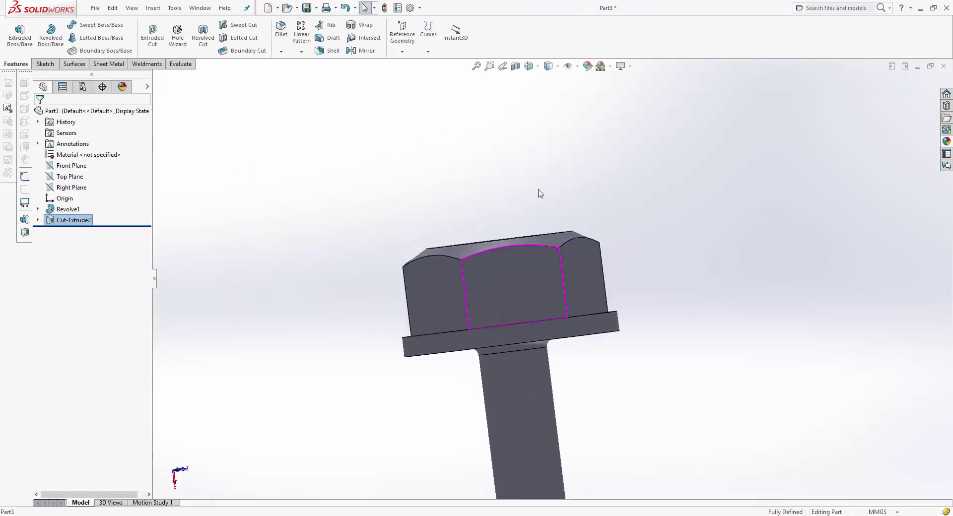
scroll(546, 228, up, 3)
Step: Draw a closed line triangle at the bolt tip on the Front Plane
middle_drag(549, 234, 549, 311)
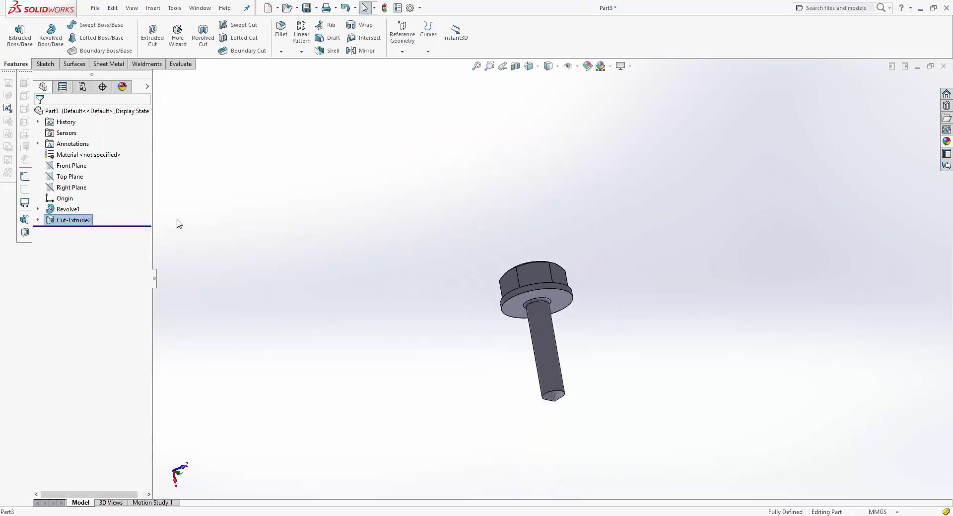
right_click(72, 165)
click(74, 151)
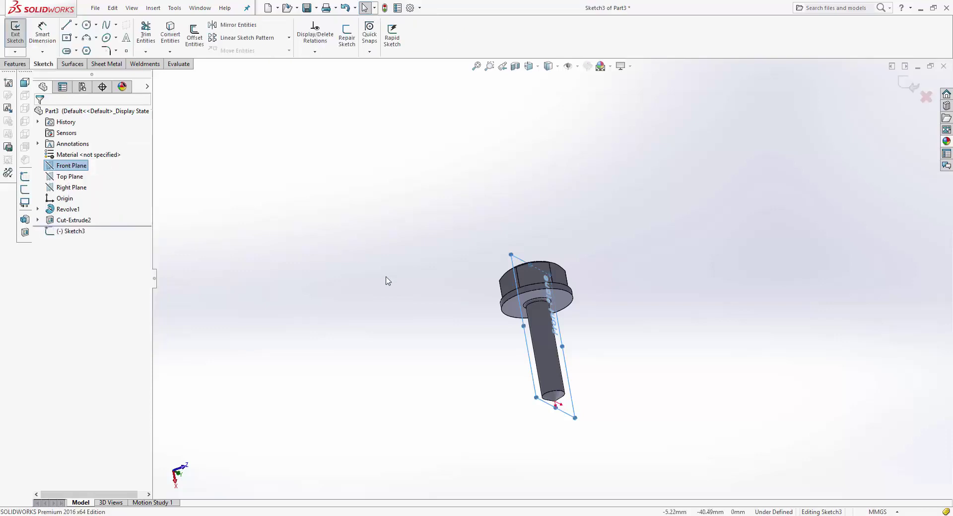
click(66, 24)
click(793, 279)
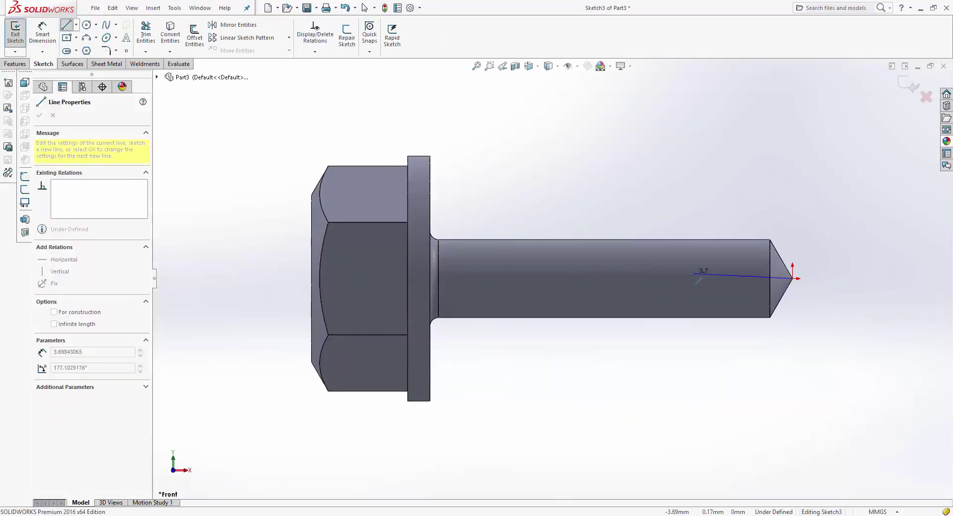
click(673, 239)
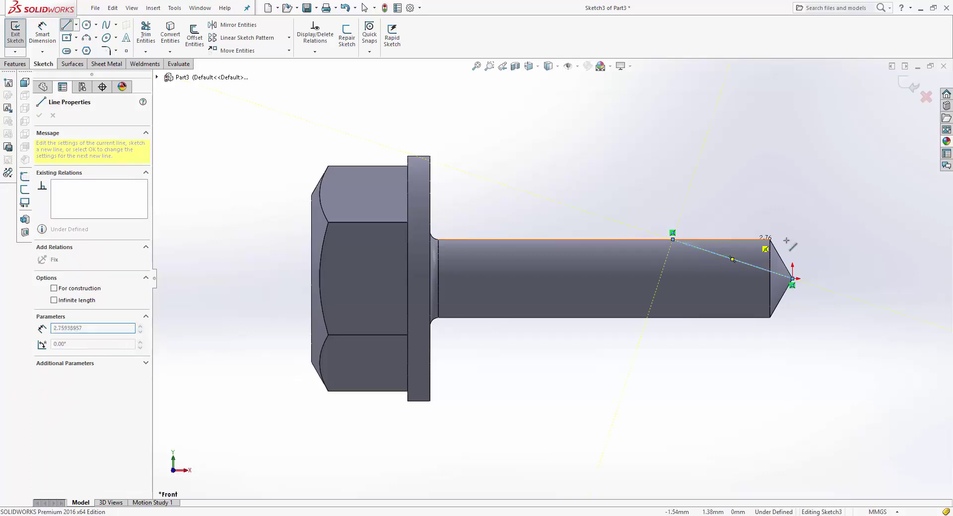
click(793, 239)
click(793, 278)
key(Escape)
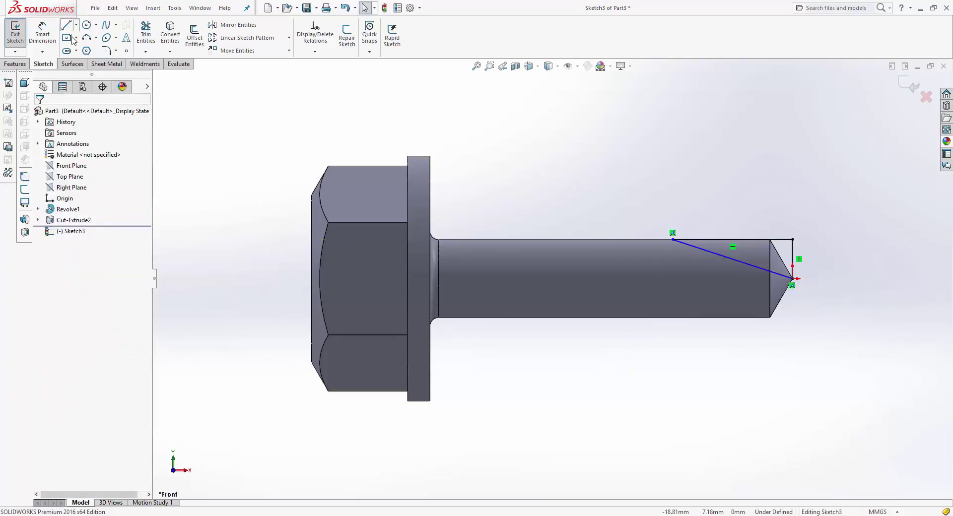
Step: Dimension the triangle's top line to 5.1 mm
click(43, 35)
click(784, 239)
click(781, 210)
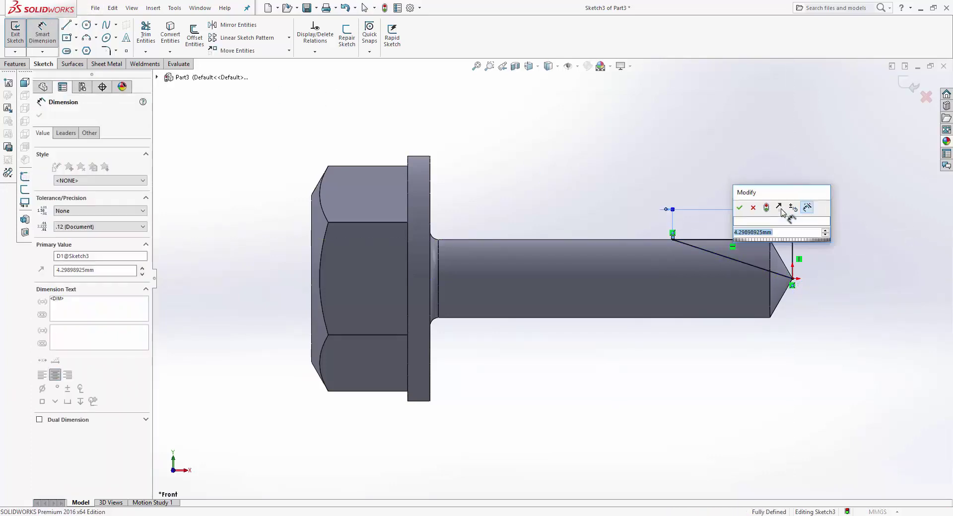
text(5.1)
key(Return)
key(Escape)
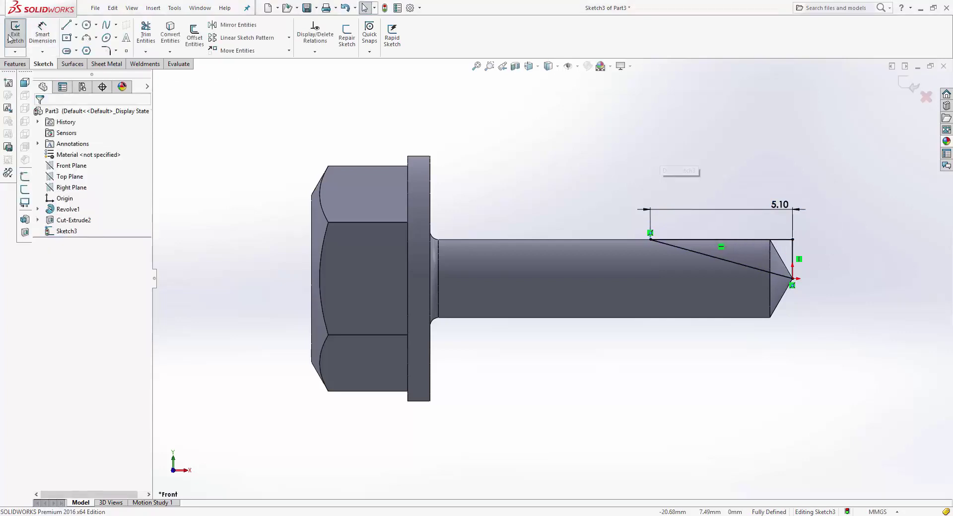
Step: Extrude-cut the Sketch3 triangle Through All to form Cut-Extrude3 at the tip
click(15, 64)
click(152, 35)
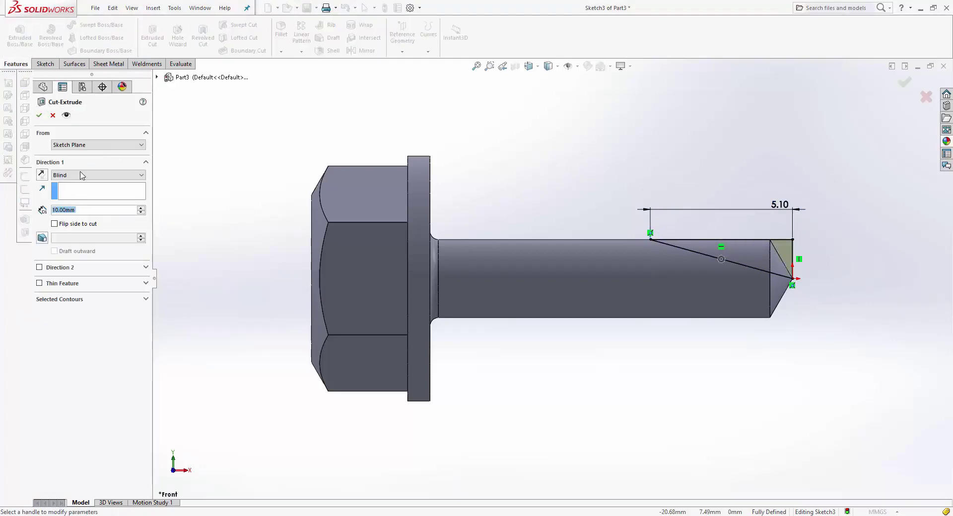
click(82, 175)
click(70, 188)
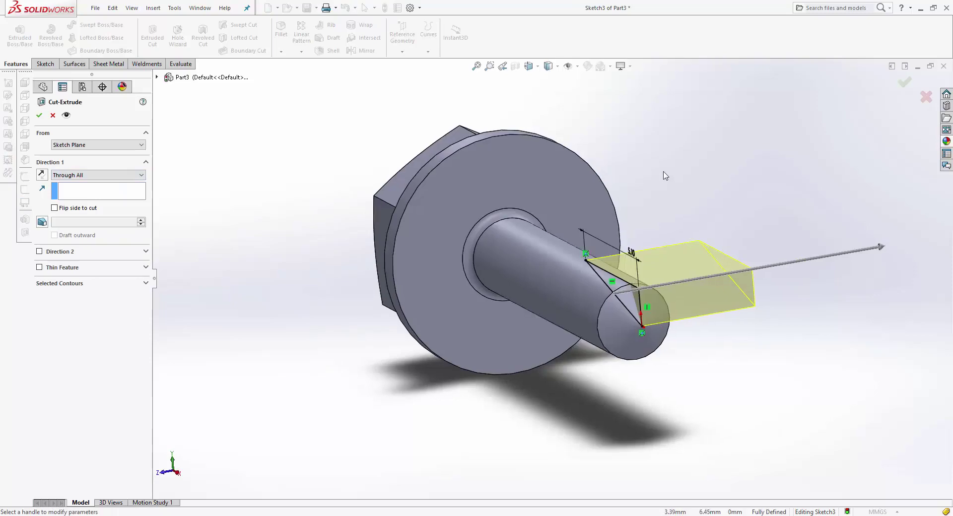
click(905, 82)
mouse_move(761, 226)
middle_down()
mouse_move(579, 232)
mouse_move(558, 335)
middle_up()
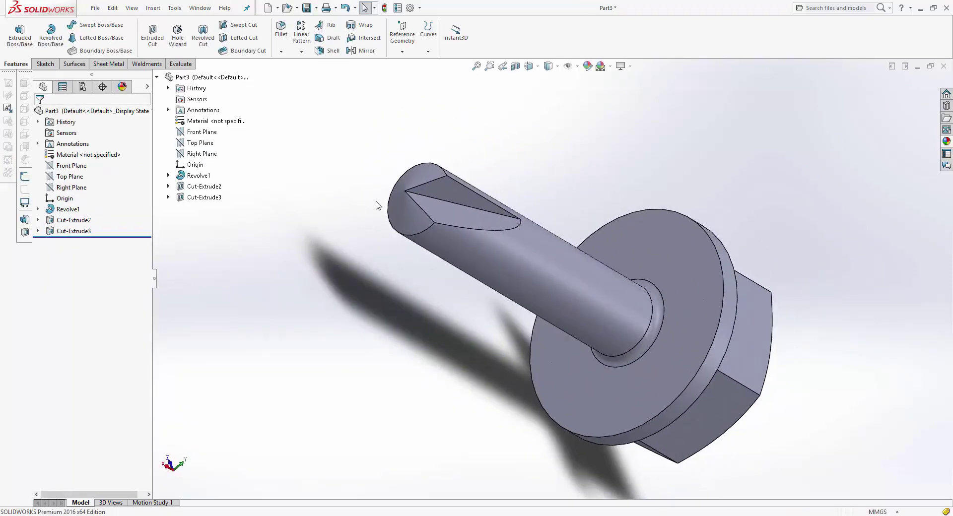
middle_drag(377, 205, 453, 268)
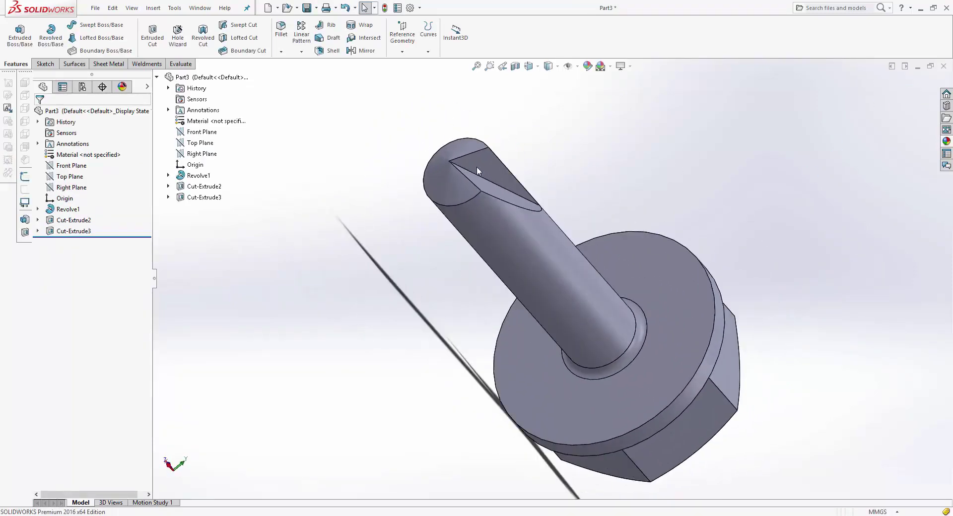
Step: Circular-pattern Cut-Extrude3 around the shank face, 2 instances over 360°
click(301, 52)
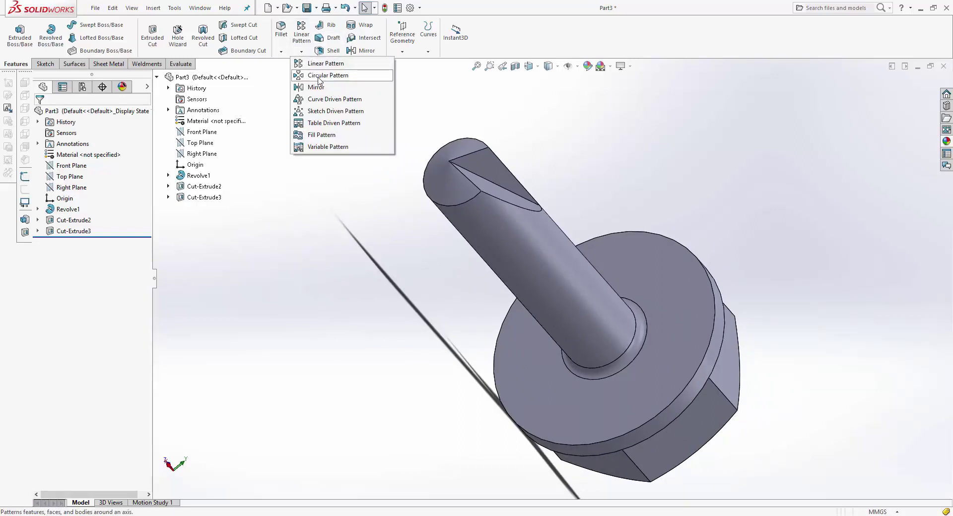
click(318, 76)
click(517, 263)
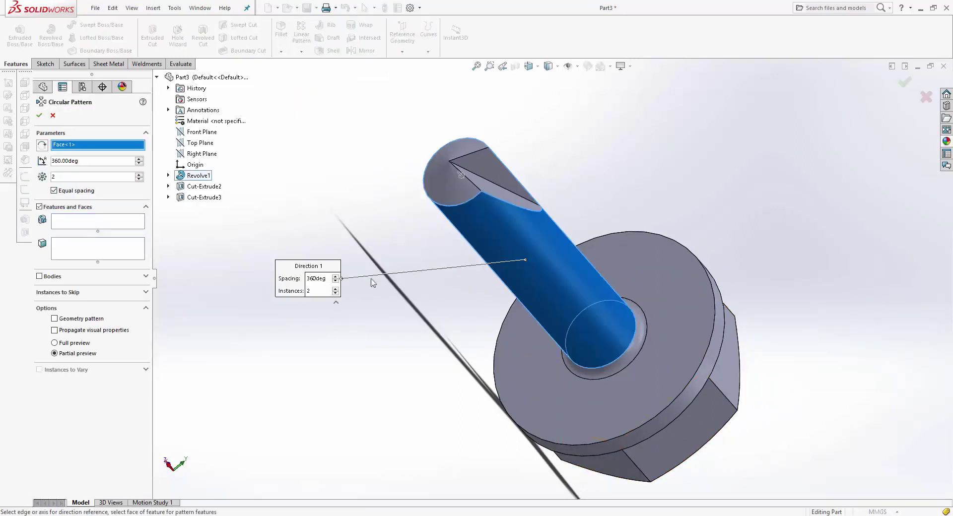
click(90, 223)
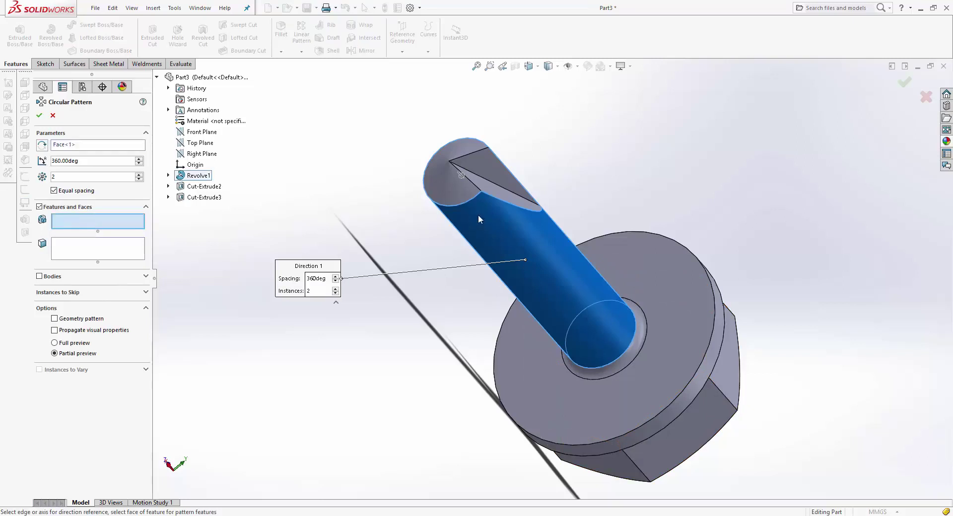
click(491, 170)
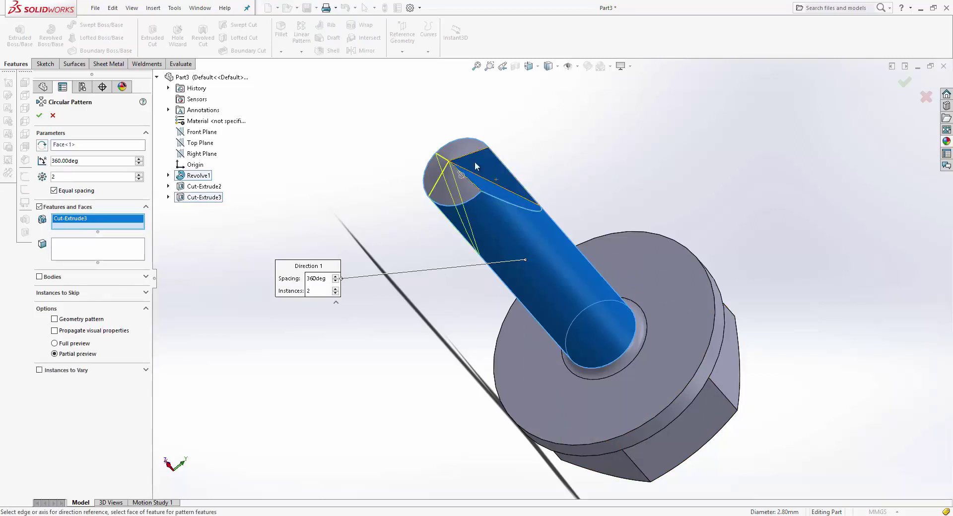
right_click(76, 223)
click(99, 227)
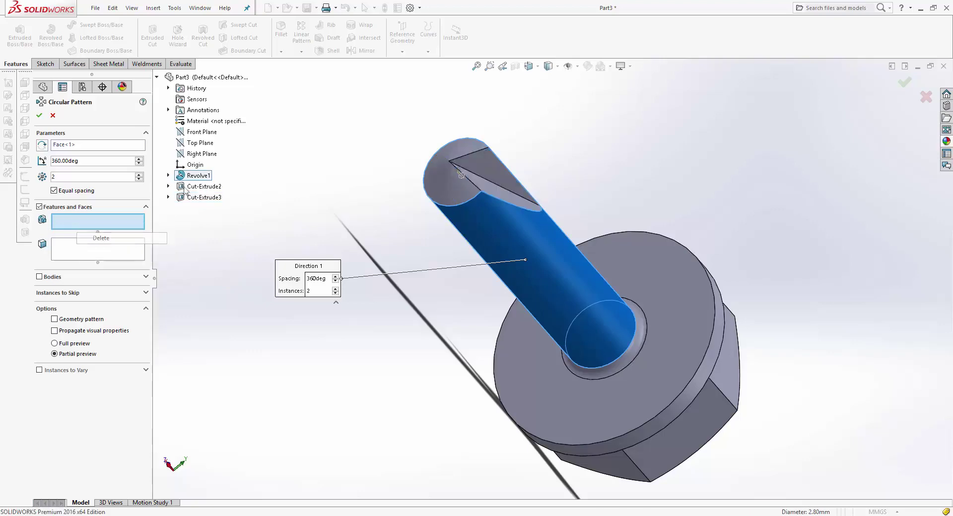
click(203, 197)
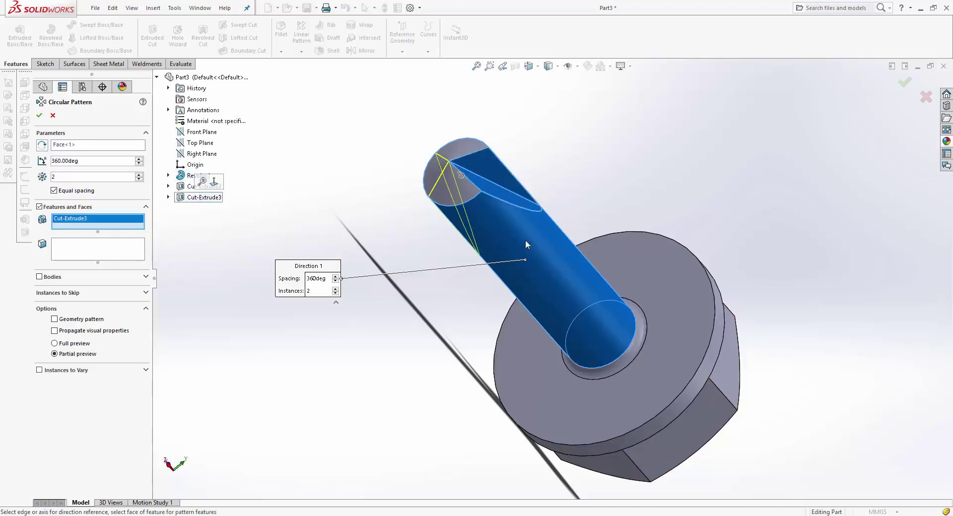
click(904, 84)
mouse_move(472, 163)
middle_down()
mouse_move(442, 206)
mouse_move(453, 128)
middle_up()
scroll(406, 221, up, 5)
middle_drag(406, 222, 360, 223)
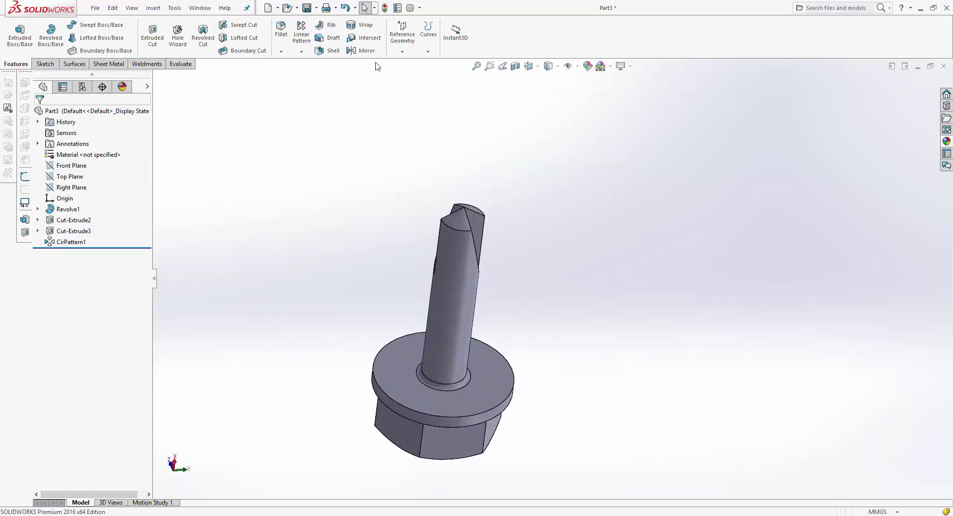
Step: Create Plane1 offset 0.50 mm from the flange face
click(402, 36)
click(406, 62)
click(477, 391)
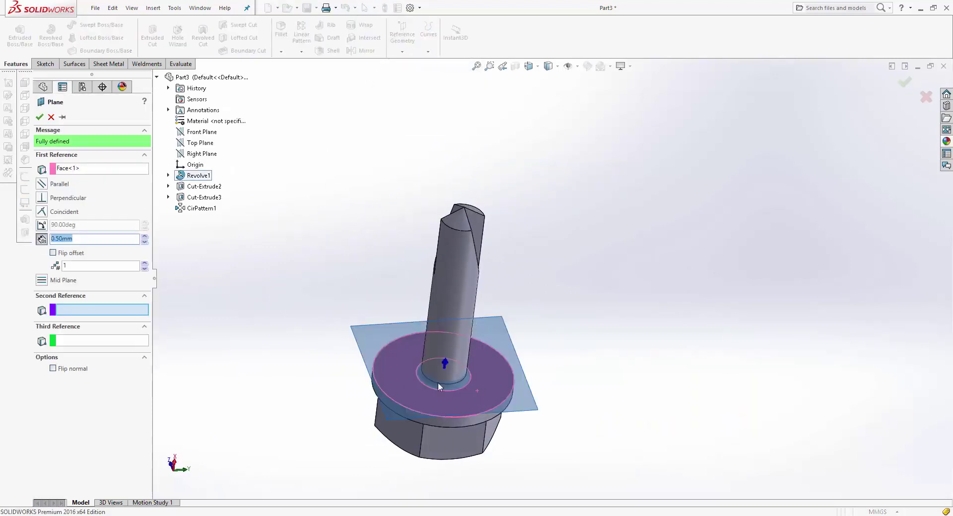
click(40, 117)
mouse_move(289, 276)
middle_down()
mouse_move(329, 237)
mouse_move(493, 296)
middle_up()
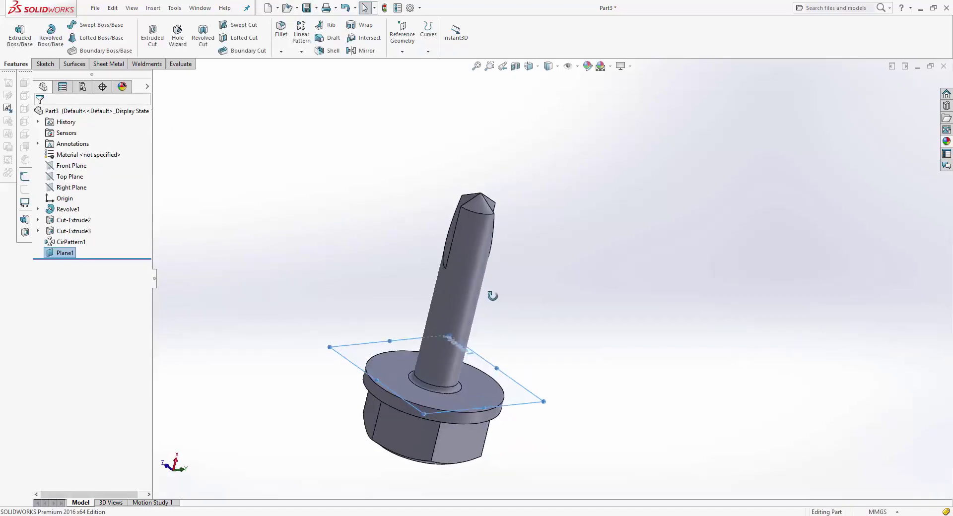
Step: Start a sketch on the Top Plane and view it from below
click(61, 177)
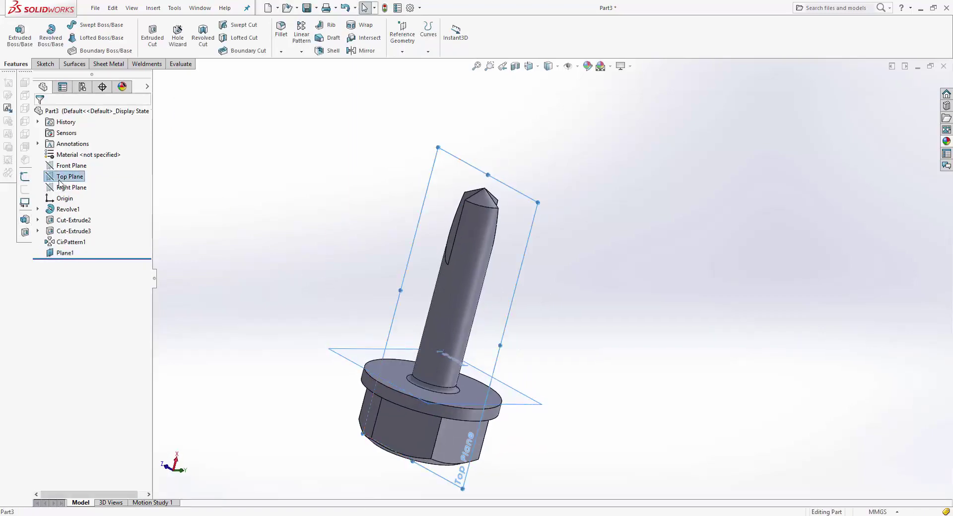
right_click(60, 182)
click(69, 164)
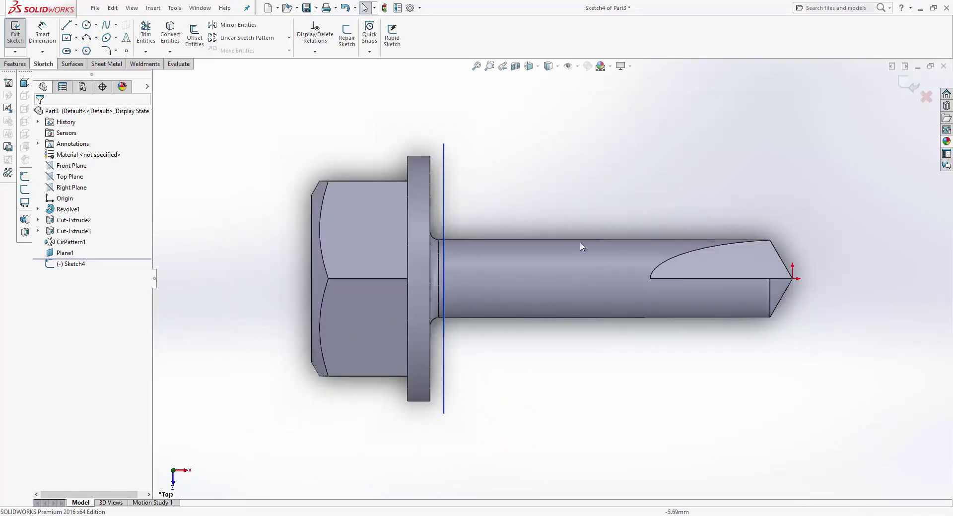
key(ctrl+8)
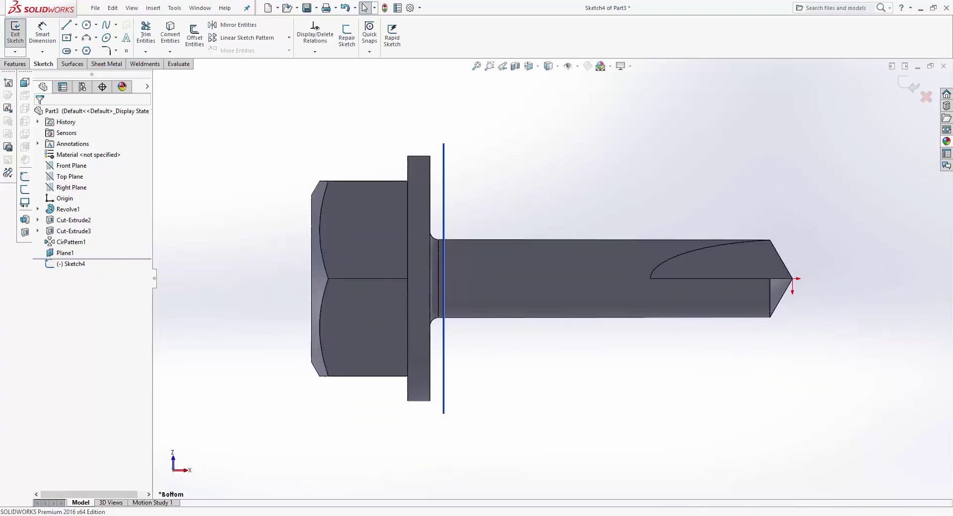
Step: Exit the empty Top Plane sketch and start a new sketch on the Front Plane
click(912, 89)
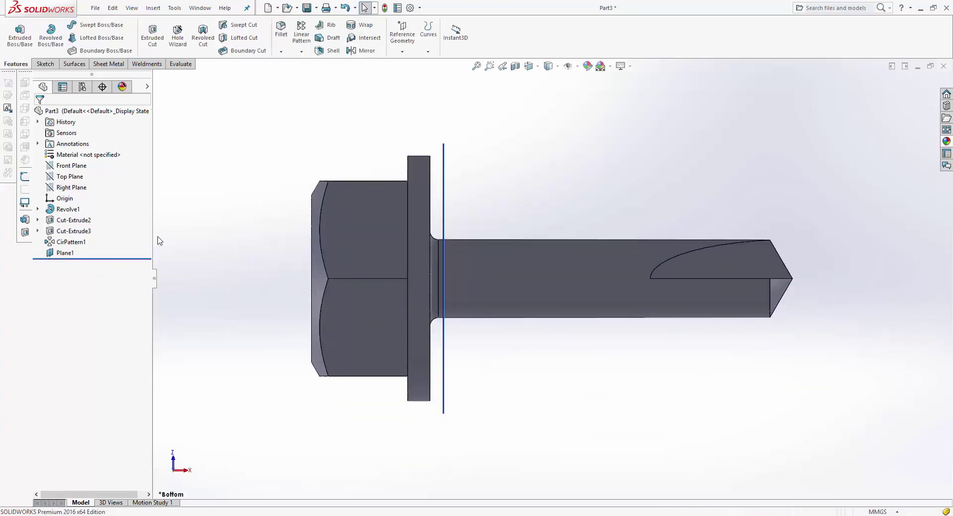
click(70, 166)
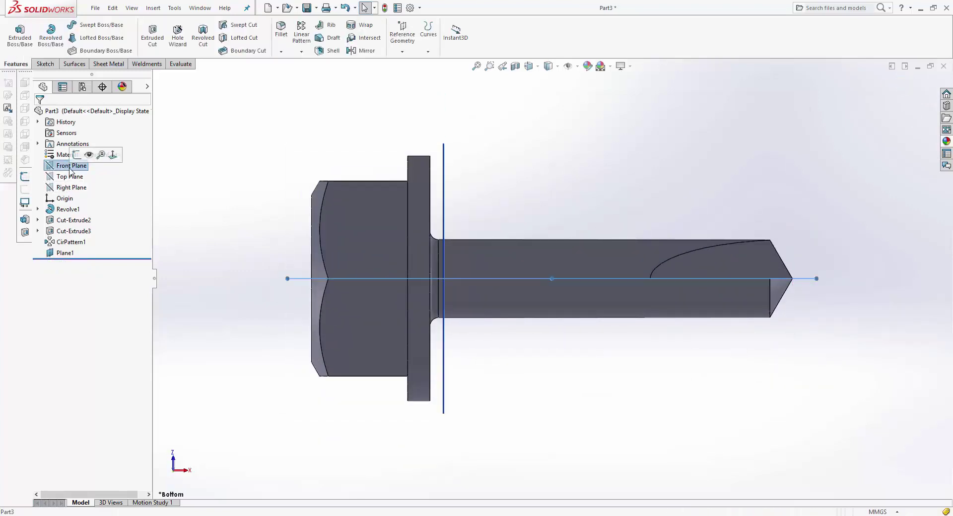
right_click(70, 165)
click(95, 155)
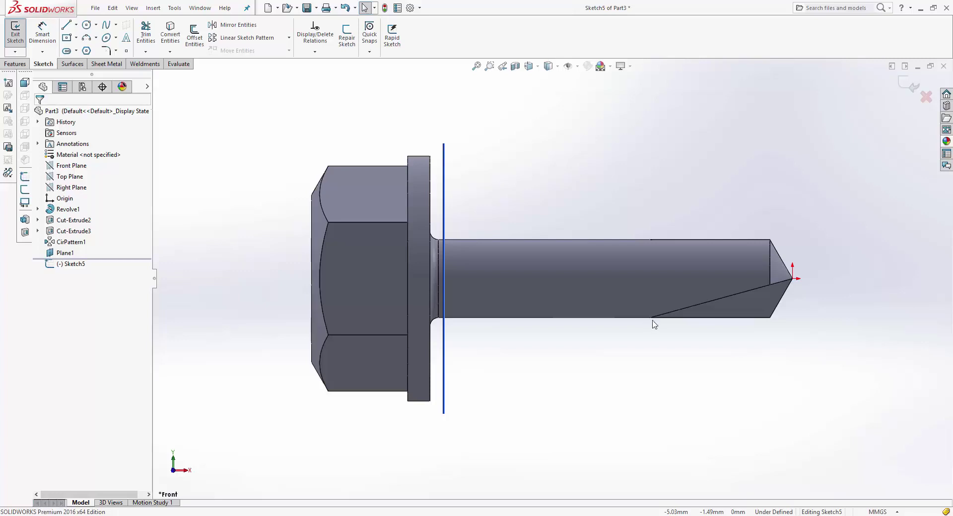
Step: Draw slanted, long horizontal and short slanted lines along the underside of the shank
click(66, 25)
scroll(479, 325, down, 2)
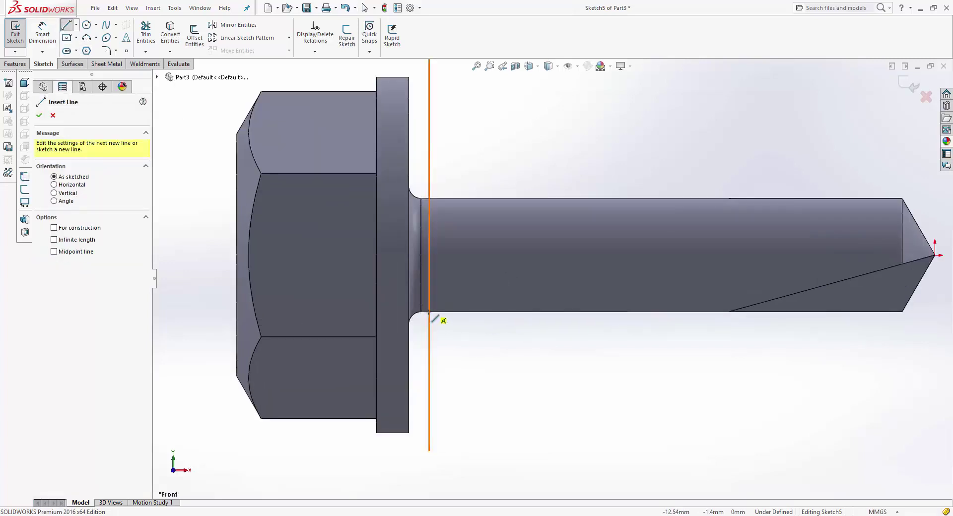
click(429, 312)
click(446, 335)
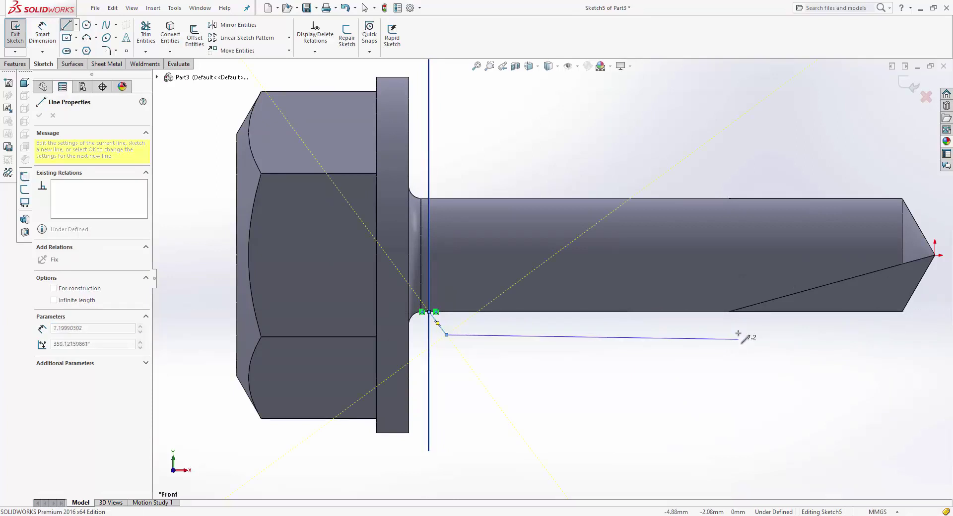
click(739, 334)
click(751, 312)
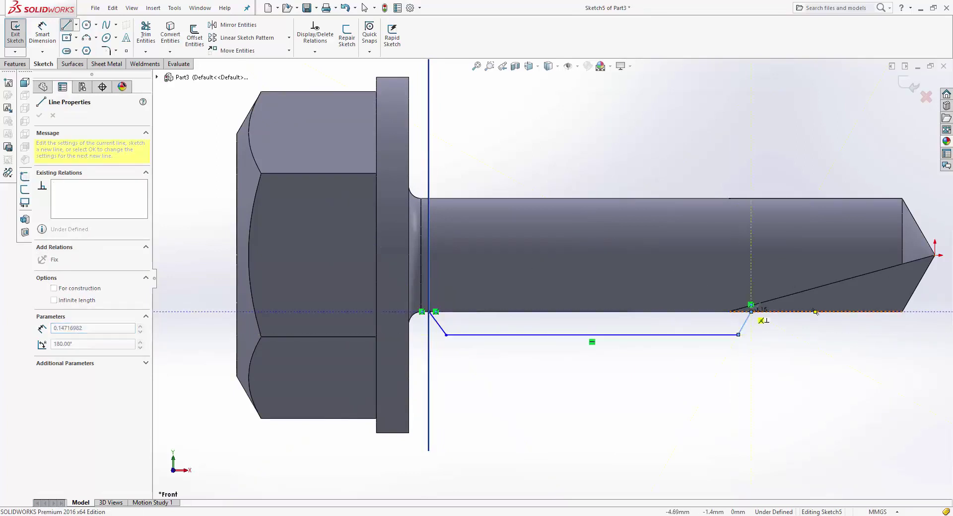
key(Escape)
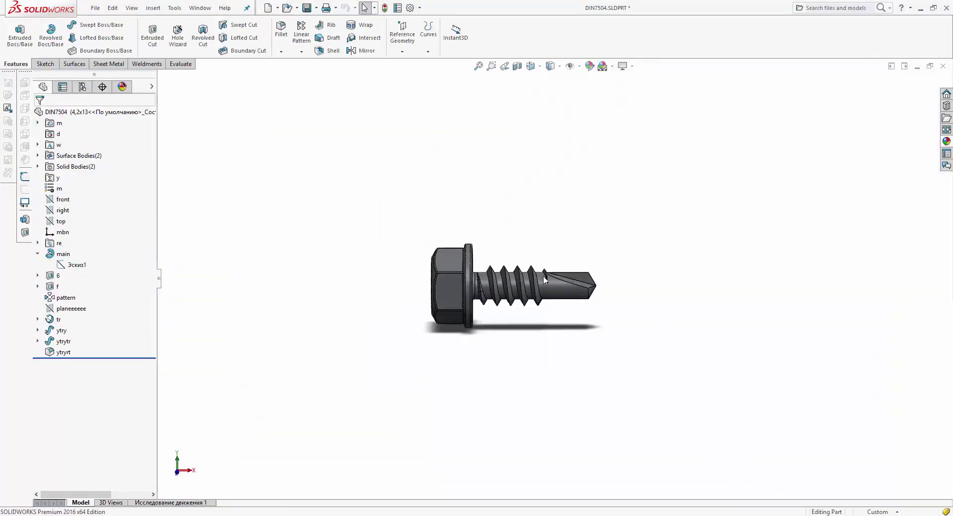
Step: Orbit and zoom around the finished screw's threads, drill tip and head-thread junction
scroll(507, 245, down, 10)
mouse_move(508, 246)
middle_down()
mouse_move(476, 181)
mouse_move(661, 144)
middle_up()
scroll(475, 181, up, 5)
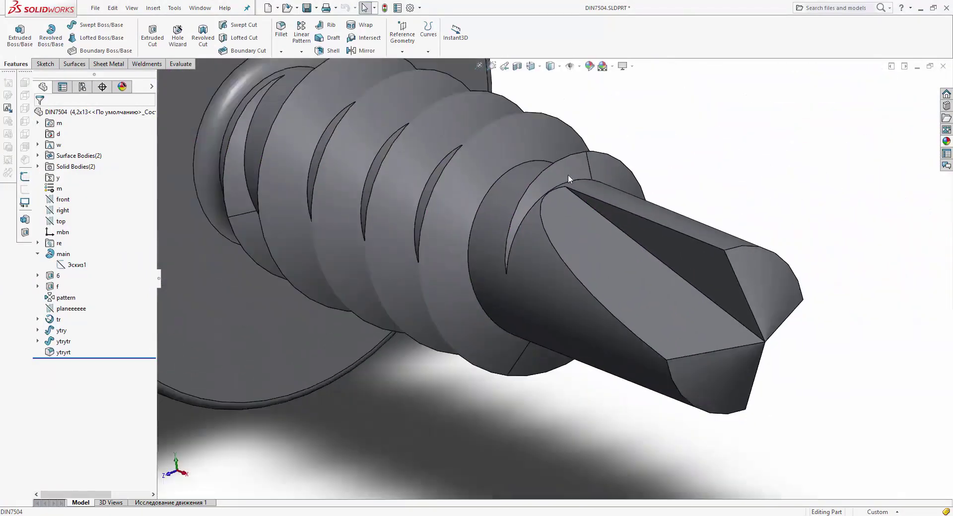
middle_drag(568, 174, 594, 189)
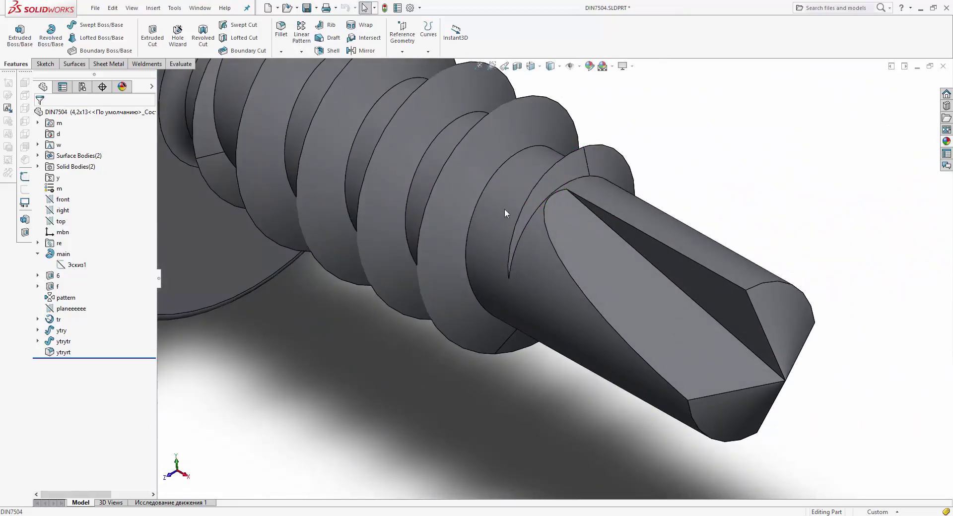
scroll(504, 208, up, 5)
middle_drag(434, 189, 474, 222)
scroll(475, 222, down, 5)
scroll(532, 286, down, 3)
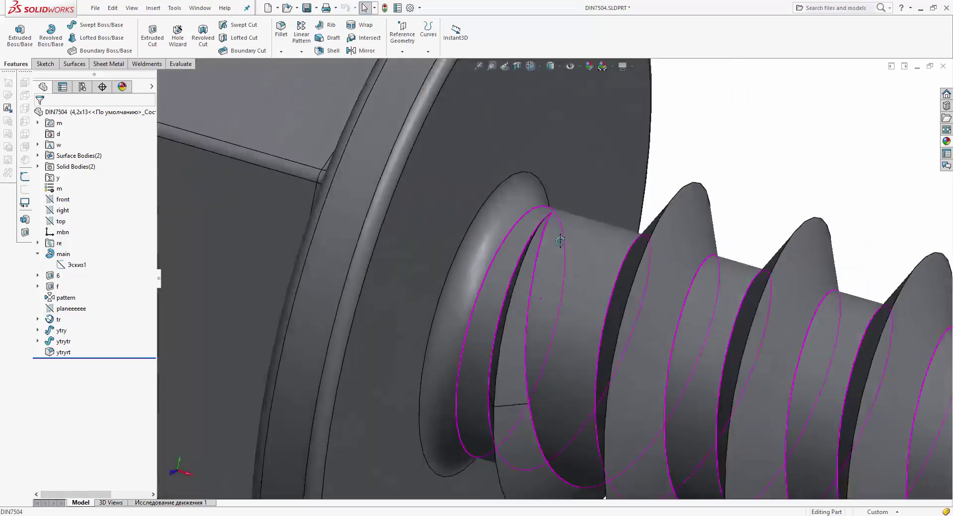
scroll(607, 268, up, 5)
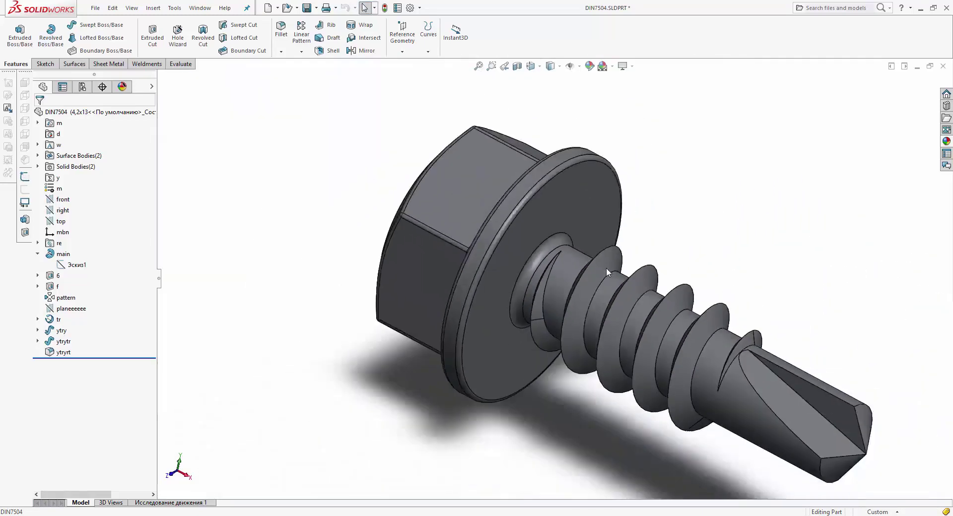
scroll(607, 268, up, 3)
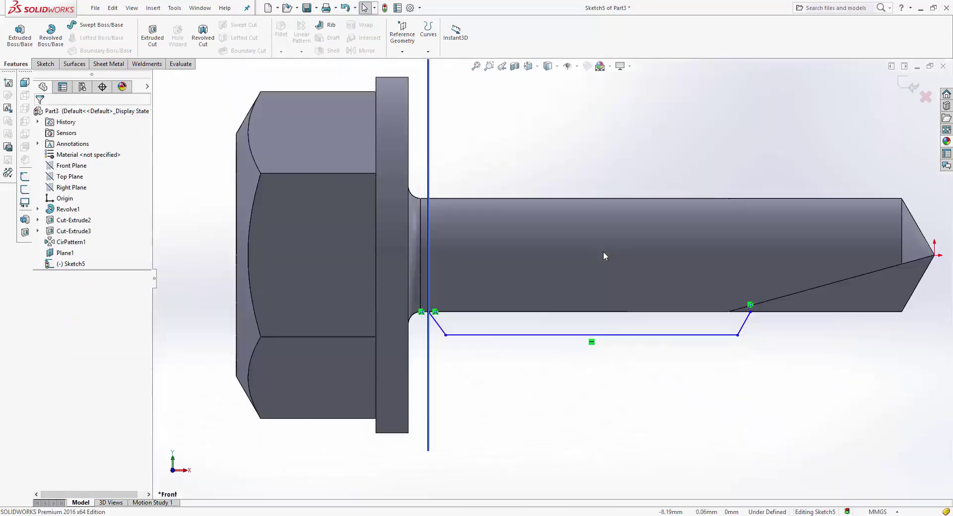
Step: Dimension the screw tip point 2.1 mm from the bottom profile line
click(45, 64)
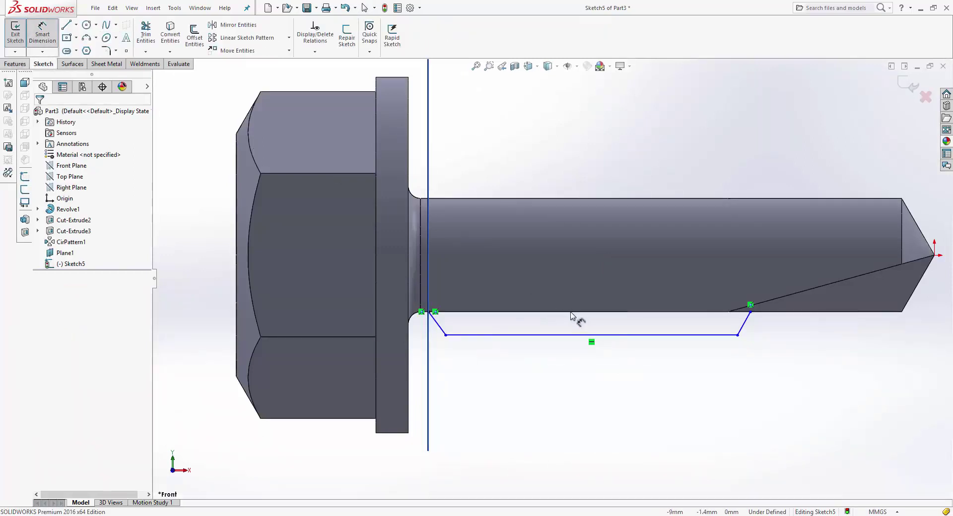
click(722, 335)
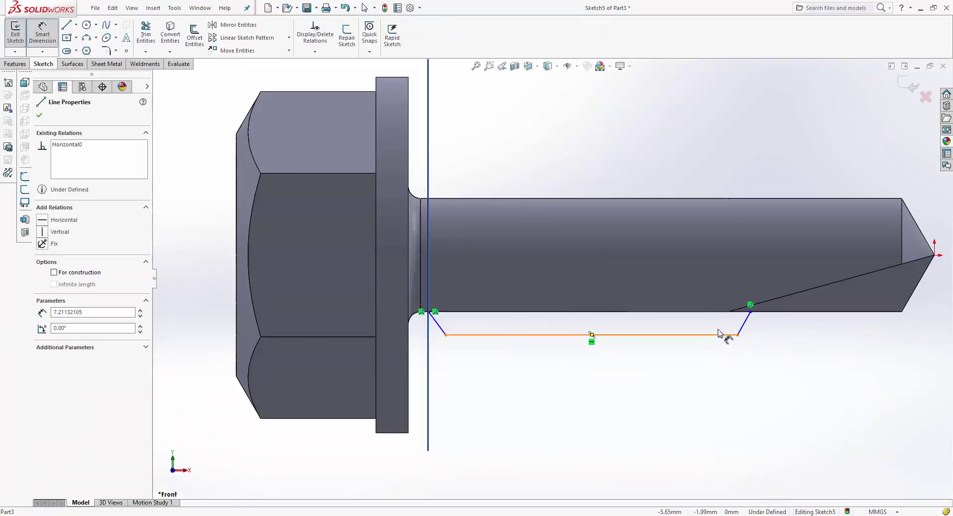
click(935, 256)
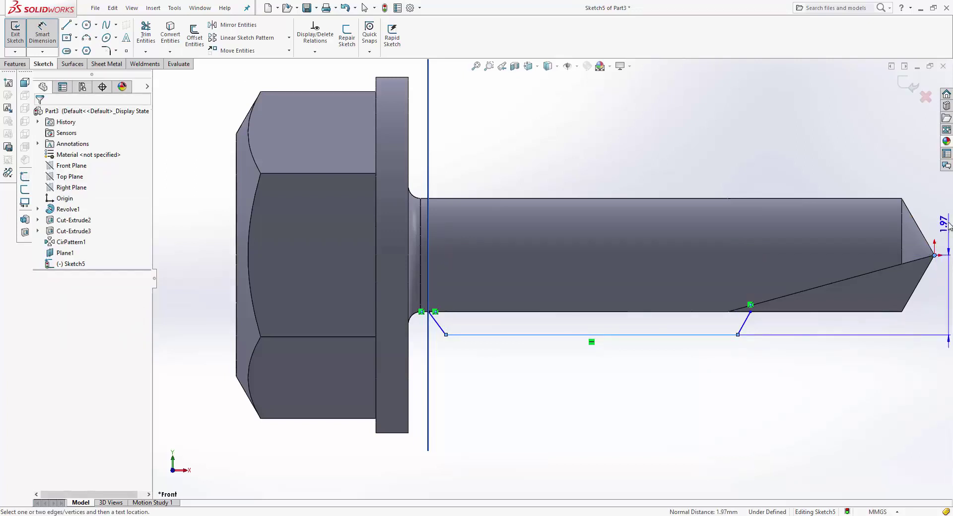
click(946, 233)
text(2.1)
key(Return)
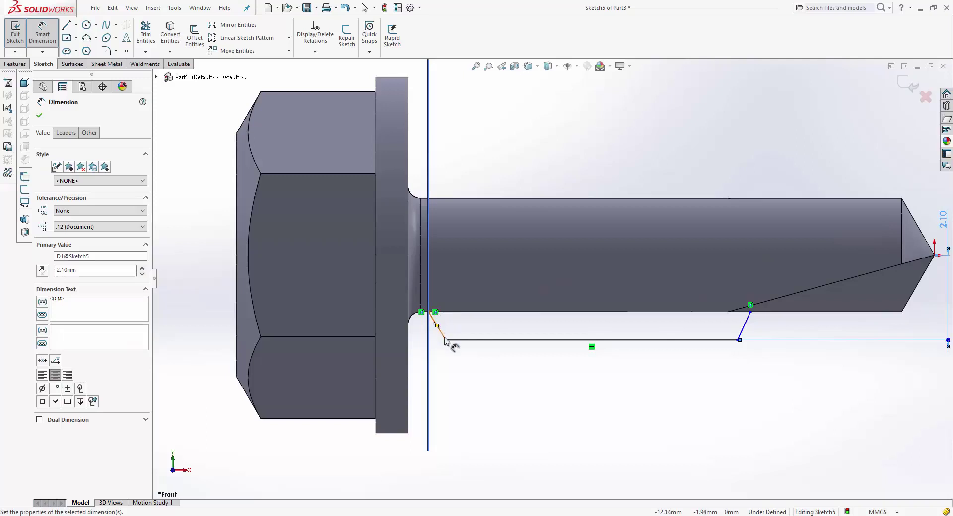
key(Escape)
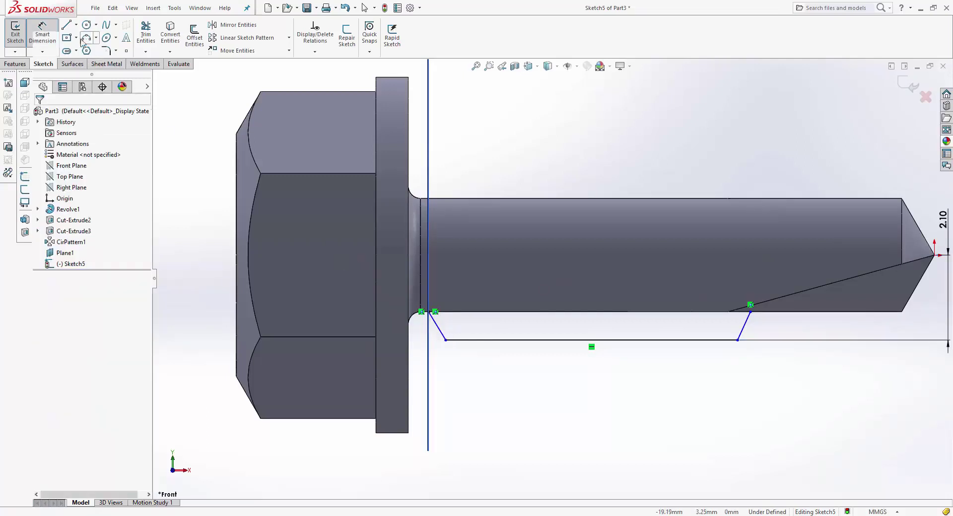
Step: Draw a centerline from the screw tip along the shank axis
click(76, 25)
click(92, 46)
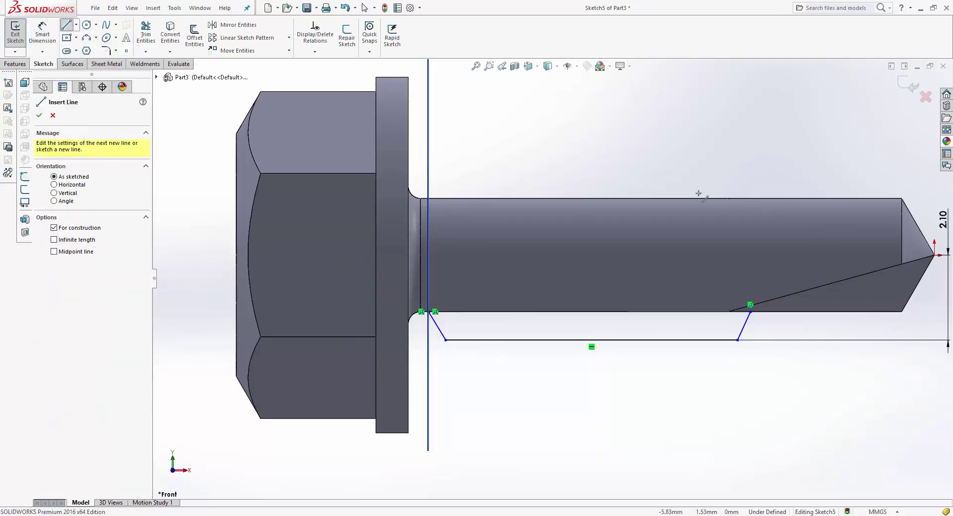
click(934, 255)
click(589, 255)
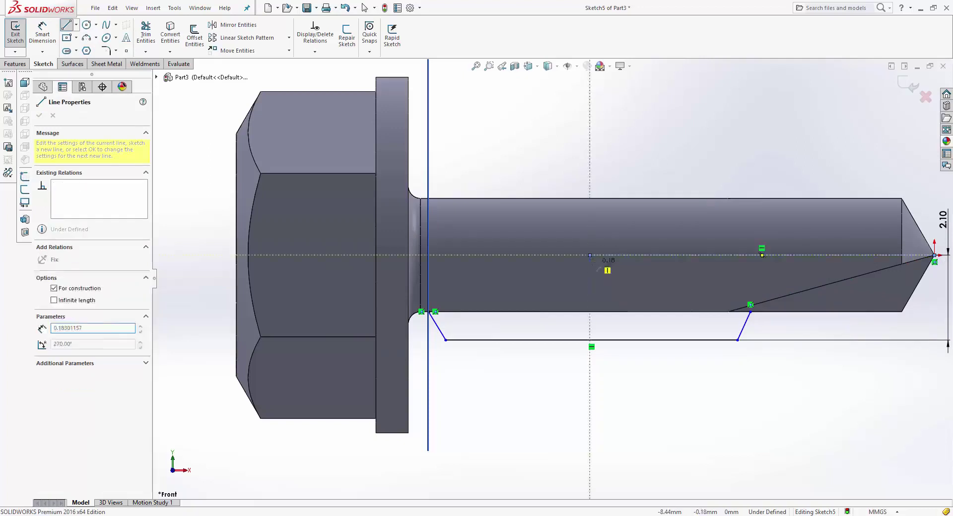
key(Escape)
Step: Dimension the right and left slanted profile lines at 45° to the centerline
click(42, 34)
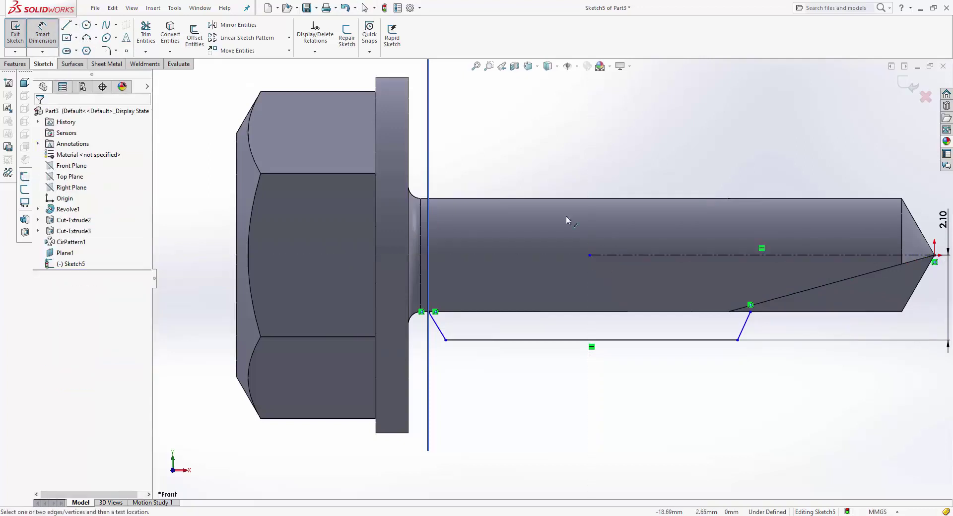
click(747, 325)
click(732, 256)
click(720, 279)
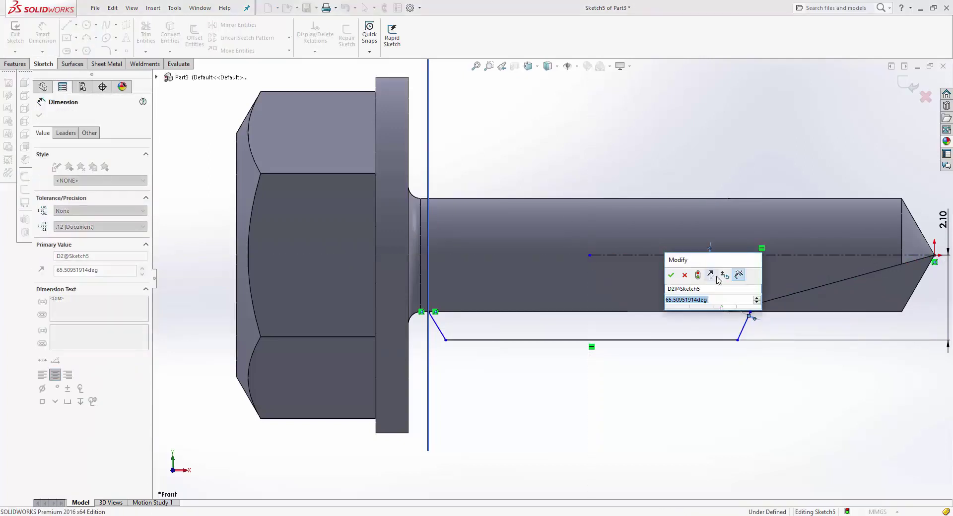
text(45)
key(Return)
click(438, 327)
click(707, 261)
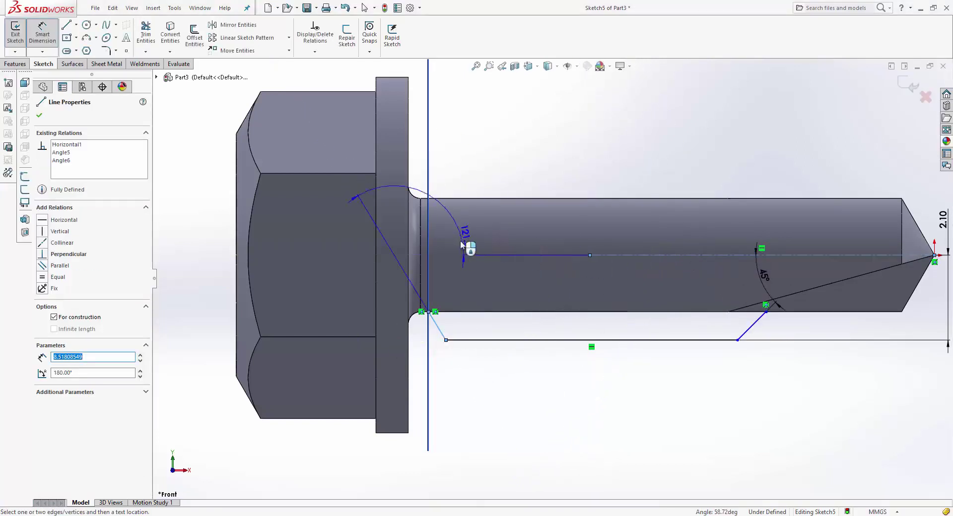
click(507, 298)
text(45)
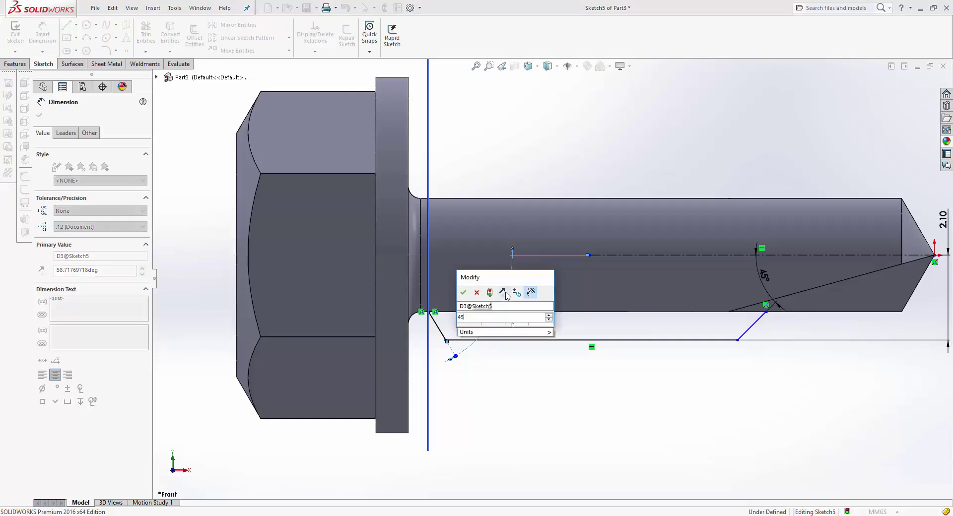
key(Return)
key(Escape)
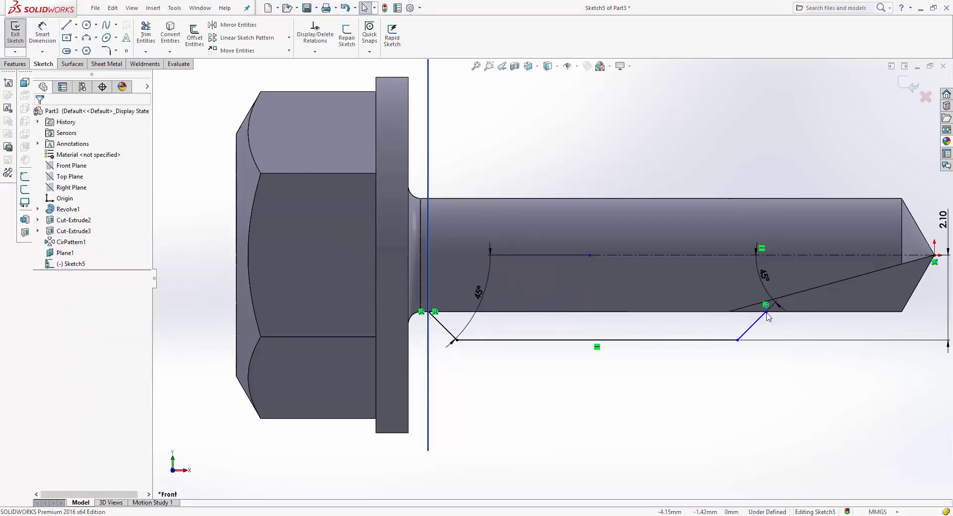
Step: Make the right slanted line's top endpoint coincident with the shank edge corner
click(766, 312)
ctrl+click(728, 312)
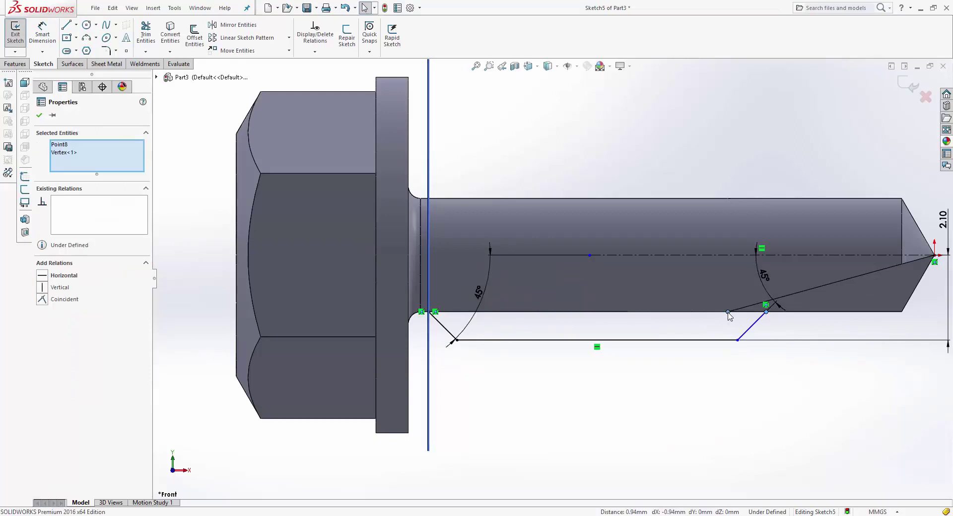
click(42, 299)
click(620, 378)
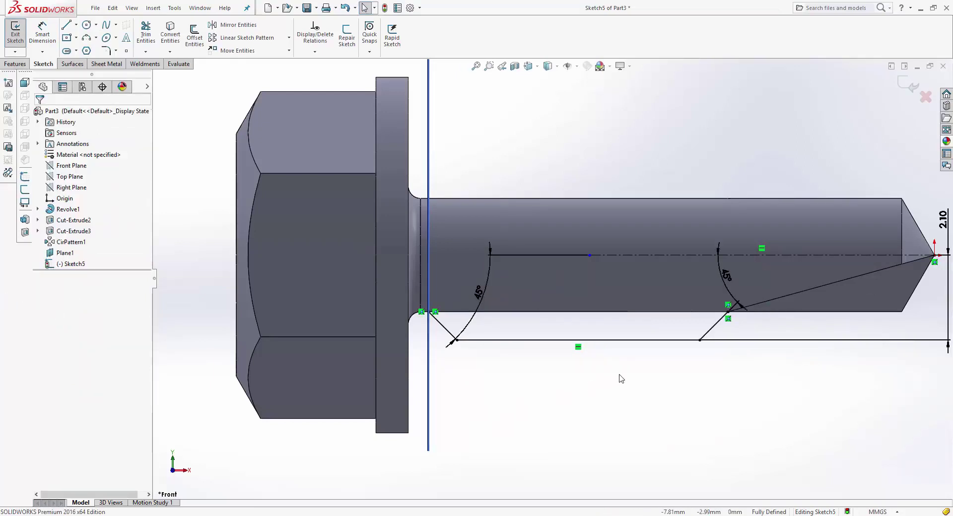
Step: Revolve the profile sketch into a surface around the centerline
scroll(560, 279, up, 3)
click(72, 63)
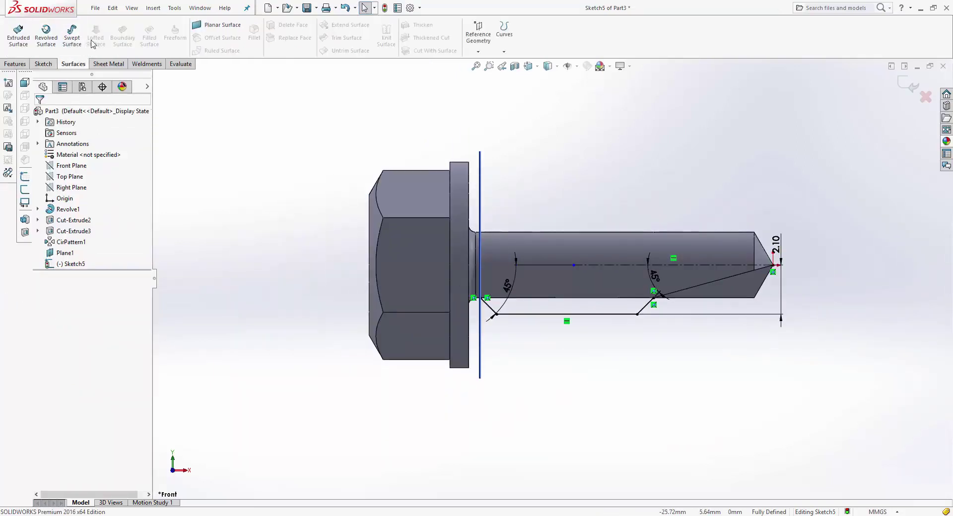
click(46, 35)
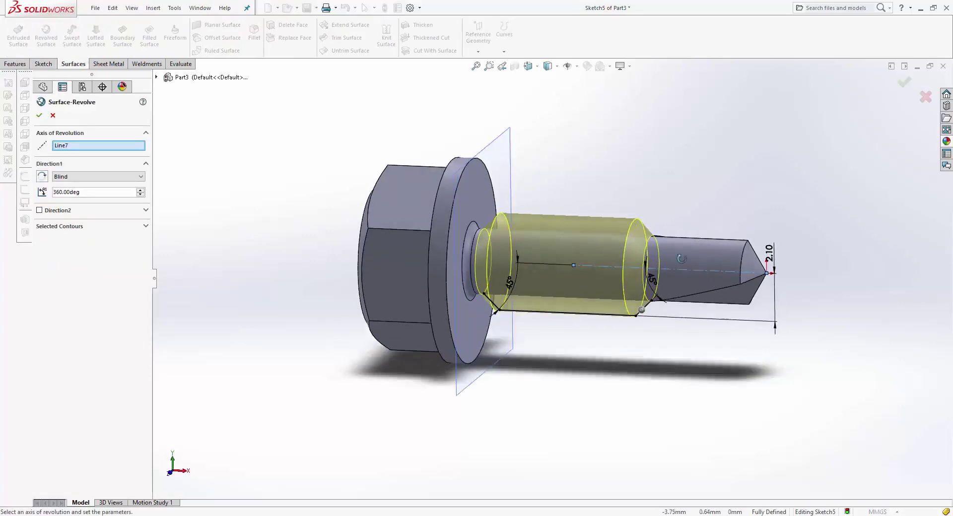
click(901, 87)
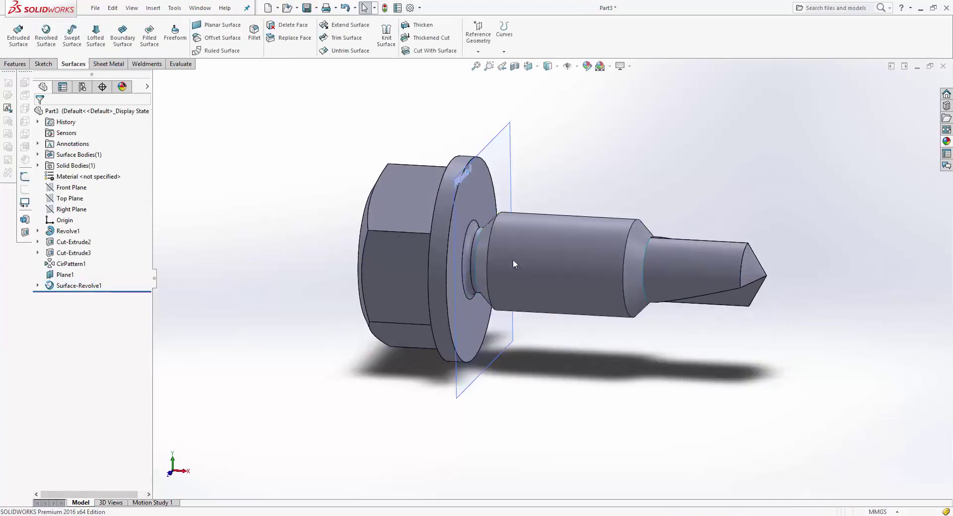
Step: Edit Sketch5 and round its two profile corners with 1 mm sketch fillets
click(38, 285)
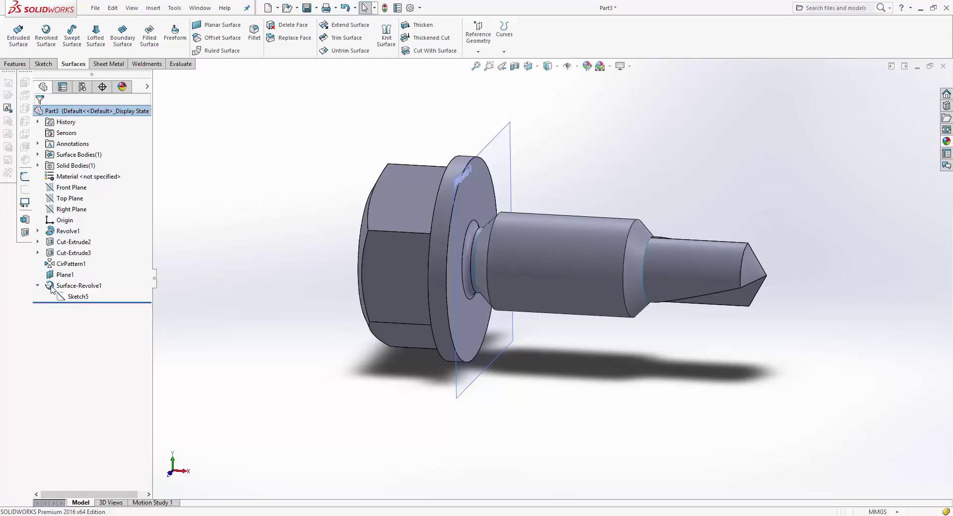
click(78, 296)
click(76, 268)
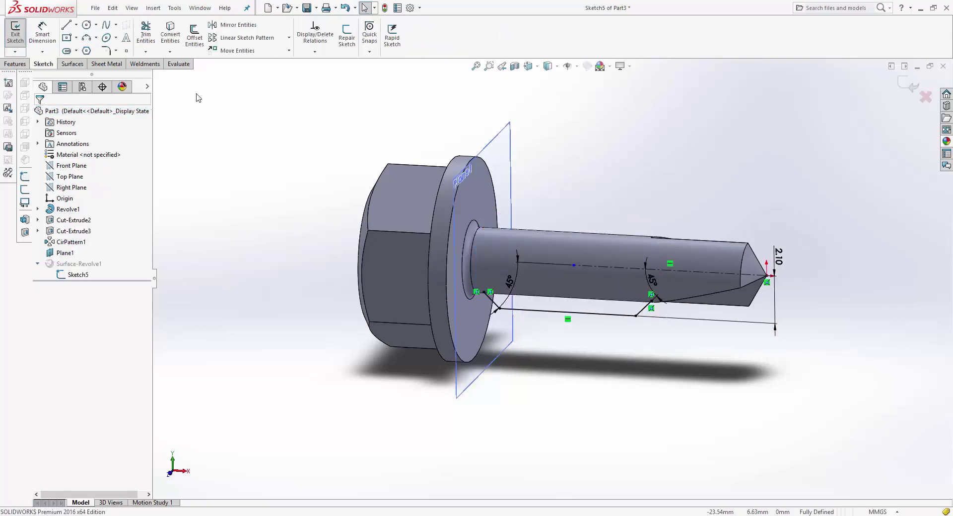
click(106, 50)
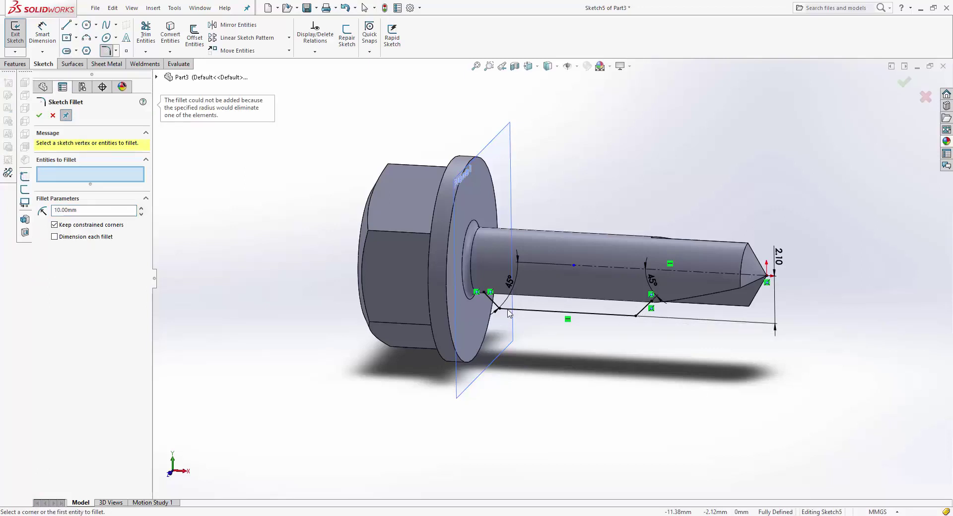
scroll(496, 316, down, 2)
text(1)
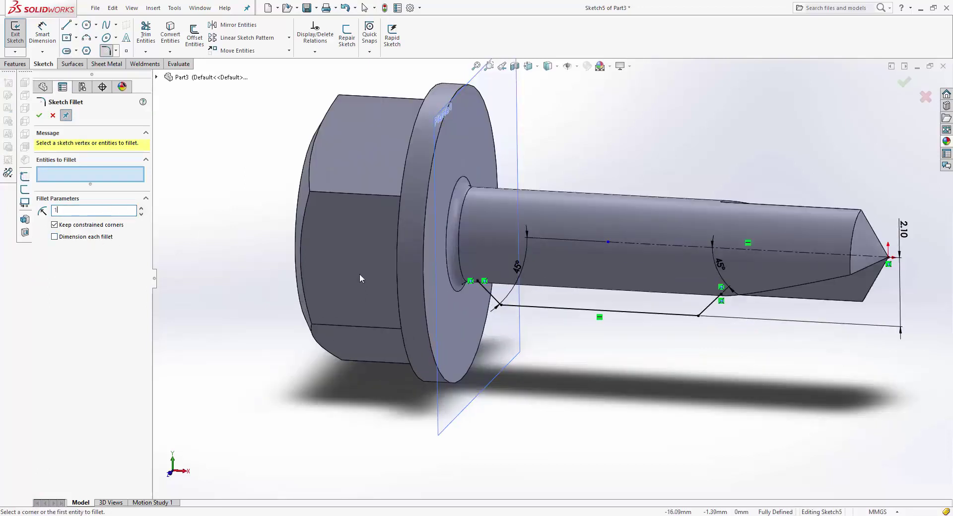
click(503, 305)
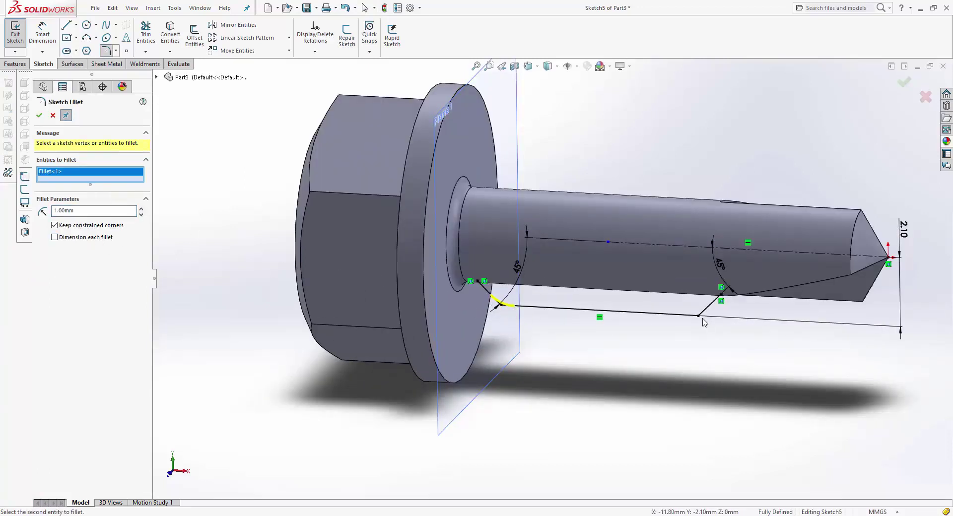
click(698, 317)
click(904, 82)
Step: Exit the sketch to rebuild Surface-Revolve1 and orbit to a 3D view
click(905, 82)
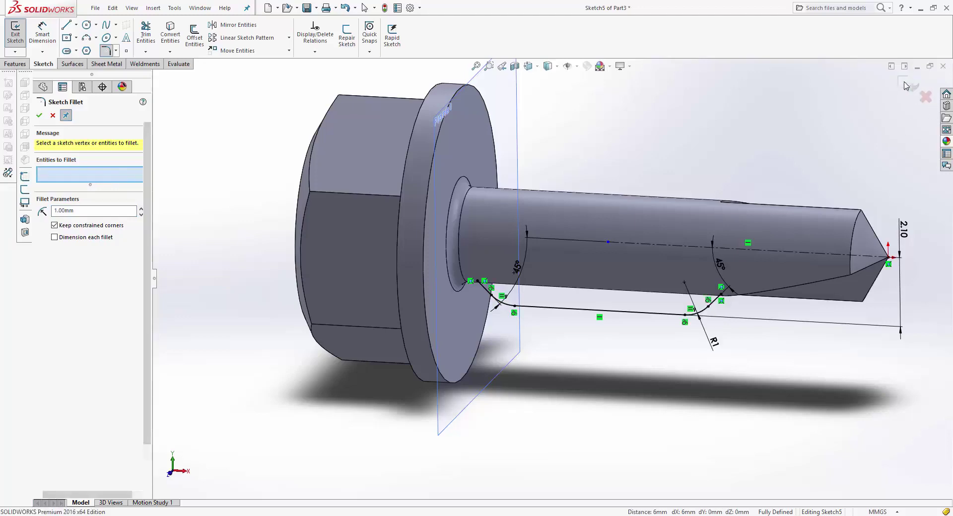
click(910, 88)
scroll(542, 216, up, 2)
mouse_move(542, 216)
middle_down()
mouse_move(578, 279)
mouse_move(599, 365)
middle_up()
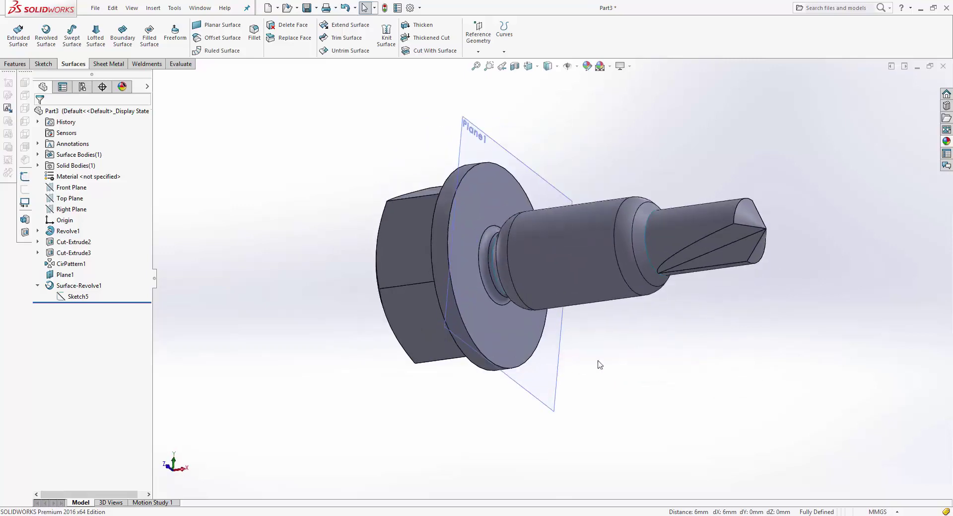
Step: Sketch a radial line on Plane1 from the origin to the flange's outer edge
right_click(550, 371)
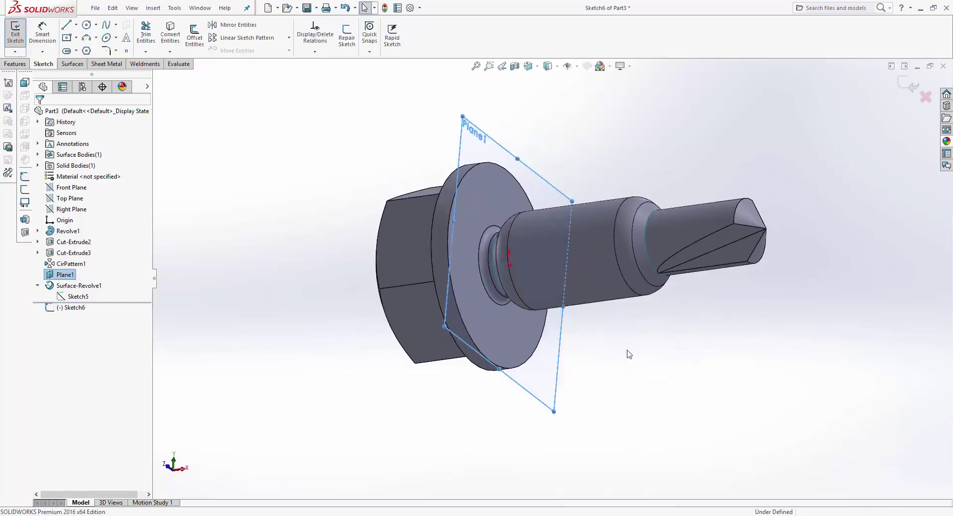
click(570, 301)
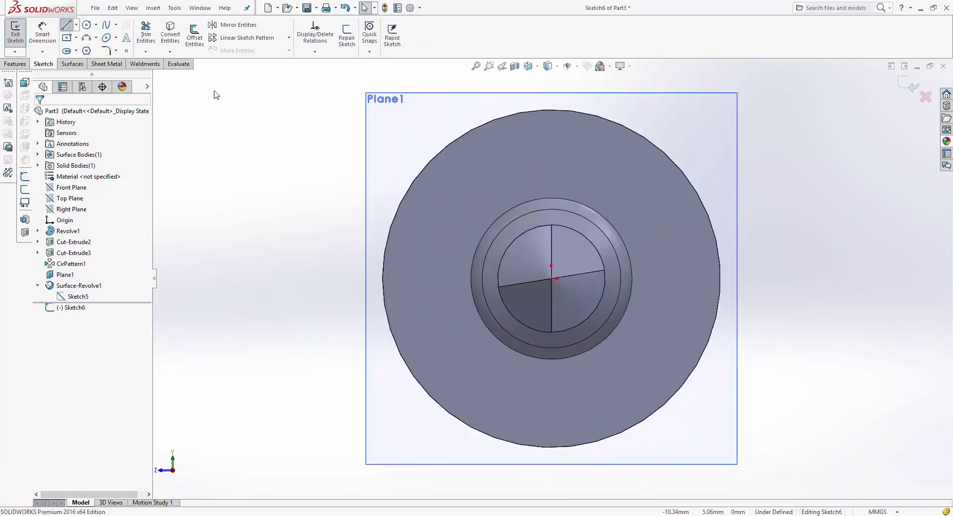
click(552, 278)
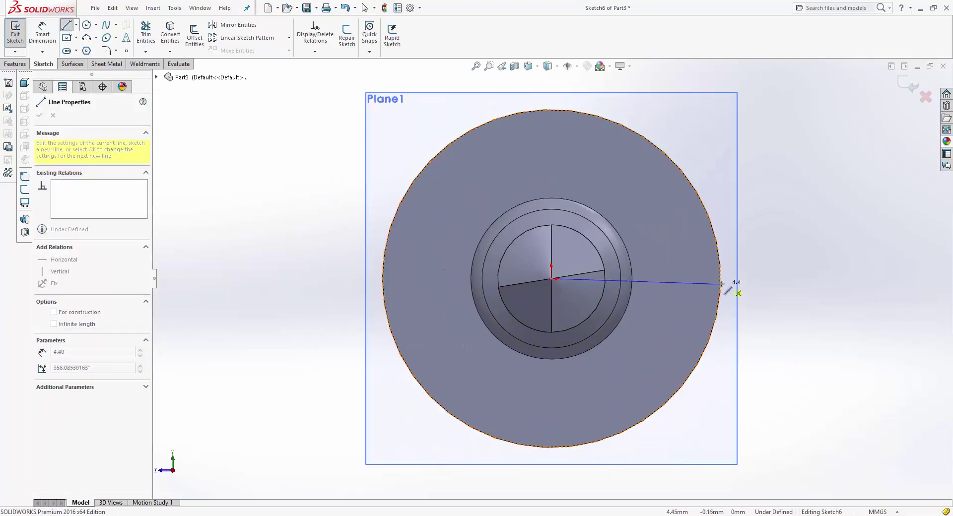
click(721, 279)
key(Escape)
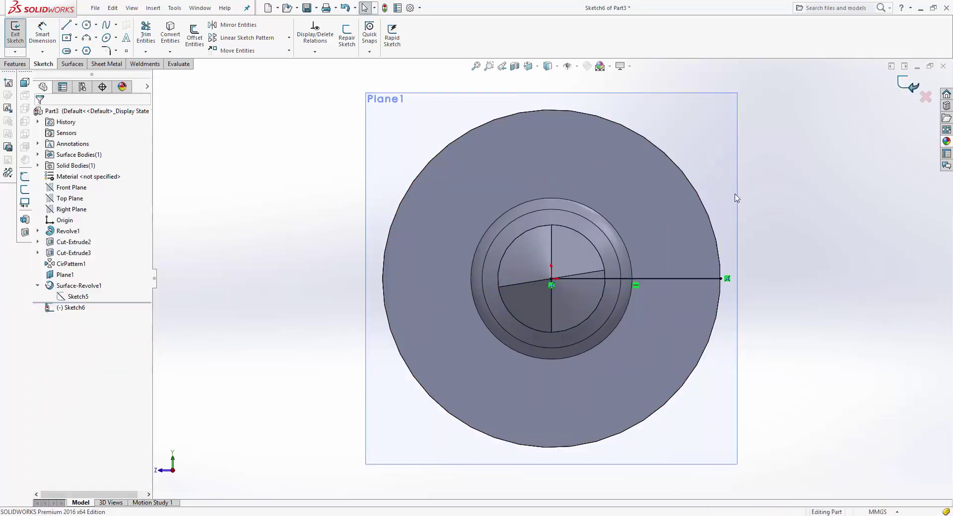
click(909, 84)
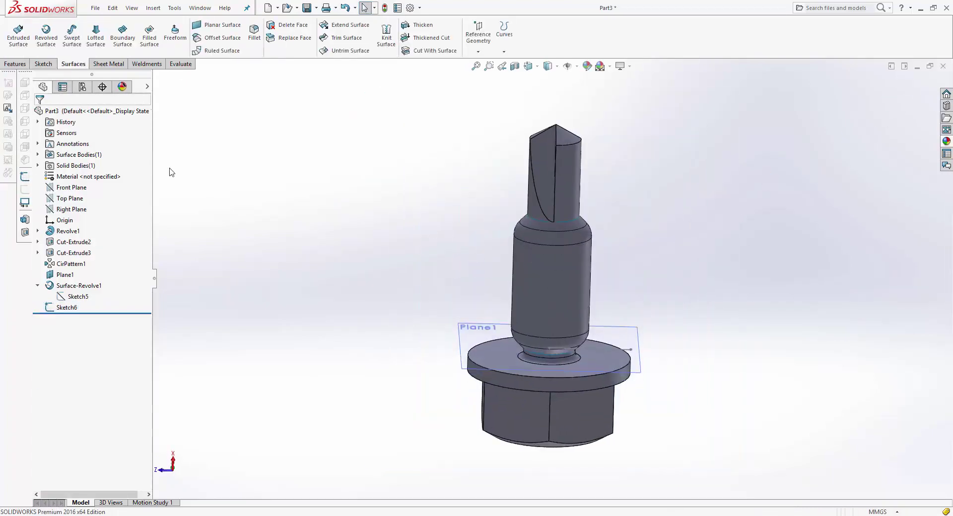
Step: On the Front Plane, sketch a line along the shank axis from the drill tip to Plane1
right_click(63, 188)
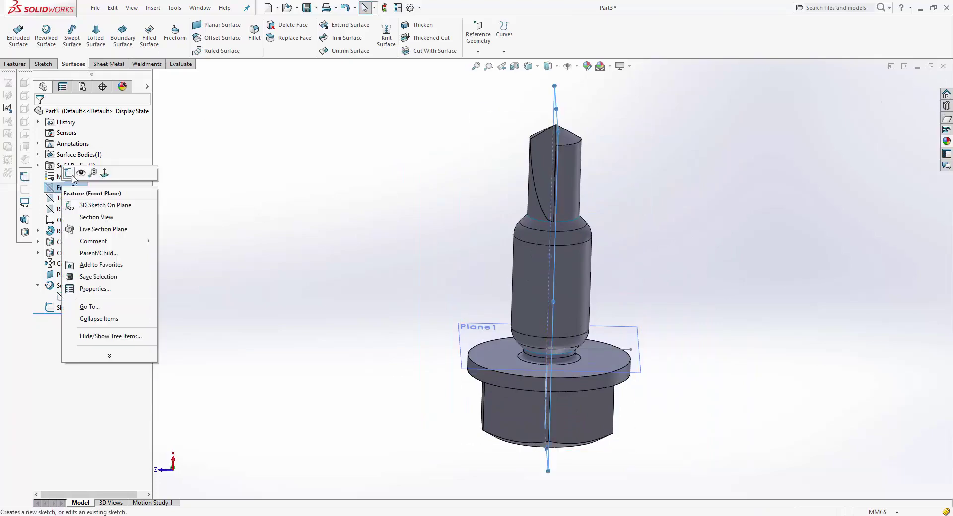
click(82, 185)
right_click(75, 188)
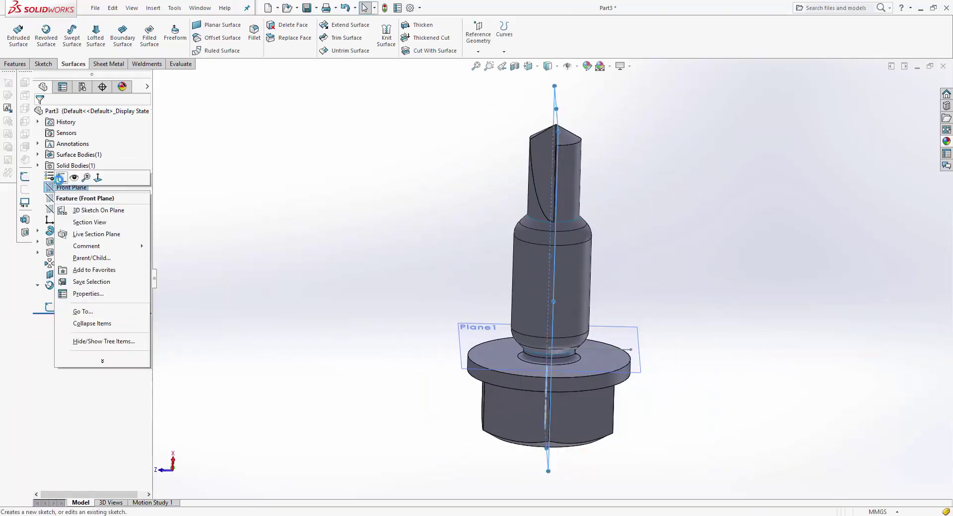
click(68, 172)
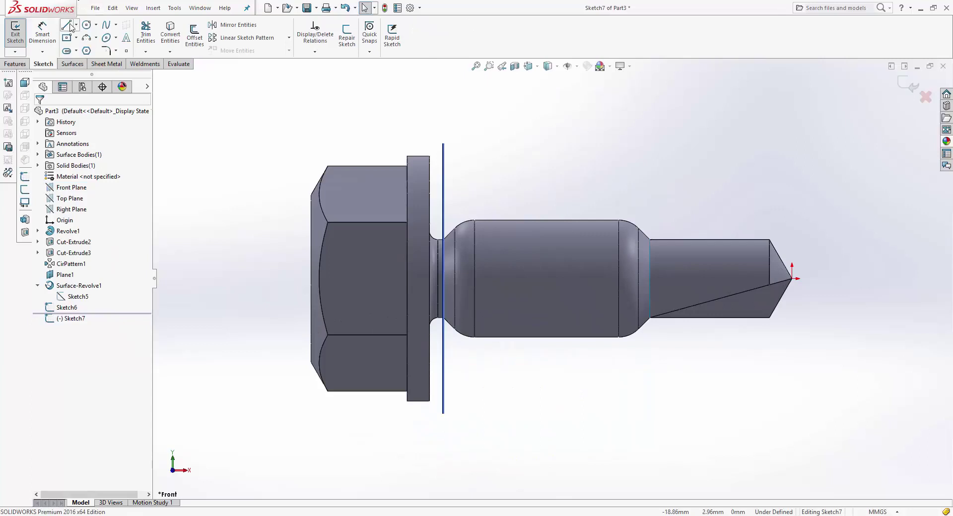
click(68, 25)
click(792, 280)
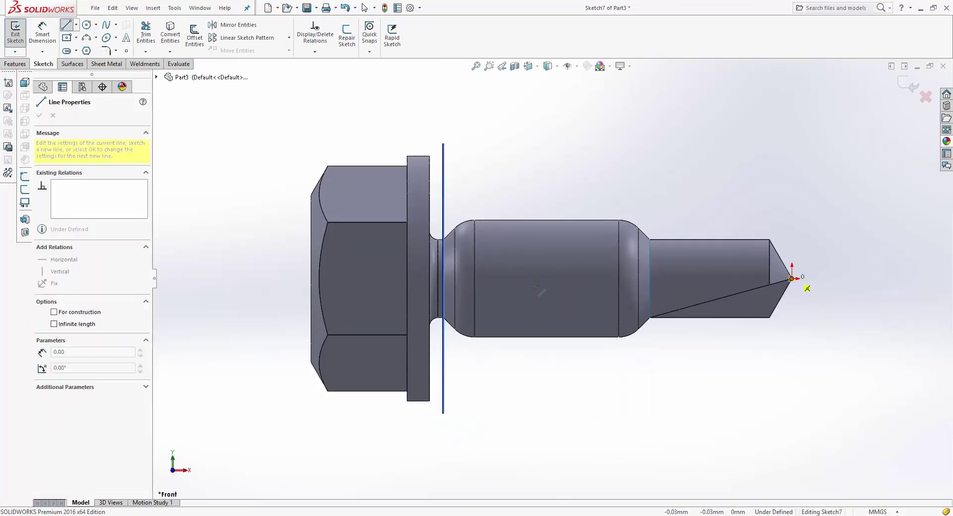
click(443, 279)
key(Escape)
mouse_move(443, 279)
middle_down()
mouse_move(433, 276)
mouse_move(447, 278)
middle_up()
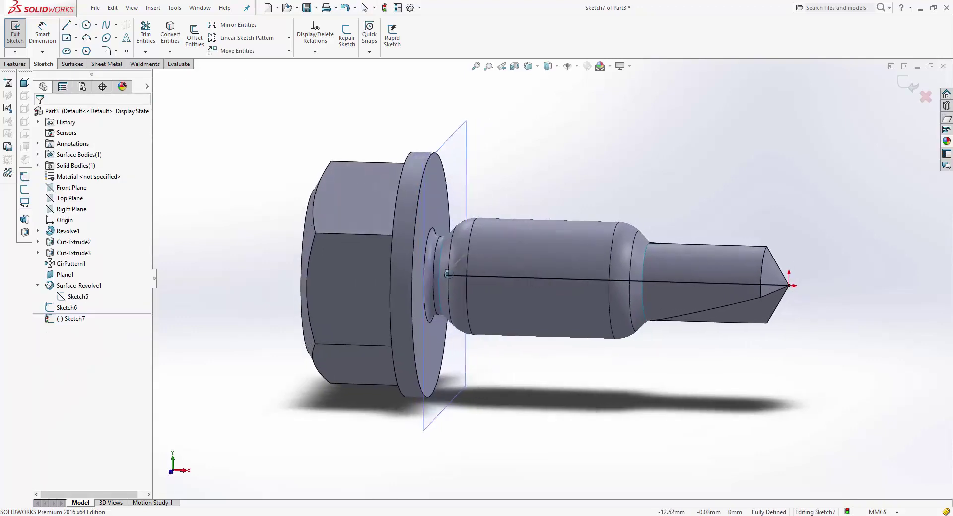
Step: Attach the axial line's end to the circular edge of the shaft step
click(616, 279)
click(791, 287)
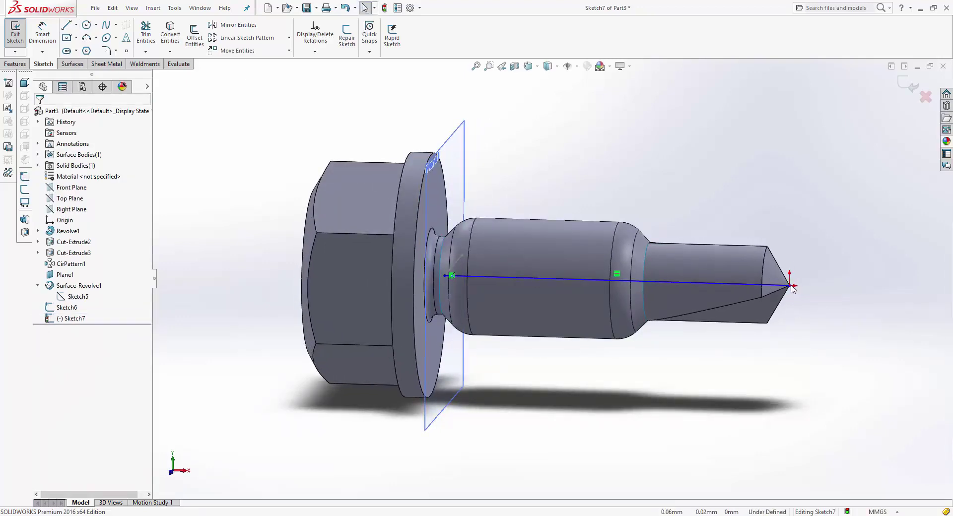
ctrl+click(643, 287)
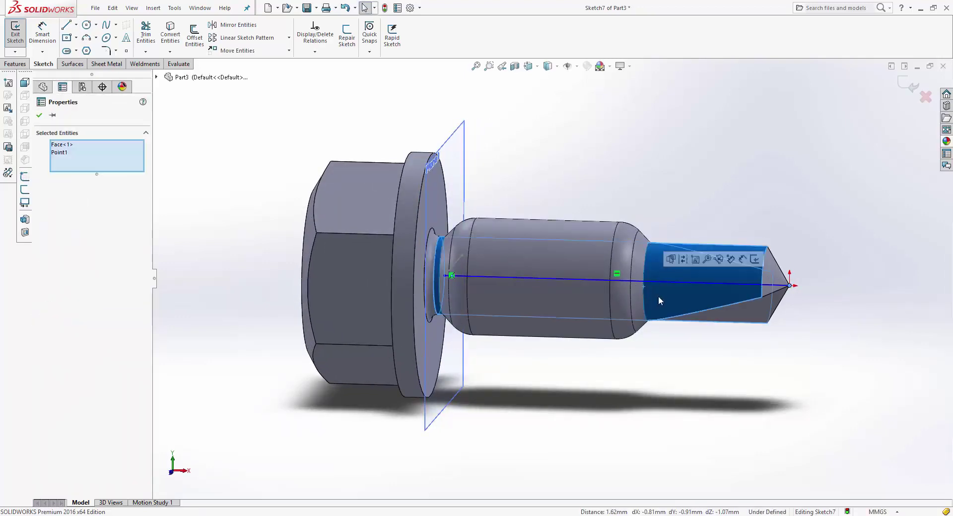
middle_drag(639, 294, 621, 266)
click(620, 290)
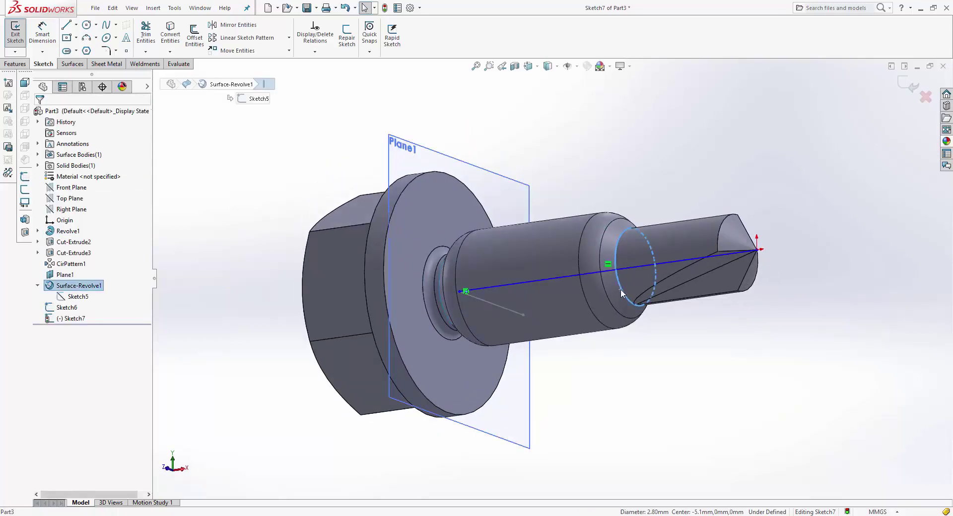
ctrl+click(757, 249)
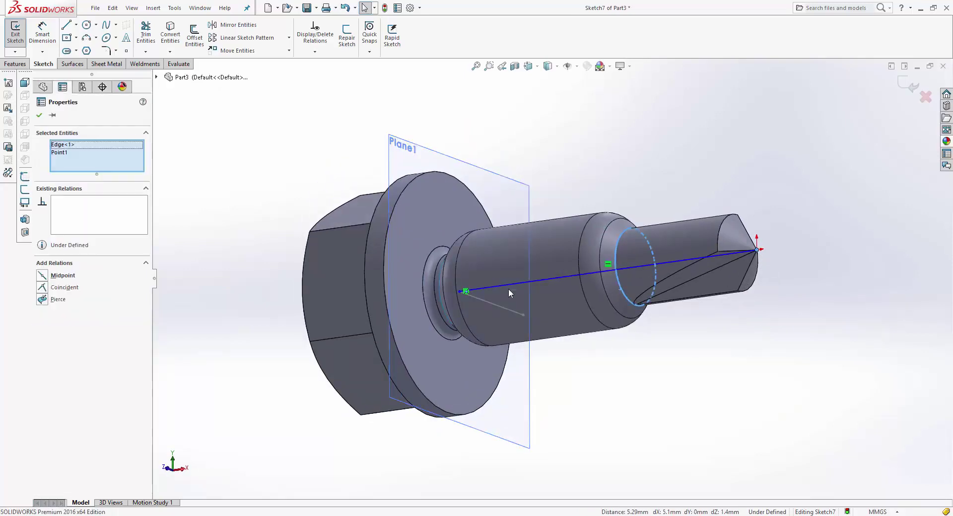
click(43, 288)
key(Escape)
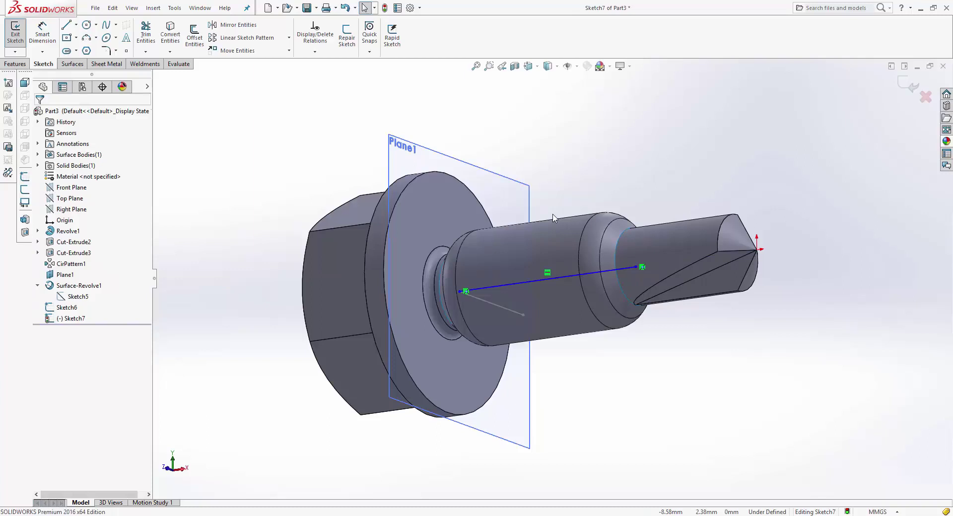
key(ctrl+1)
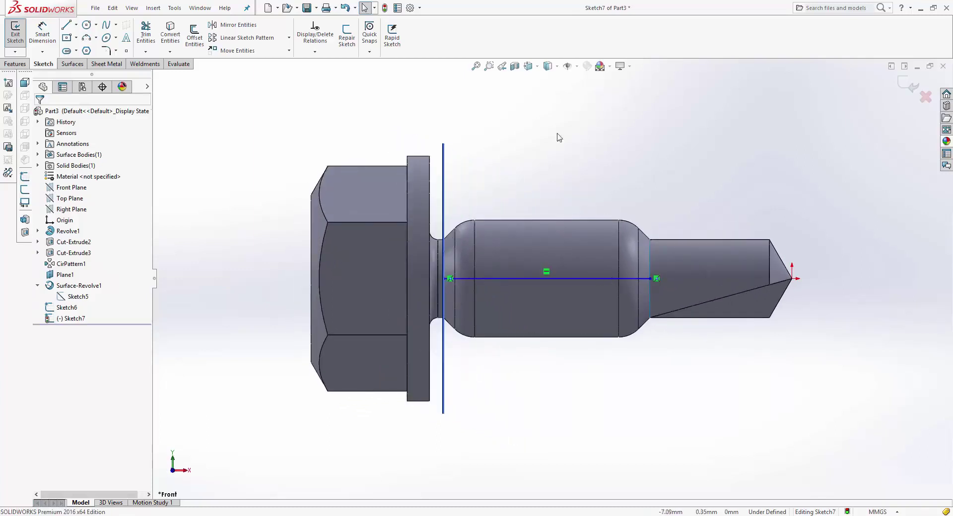
Step: Make the axial line end coincide with the drill tip point and close Sketch7
click(15, 64)
click(424, 51)
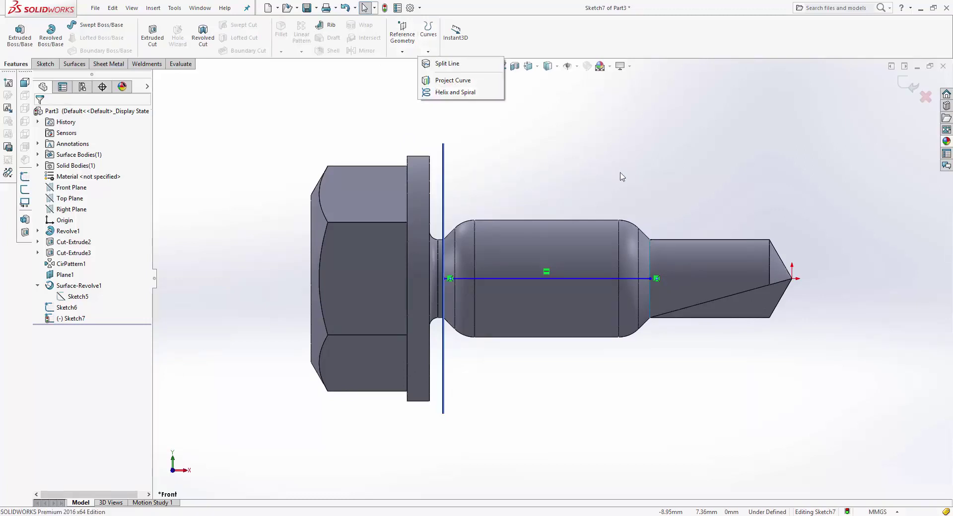
click(596, 280)
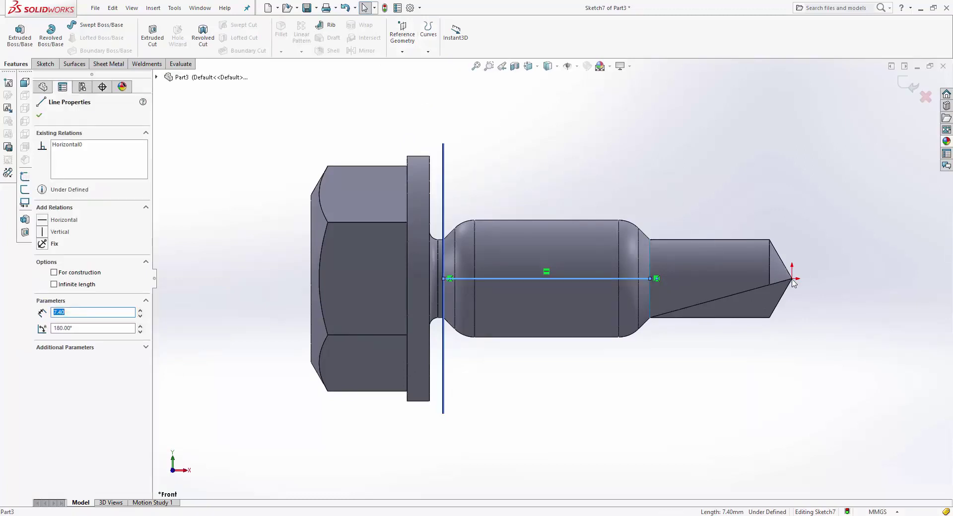
ctrl+click(792, 280)
click(42, 287)
click(650, 149)
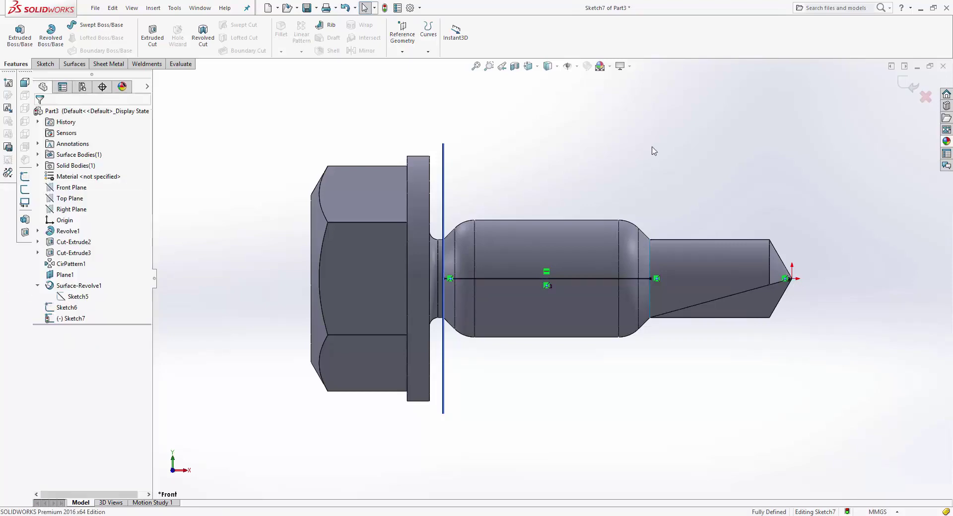
click(908, 86)
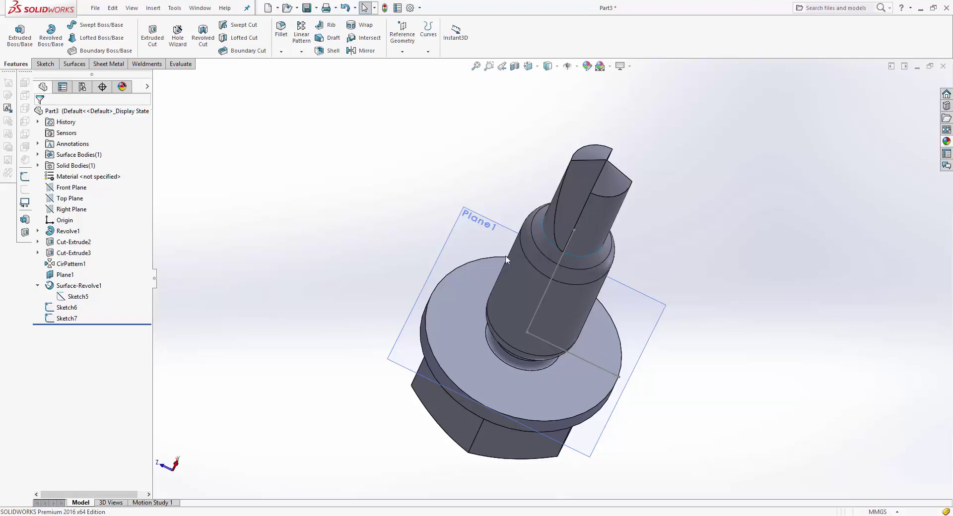
Step: Start a surface sweep using Sketch6 as profile and Sketch7 as path
click(73, 64)
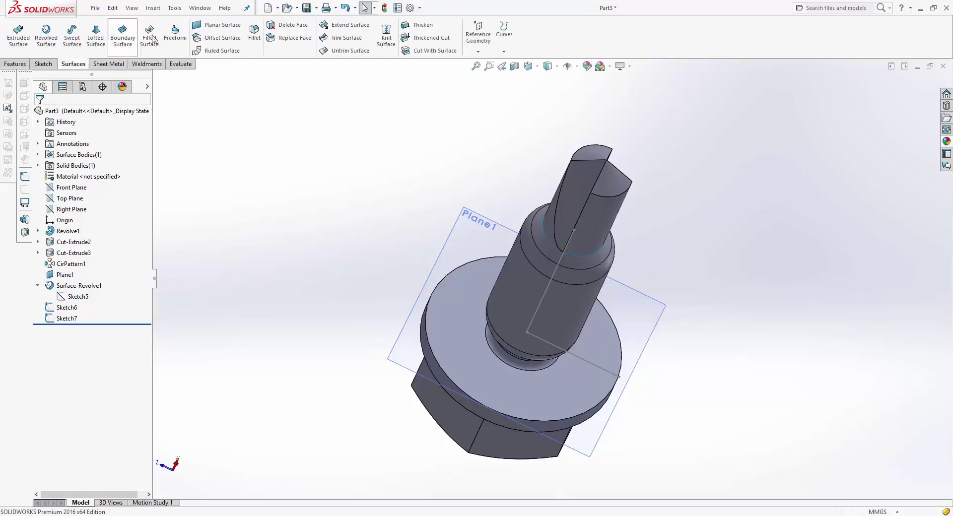
click(72, 39)
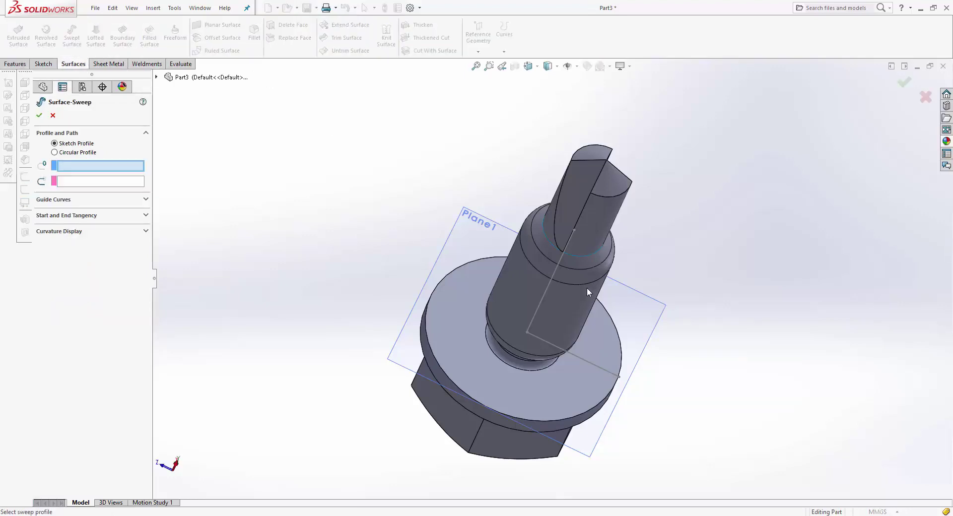
click(599, 365)
click(547, 295)
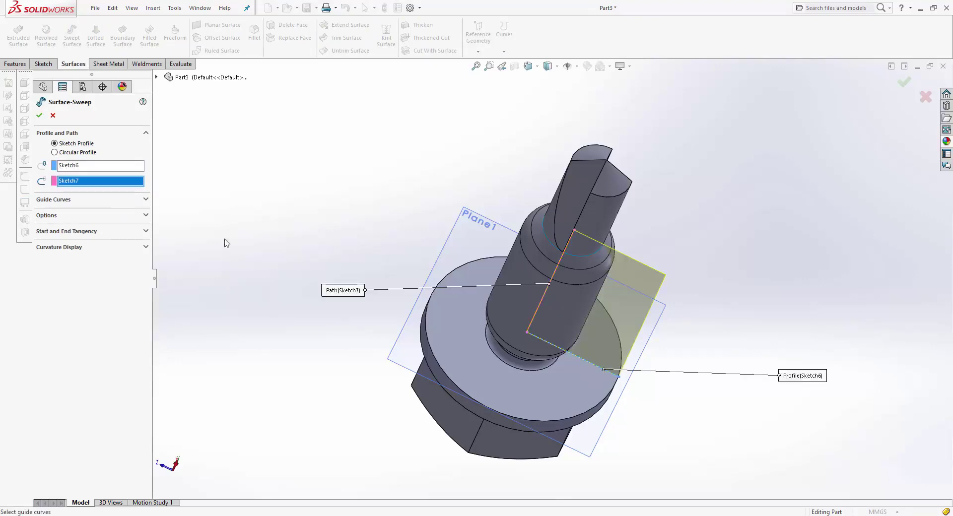
middle_drag(485, 269, 491, 281)
Step: Set the sweep to Follow Path with a specified twist of 5.215 revolutions
click(54, 215)
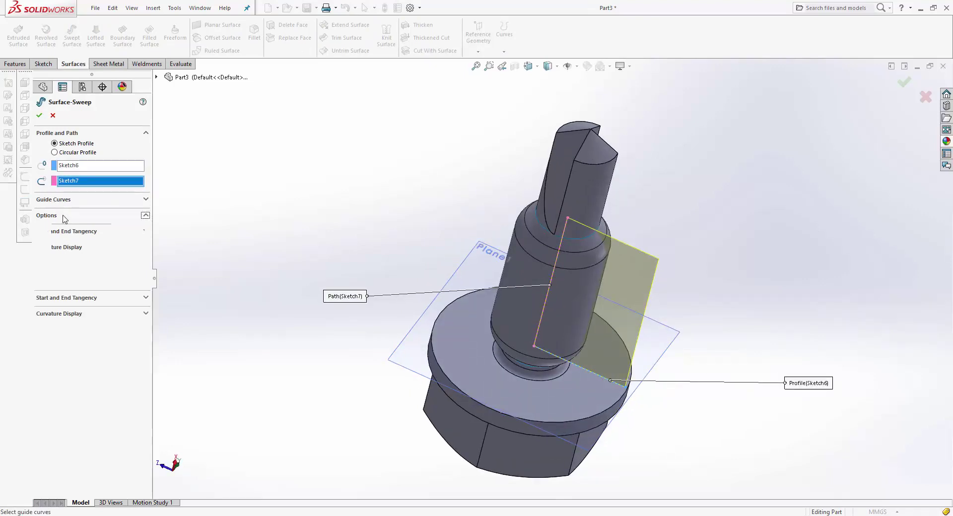
click(87, 235)
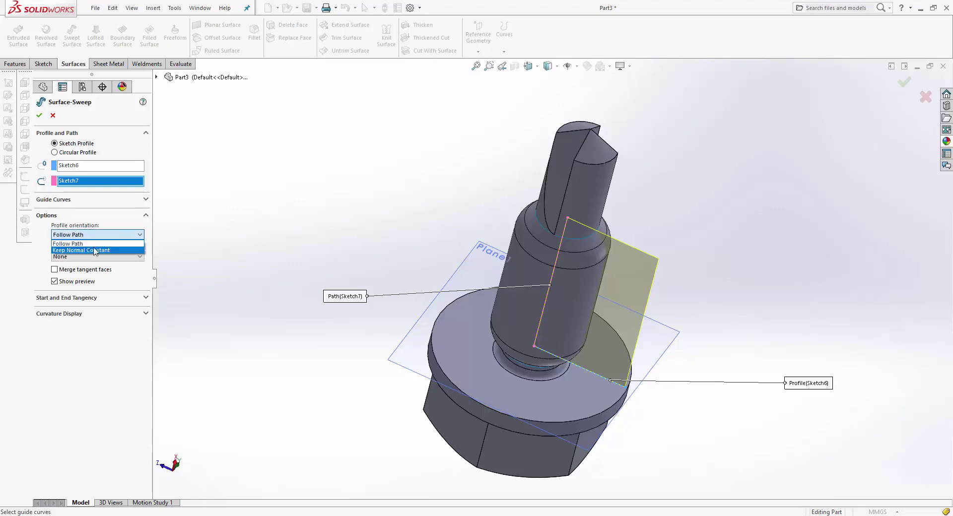
click(96, 243)
click(97, 258)
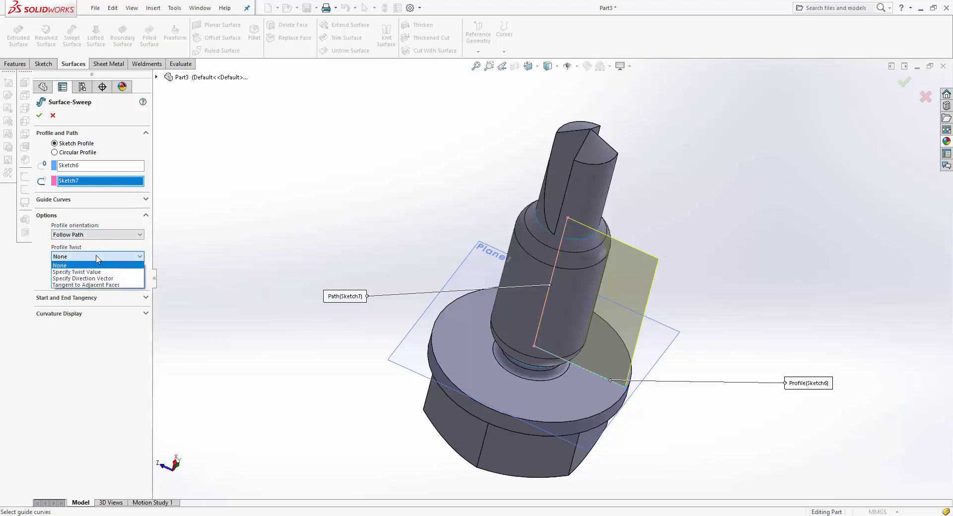
click(99, 272)
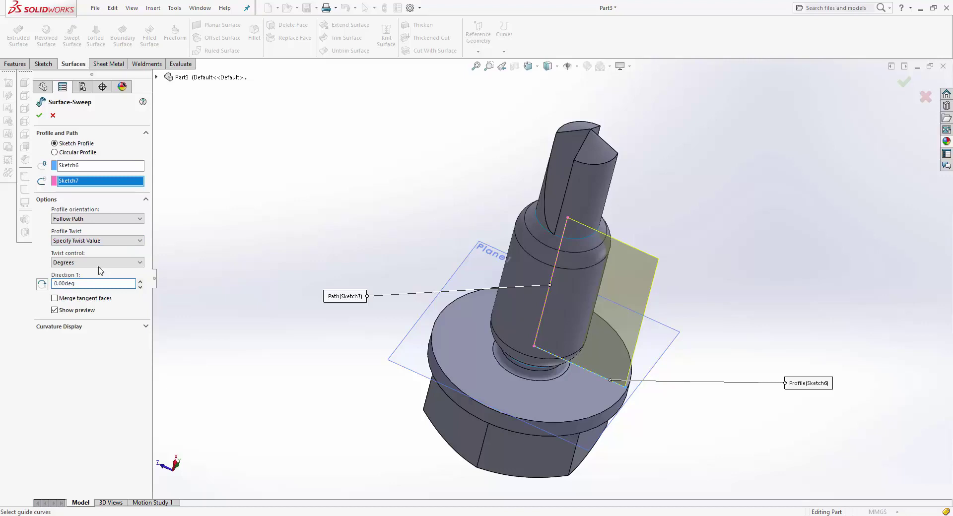
click(98, 263)
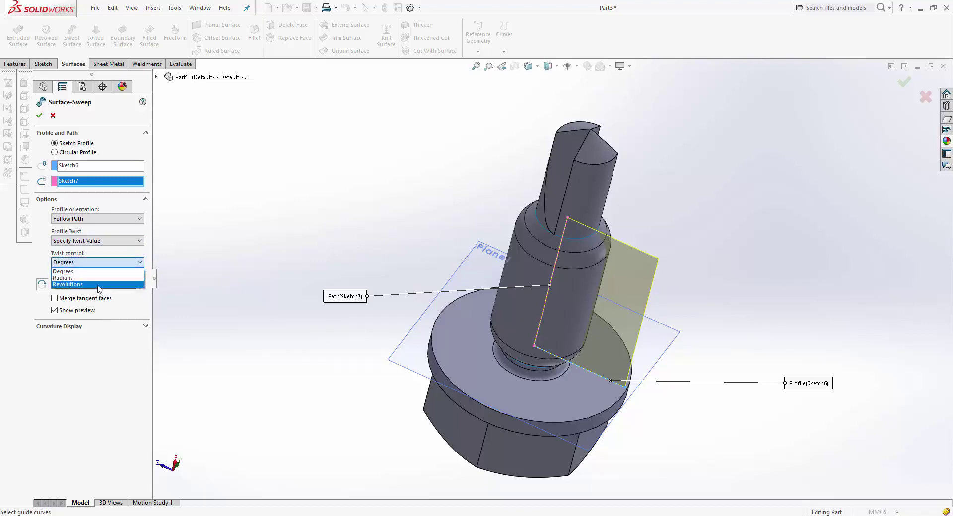
click(94, 284)
click(102, 283)
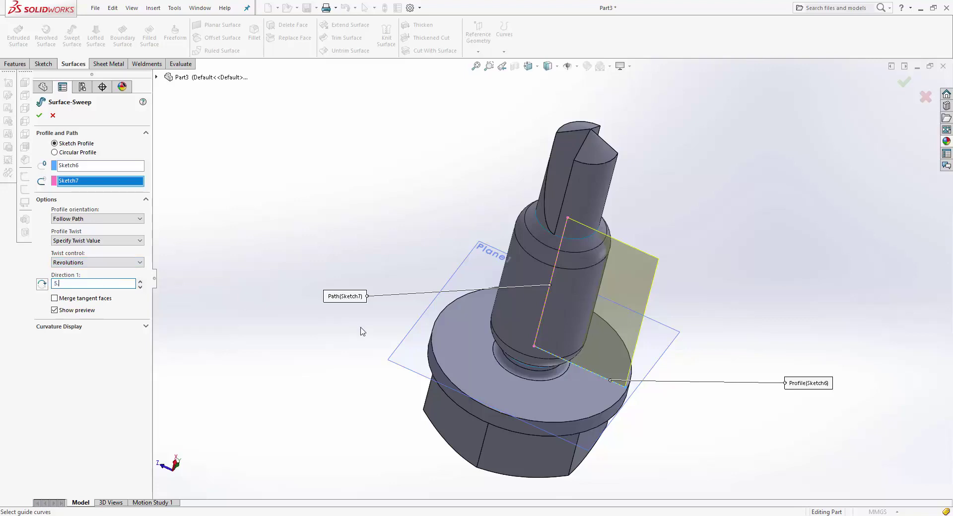
text(215)
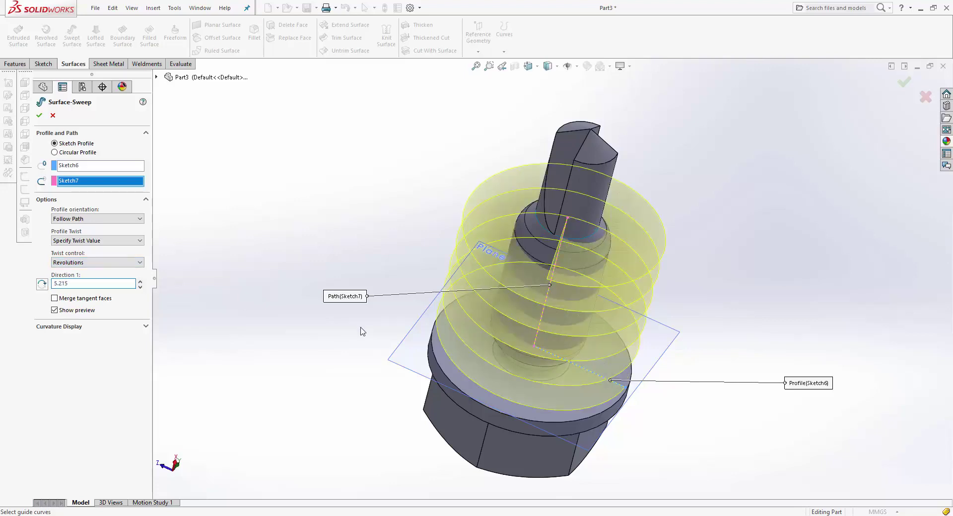
Step: Accept the sweep to create Surface-Sweep1 and orbit to inspect the thread
mouse_move(466, 278)
middle_down()
mouse_move(506, 198)
mouse_move(468, 162)
mouse_move(450, 196)
mouse_move(468, 145)
mouse_move(470, 155)
mouse_move(445, 165)
middle_up()
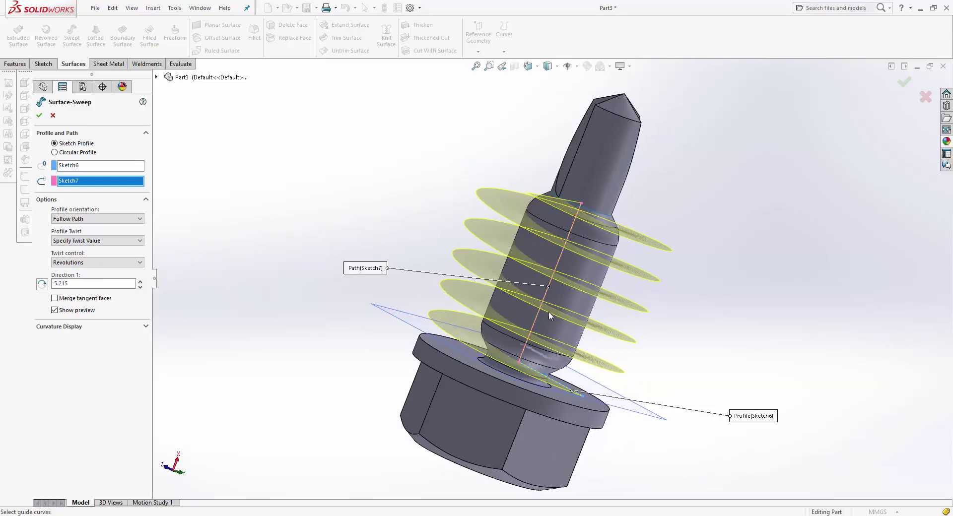
click(905, 84)
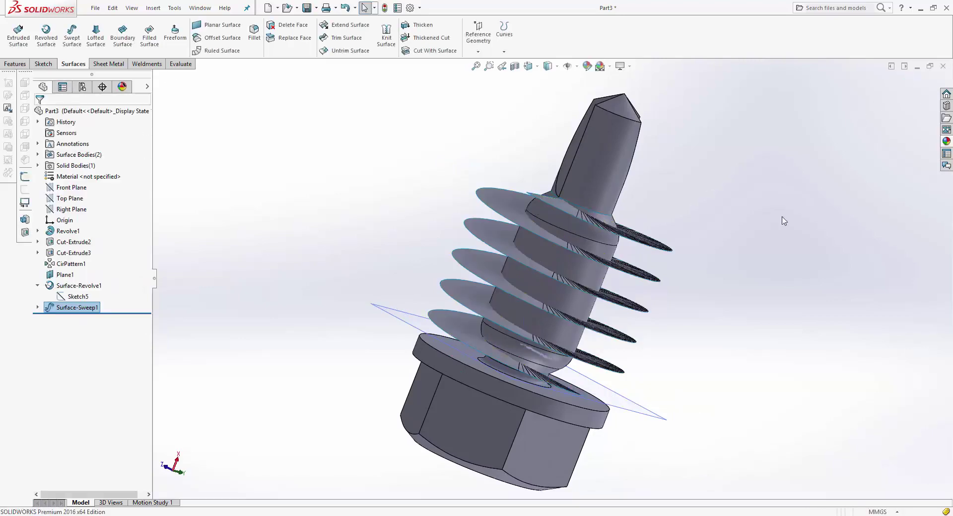
mouse_move(623, 271)
middle_down()
mouse_move(519, 305)
mouse_move(293, 303)
middle_up()
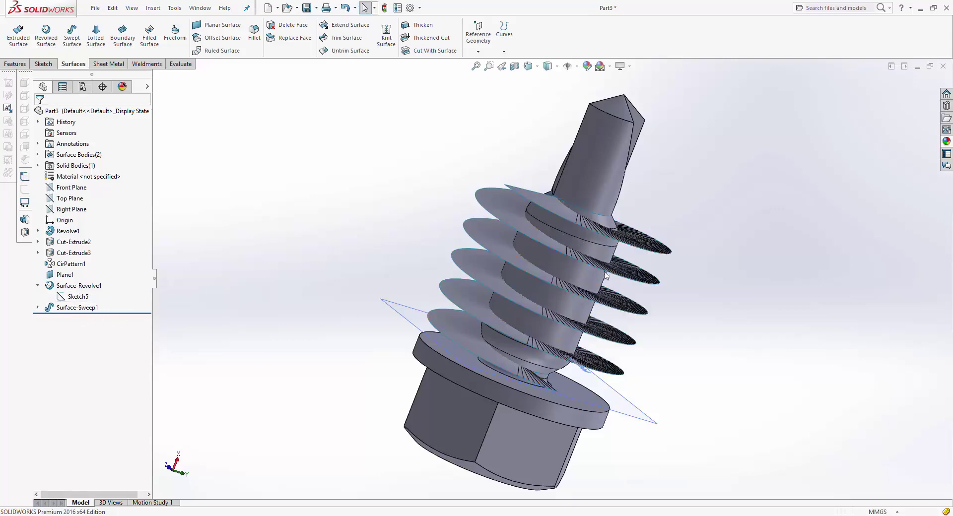
middle_drag(584, 274, 315, 187)
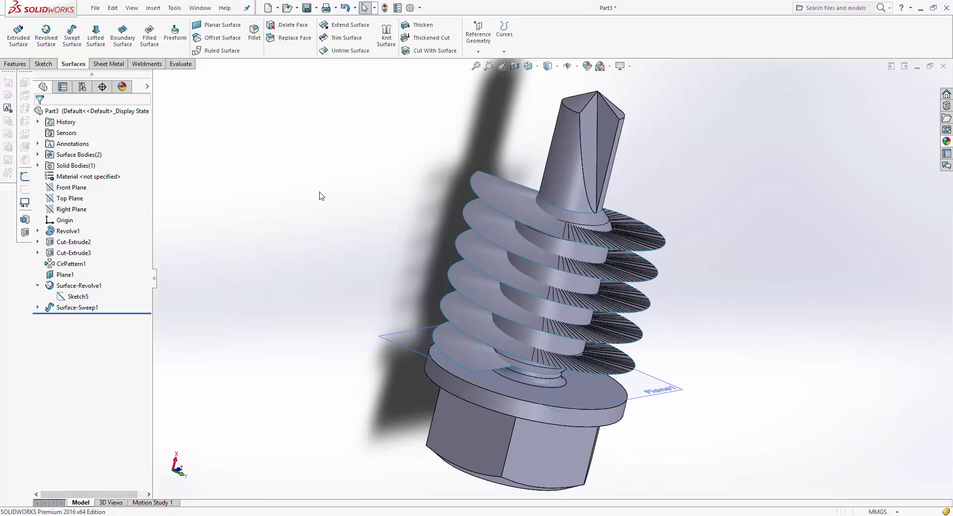
click(43, 64)
Step: Start a 3D sketch and choose the Intersection Curve conversion
click(15, 52)
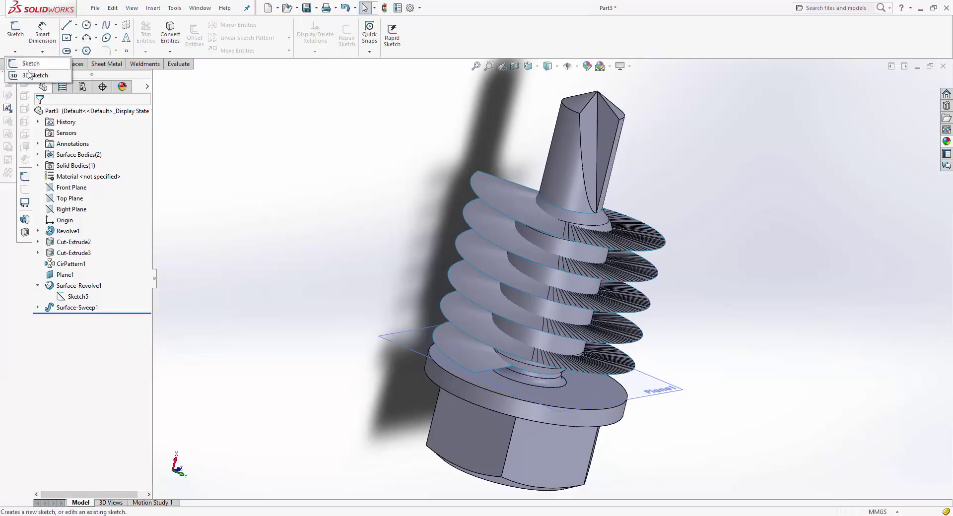
click(29, 74)
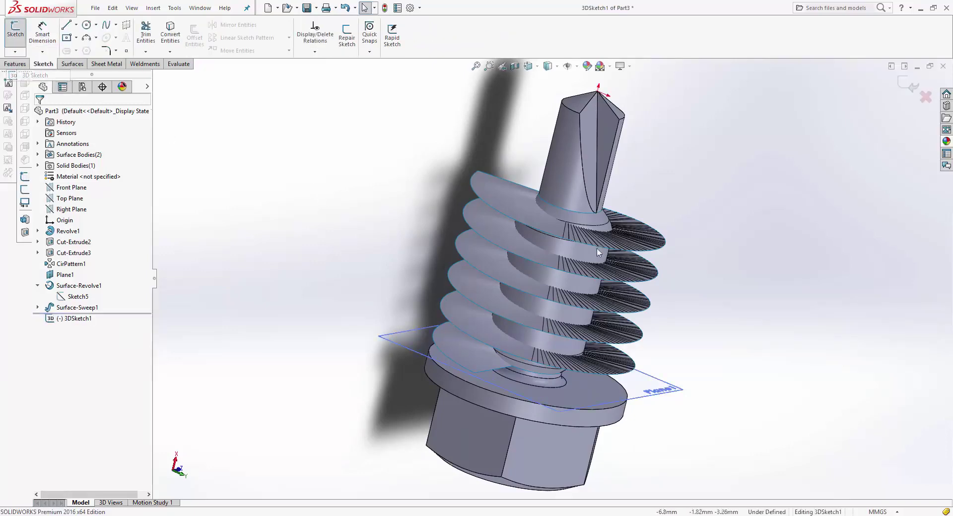
click(170, 52)
click(219, 76)
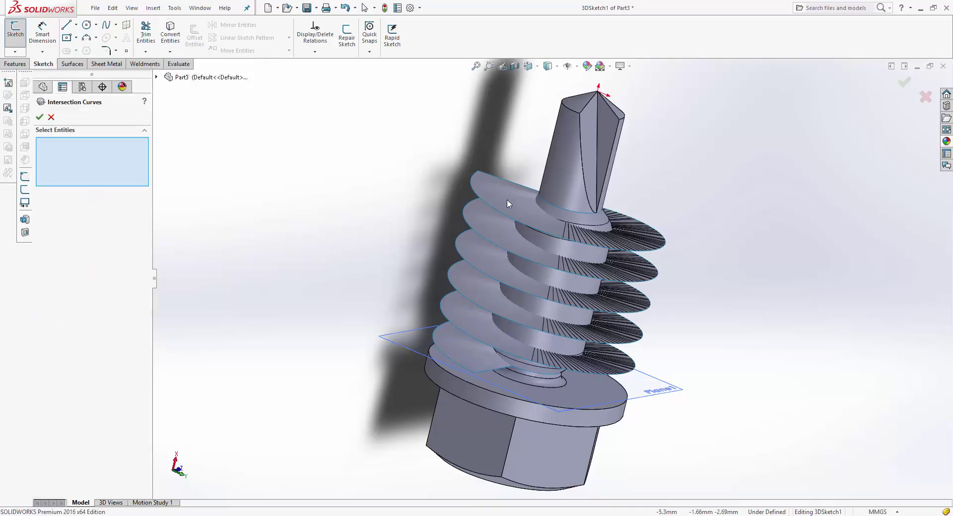
Step: Select the thread sweep surface and the shank faces, including the lower rounded ones
click(532, 231)
click(547, 244)
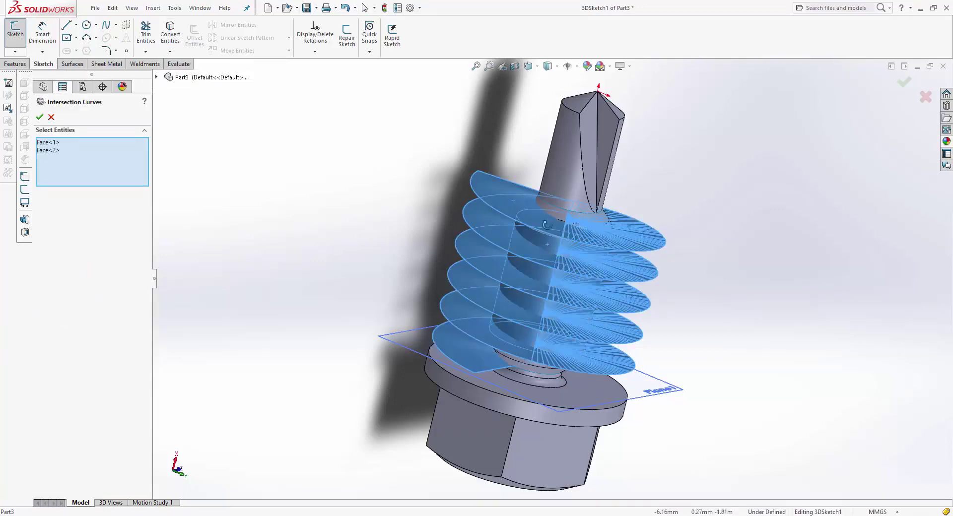
scroll(549, 203, down, 3)
click(549, 225)
click(553, 245)
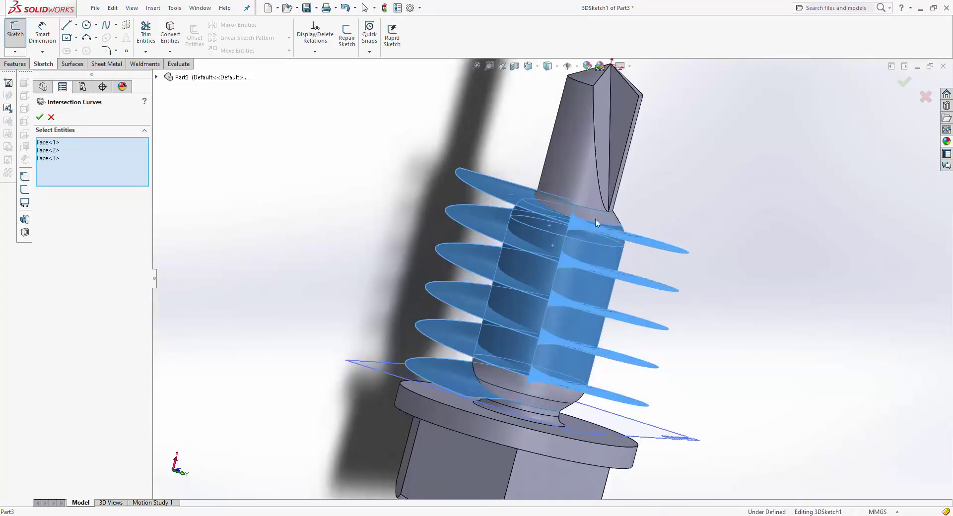
click(522, 392)
click(551, 392)
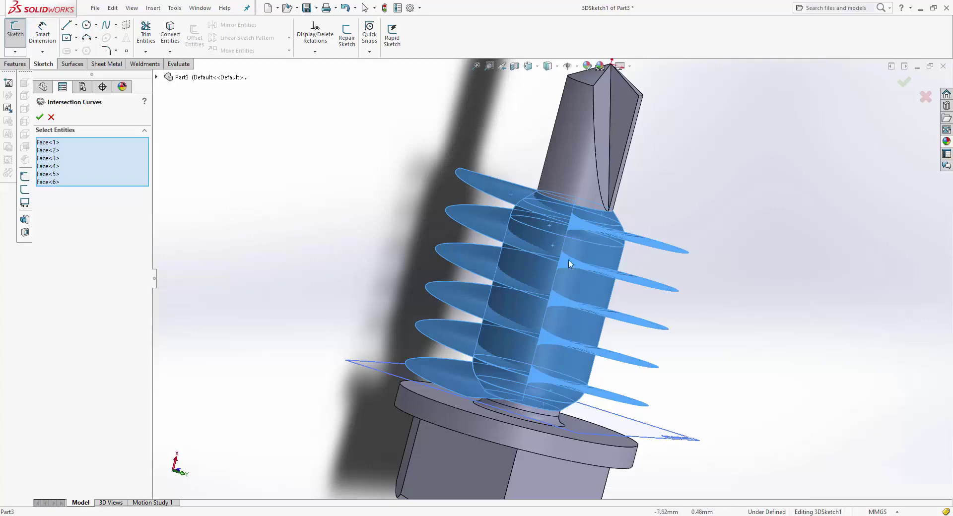
scroll(613, 280, down, 3)
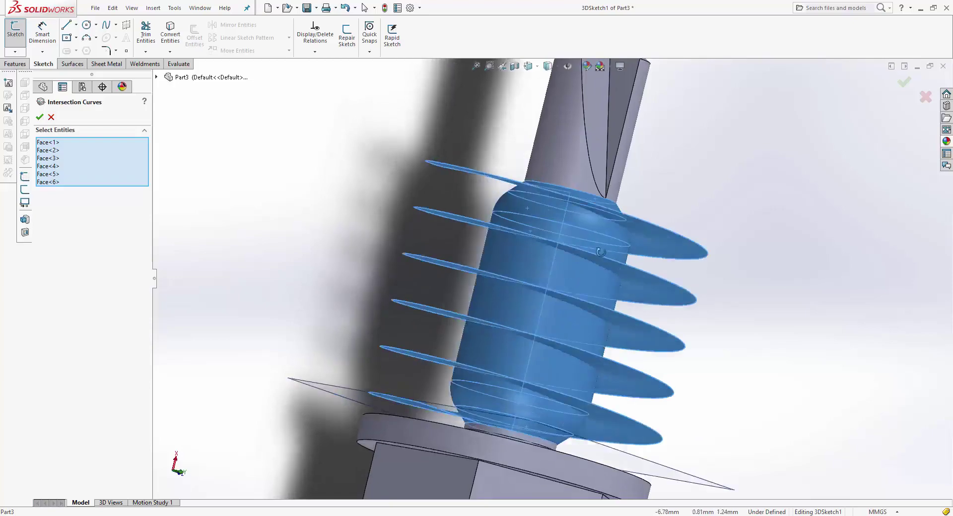
Step: Create the helical intersection curves and close 3DSketch1
click(901, 88)
mouse_move(804, 178)
middle_down()
mouse_move(485, 229)
mouse_move(896, 79)
middle_up()
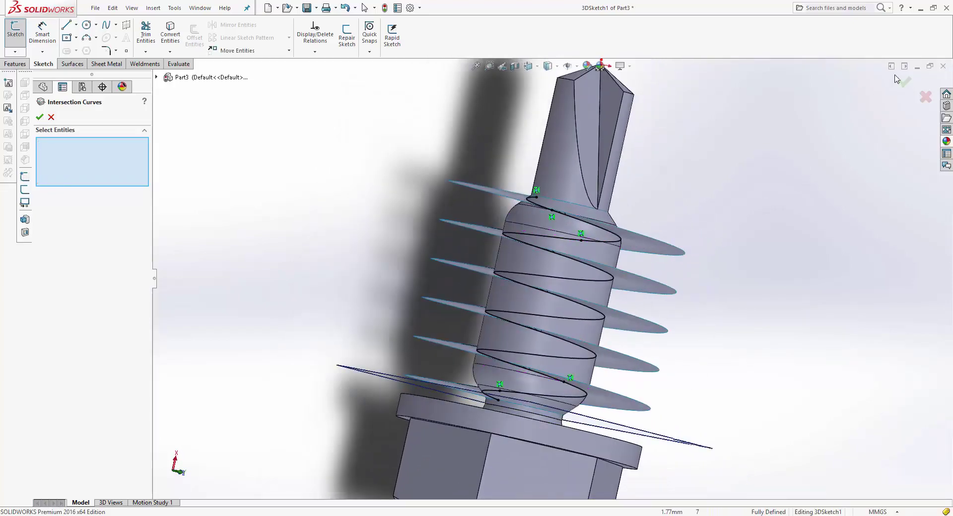
click(901, 82)
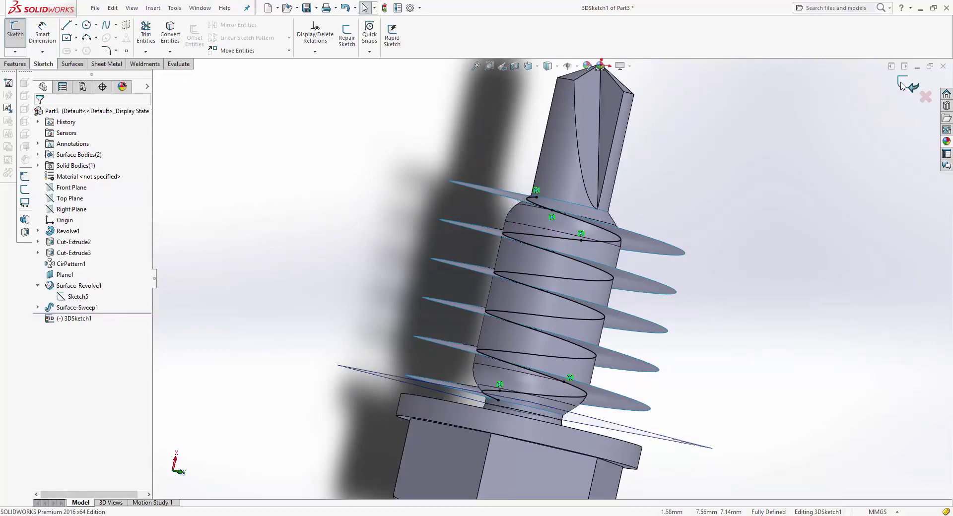
click(900, 84)
Step: Hide the thread sweep surface and the outer revolved surface
middle_drag(661, 203, 775, 217)
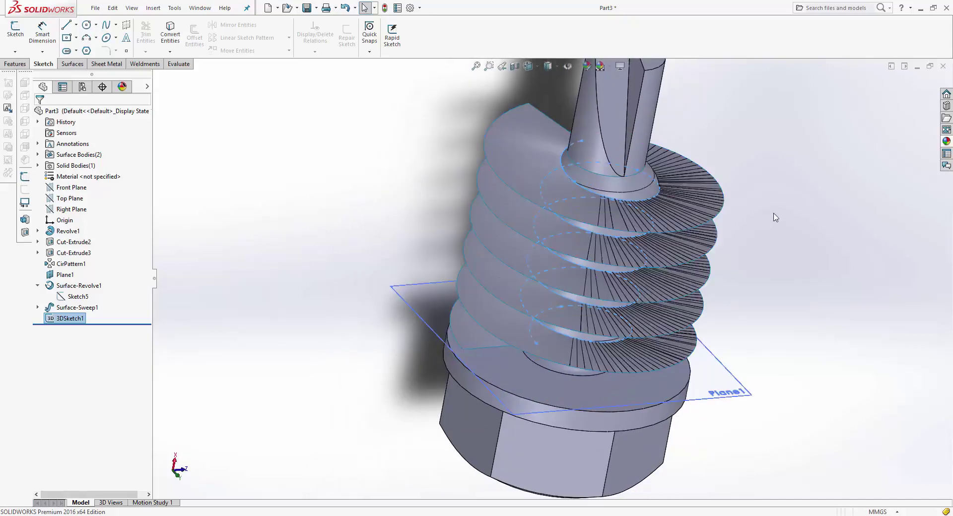
click(700, 186)
right_click(700, 187)
click(715, 204)
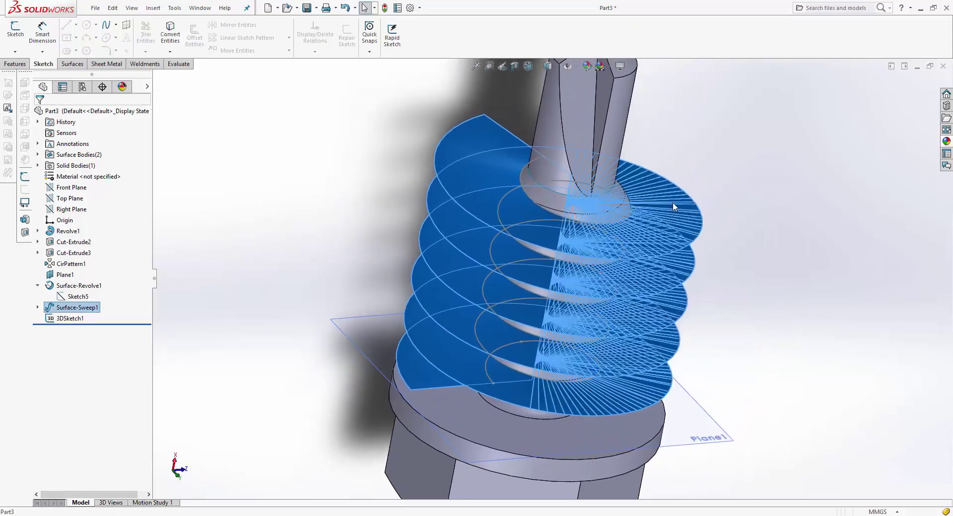
right_click(672, 202)
click(693, 192)
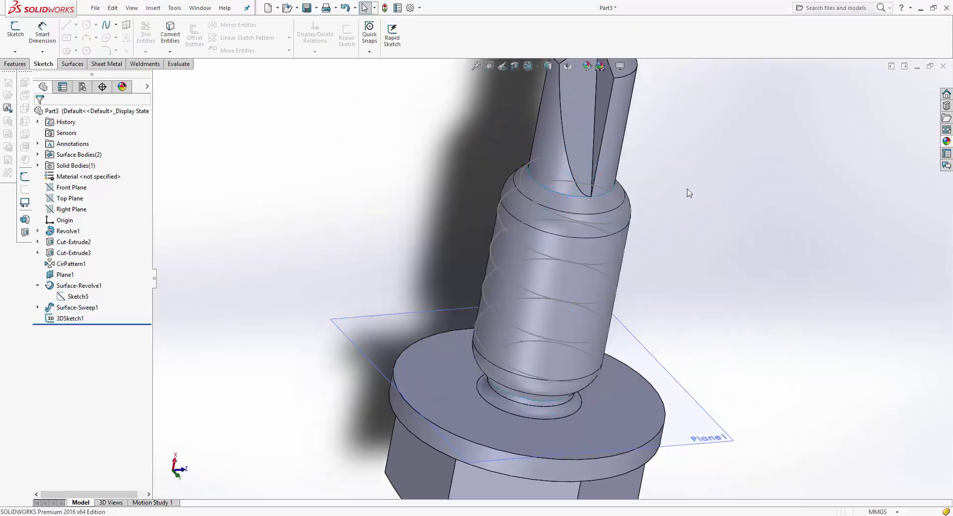
right_click(608, 209)
click(640, 180)
mouse_move(532, 238)
middle_down()
mouse_move(579, 157)
mouse_move(556, 209)
middle_up()
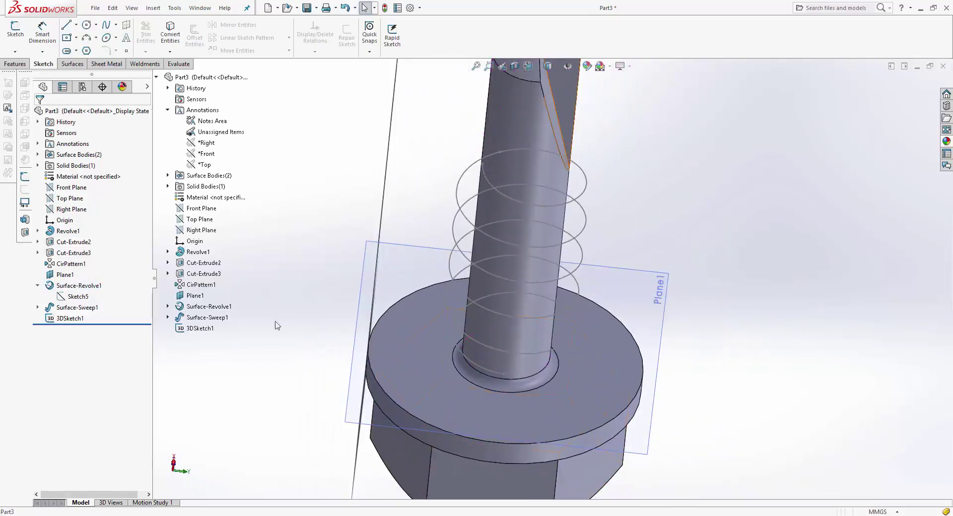
Step: Begin a new sketch on the Top Plane
right_click(69, 200)
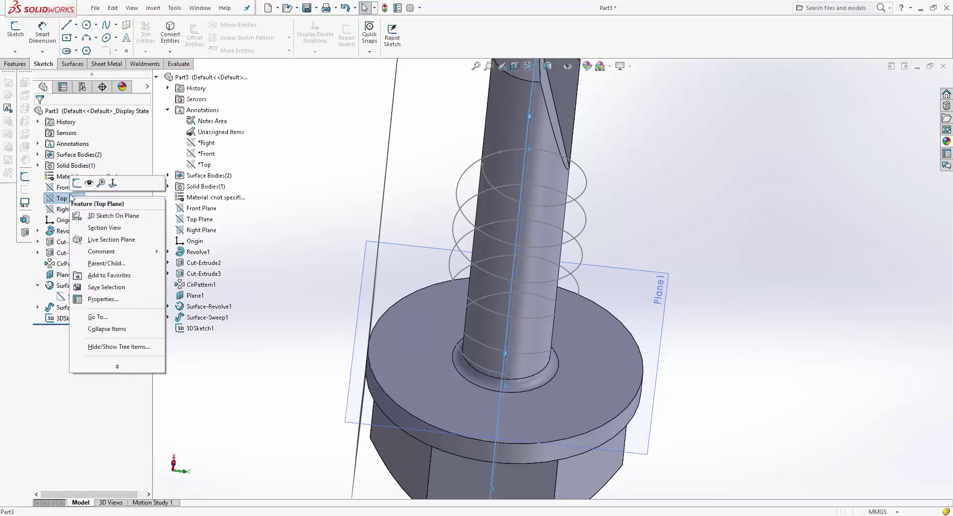
click(77, 184)
click(683, 191)
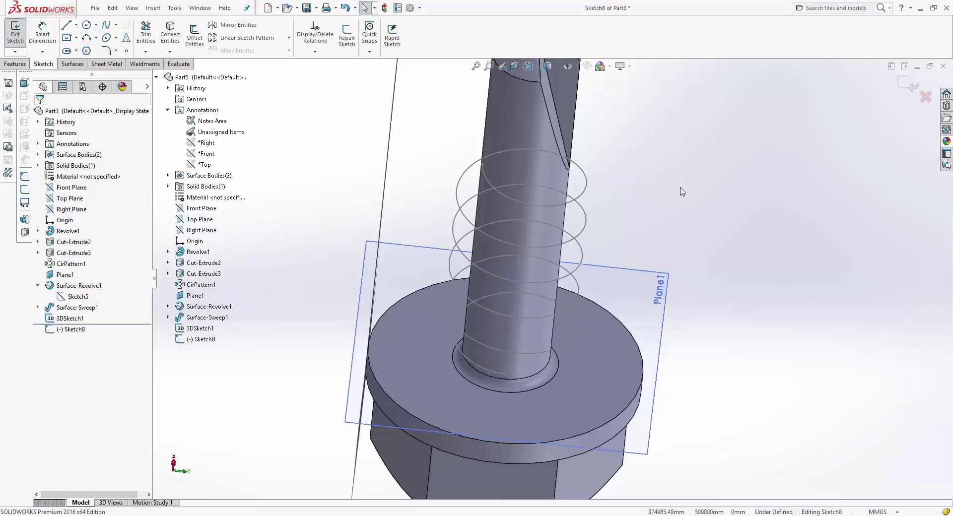
Step: In the Normal To view, draw a closed triangle of lines at the start of the shank
key(ctrl+8)
scroll(461, 255, down, 3)
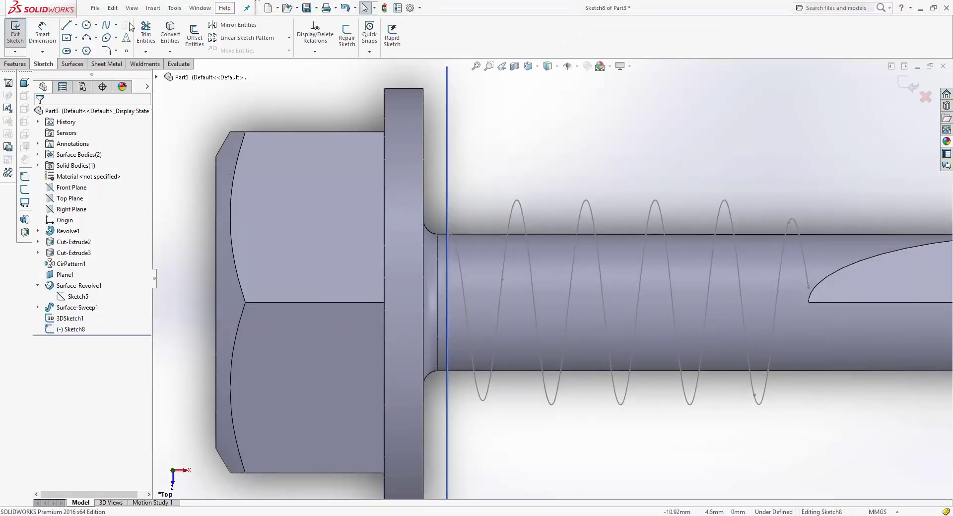
click(66, 24)
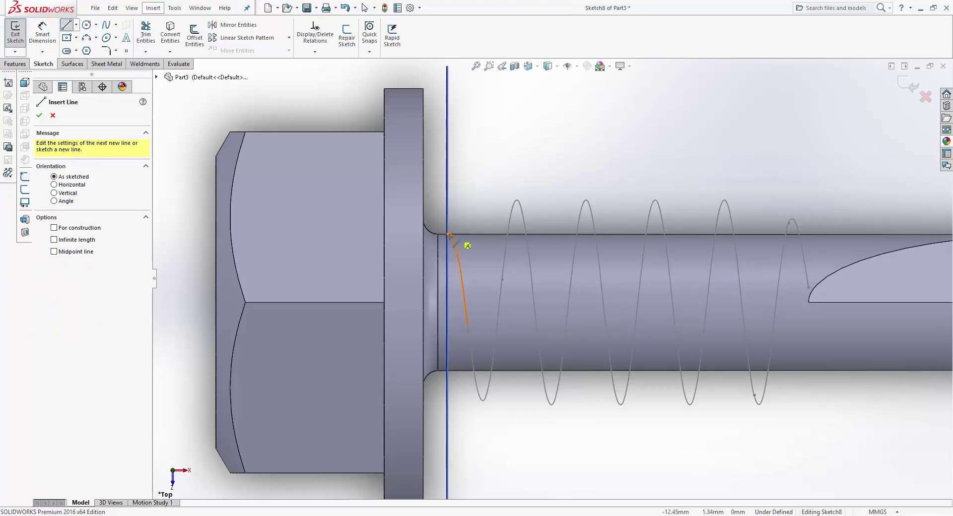
click(448, 234)
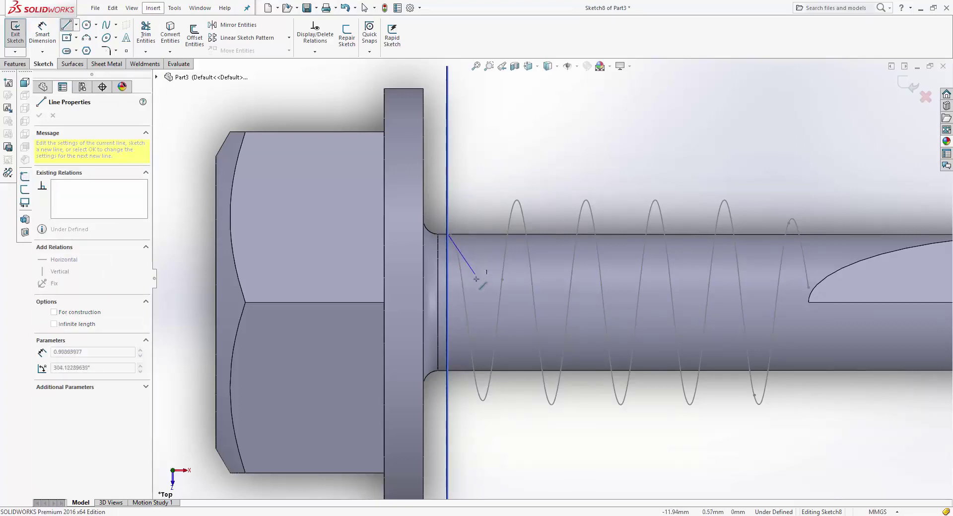
click(476, 282)
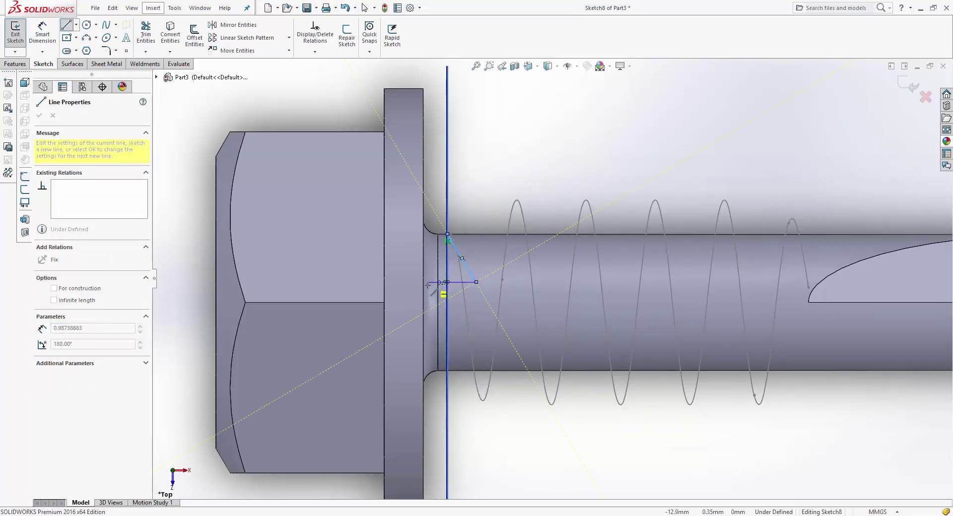
click(426, 282)
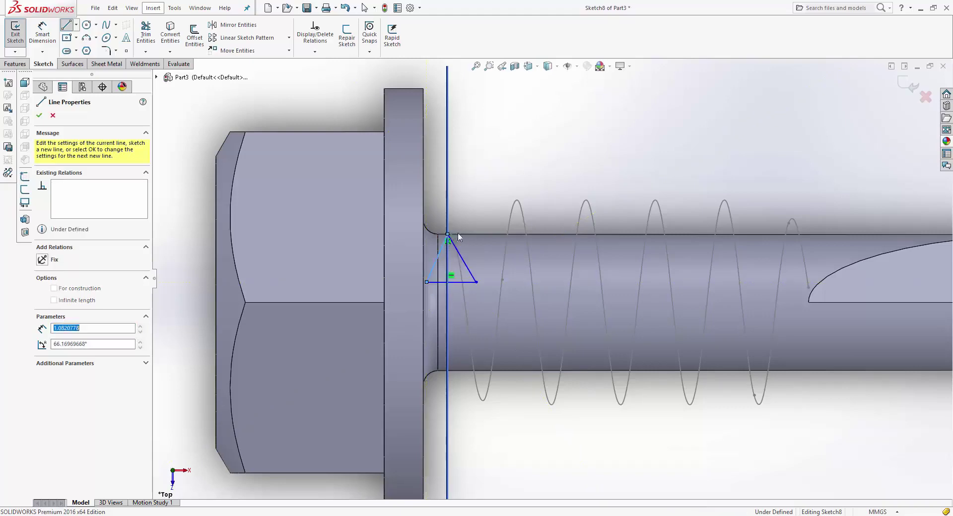
click(448, 234)
scroll(435, 256, down, 3)
Step: Dimension the triangle with a 60° angle between its sides and a 1.40 mm base
key(d)
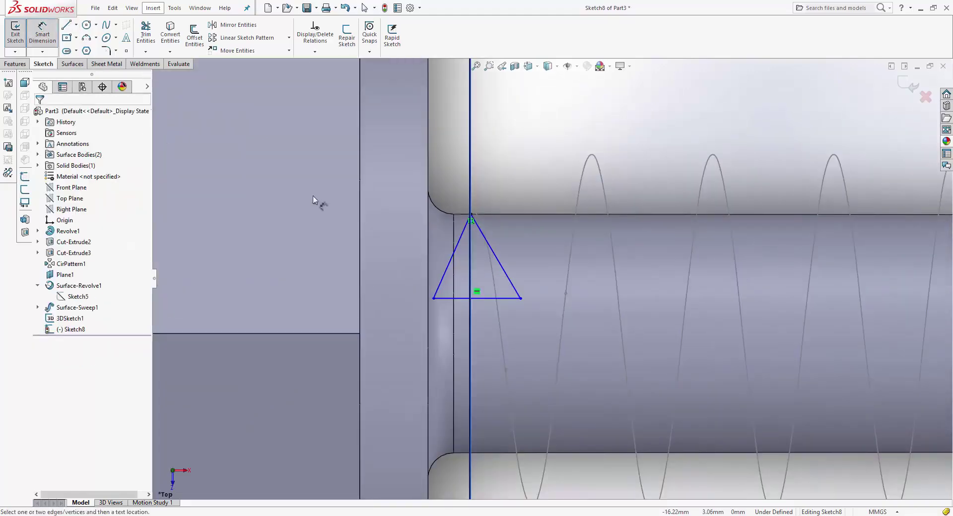
click(456, 255)
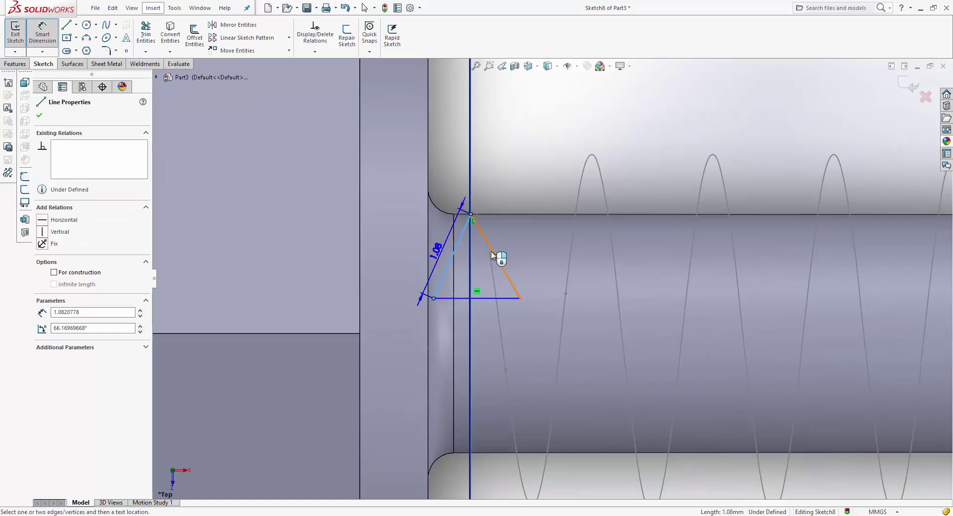
click(496, 259)
click(480, 265)
text(60)
key(Return)
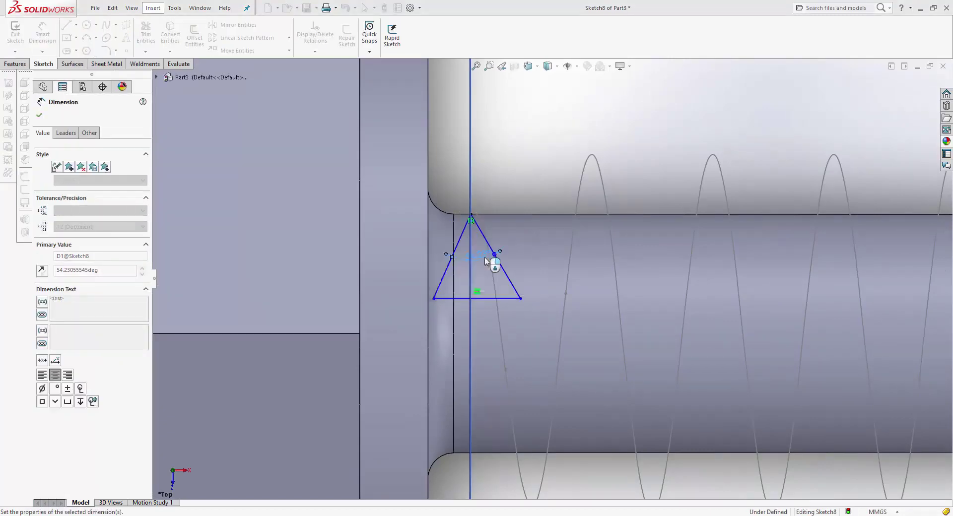
click(496, 299)
click(476, 172)
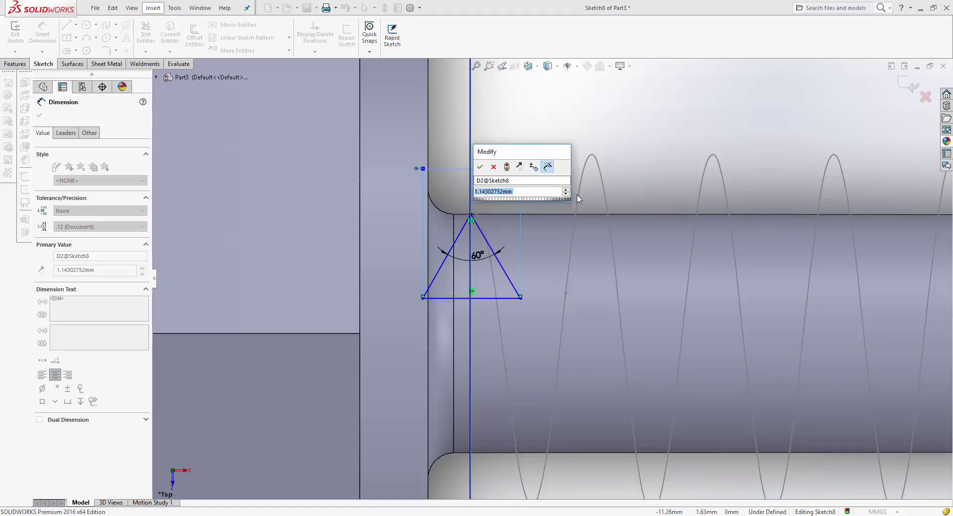
text(1.4)
key(Return)
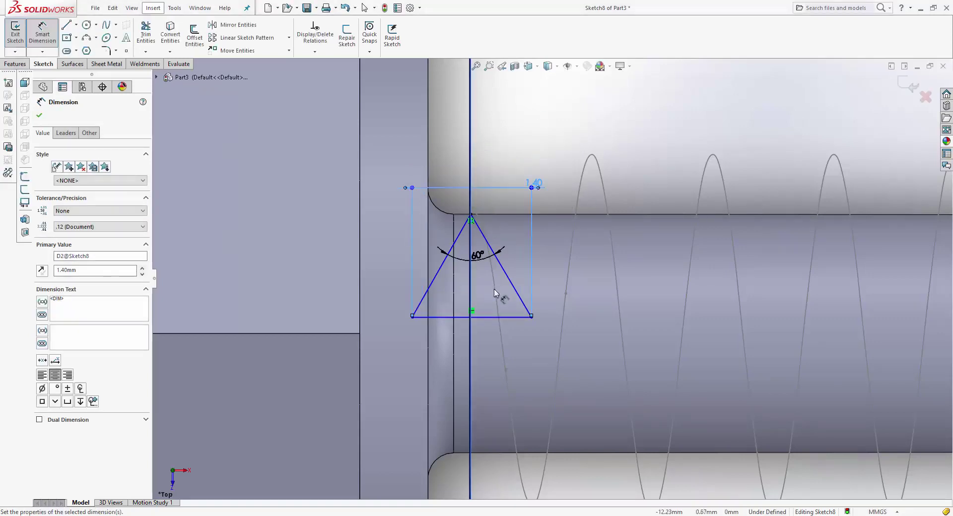
key(Escape)
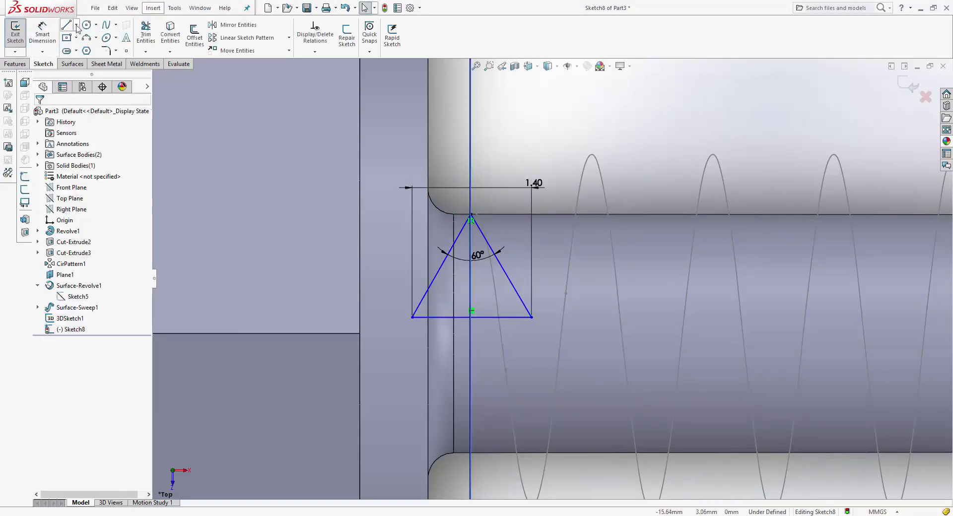
Step: Draw a vertical centerline from the apex and make both triangle sides symmetric about it
click(76, 24)
click(82, 49)
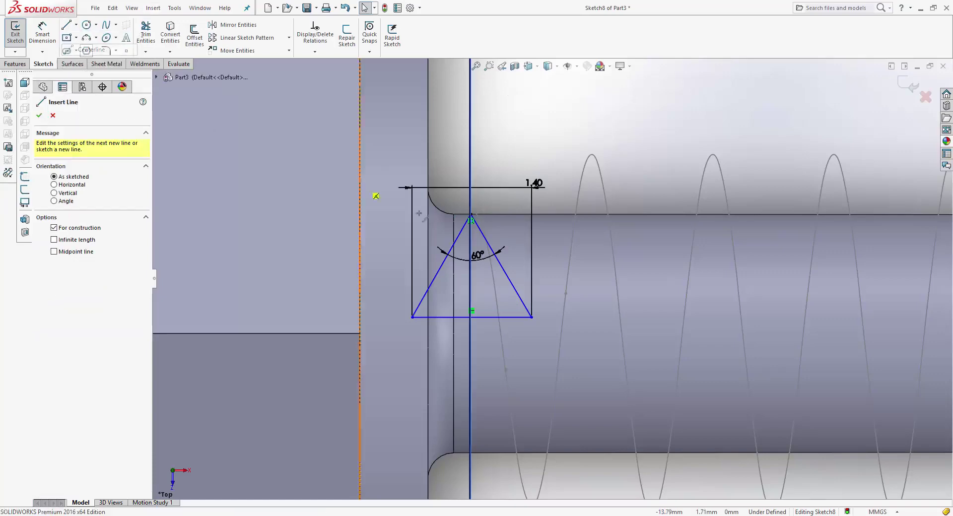
click(471, 219)
click(471, 352)
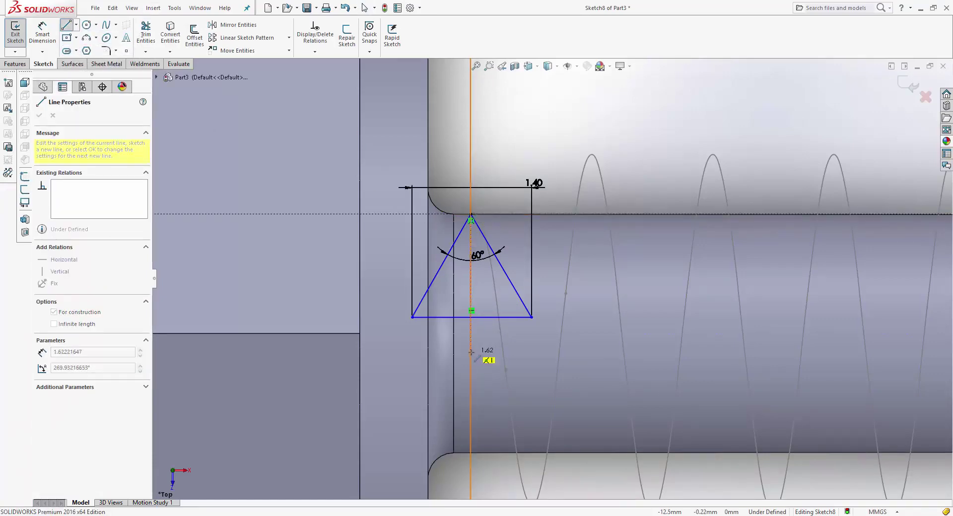
key(Escape)
key(ctrl+z)
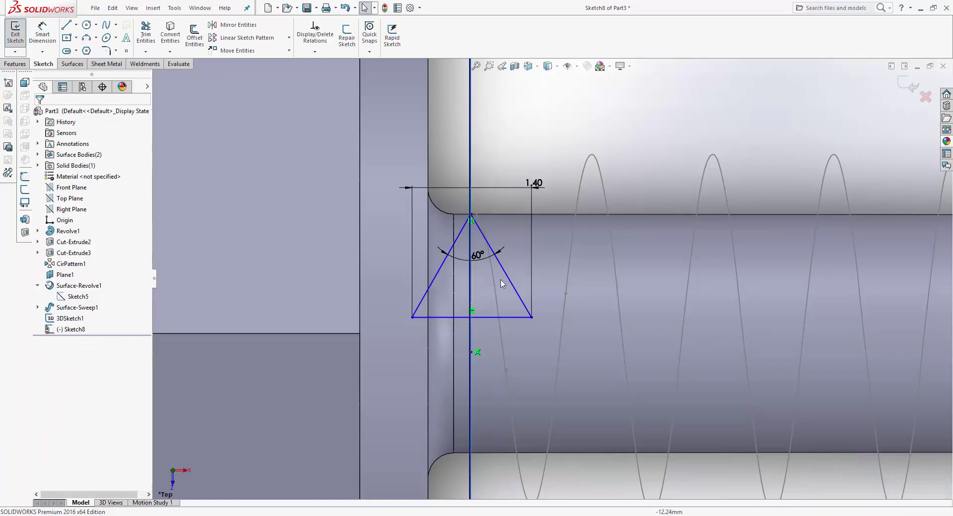
click(472, 284)
ctrl+click(443, 272)
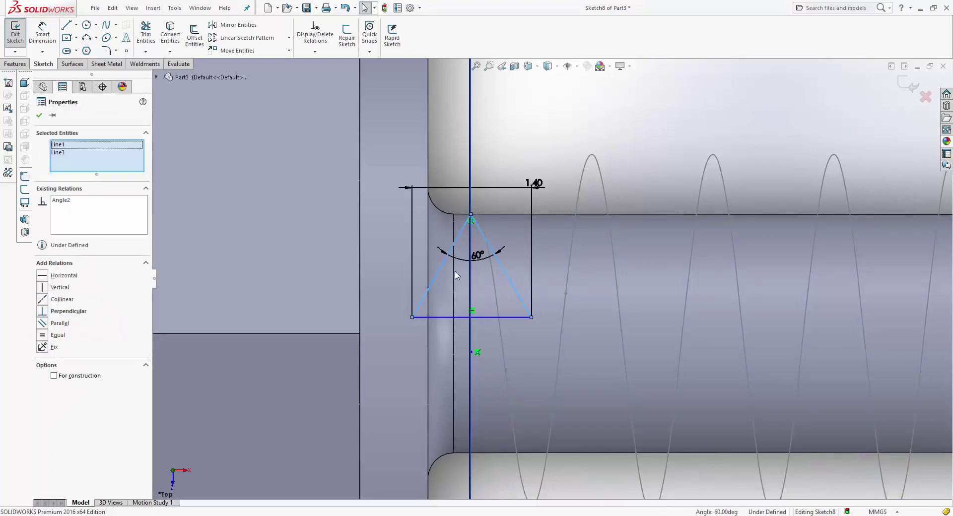
ctrl+click(470, 280)
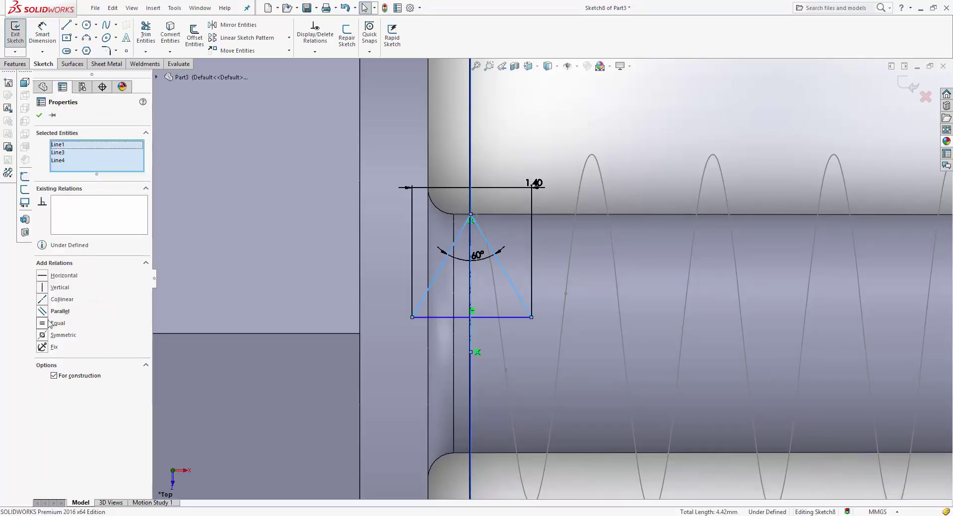
click(42, 335)
click(295, 226)
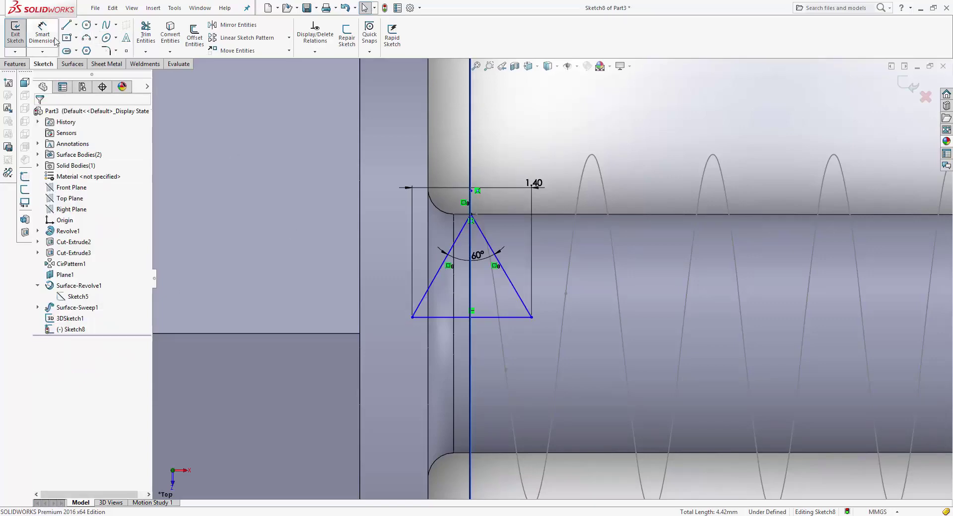
Step: Dimension the triangle's height from base to apex as 1.10 mm
click(494, 317)
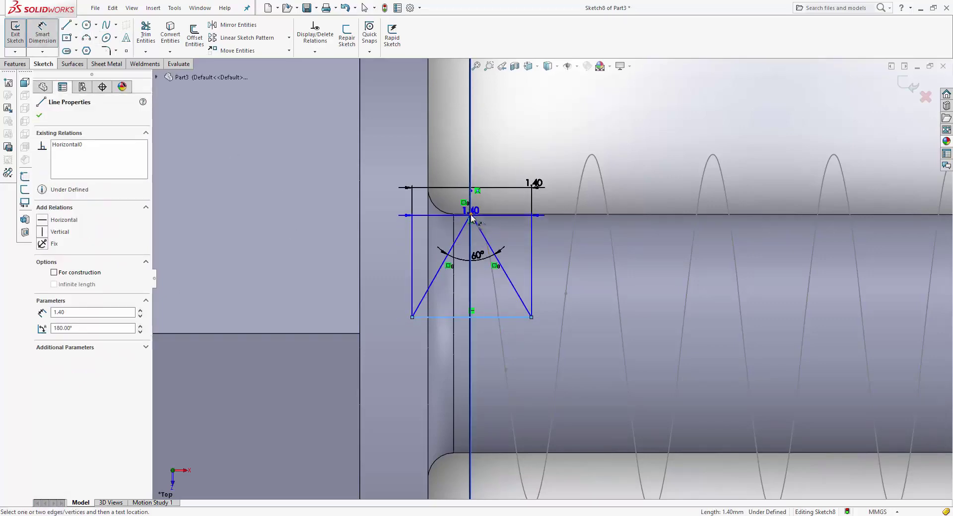
click(470, 215)
click(567, 139)
text(1.1)
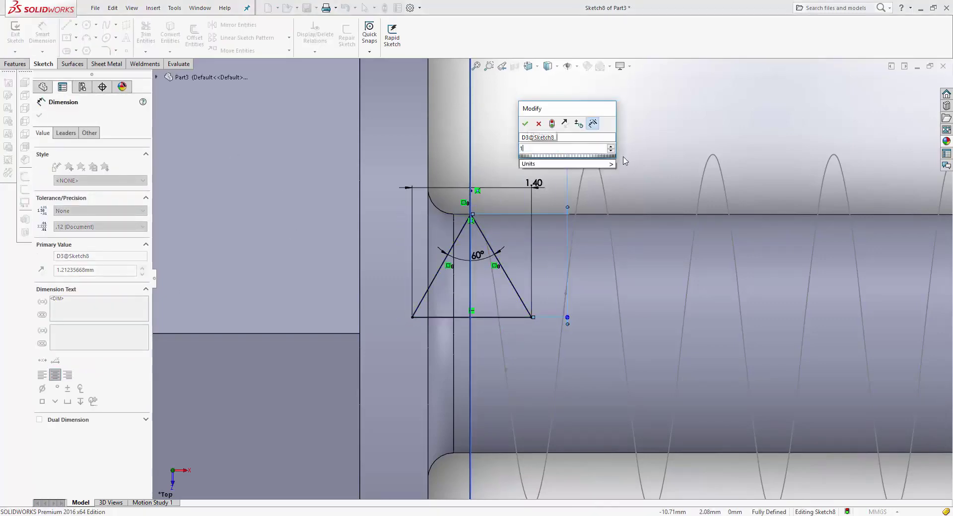
key(Return)
key(Escape)
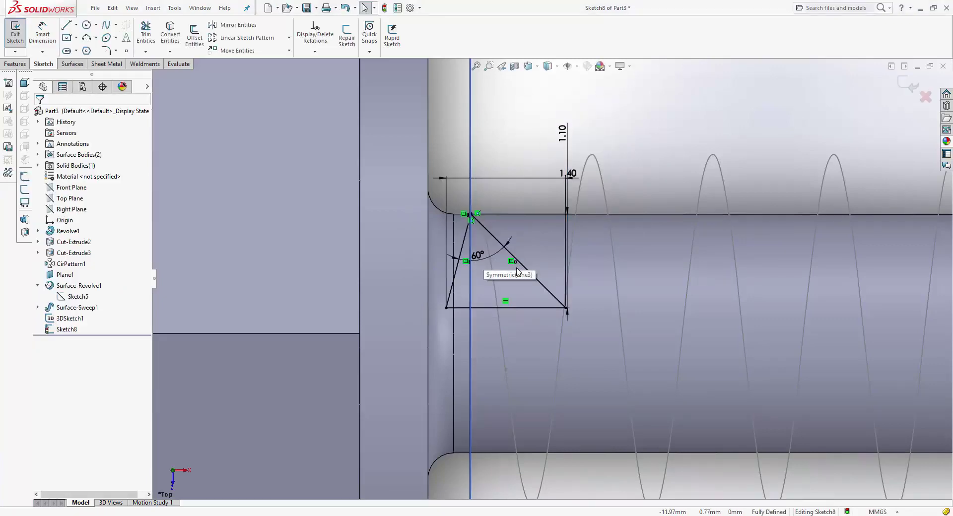
Step: Check the symmetric relation, rebuild the sketch, and delete the 1.21 height dimension
click(513, 264)
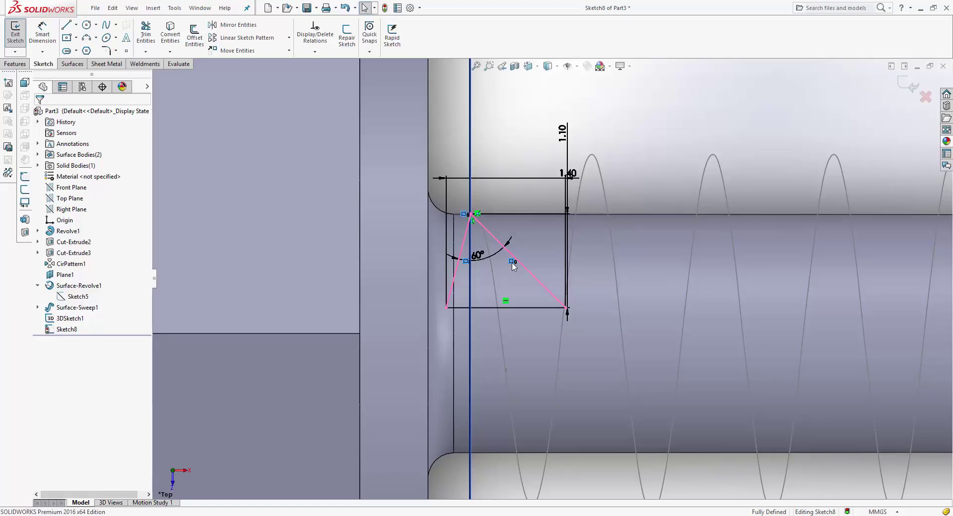
click(489, 289)
click(512, 262)
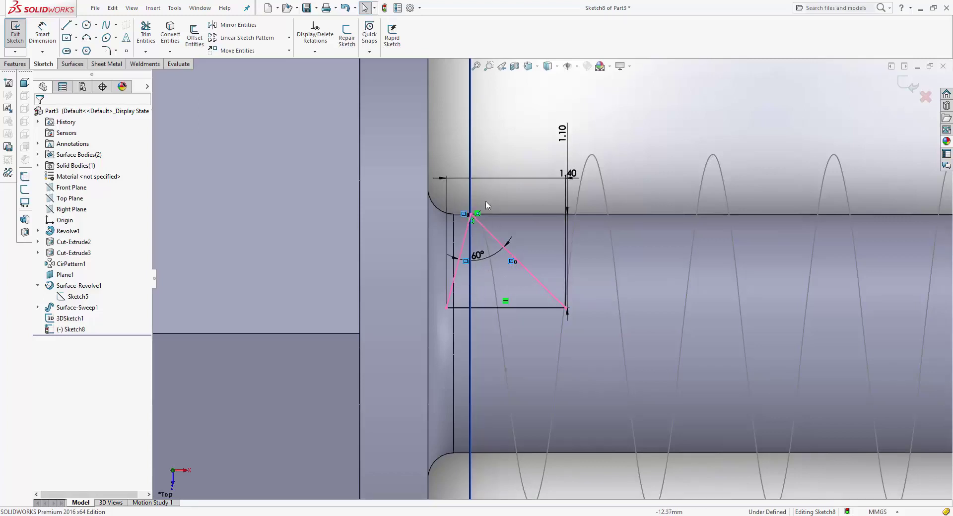
click(530, 140)
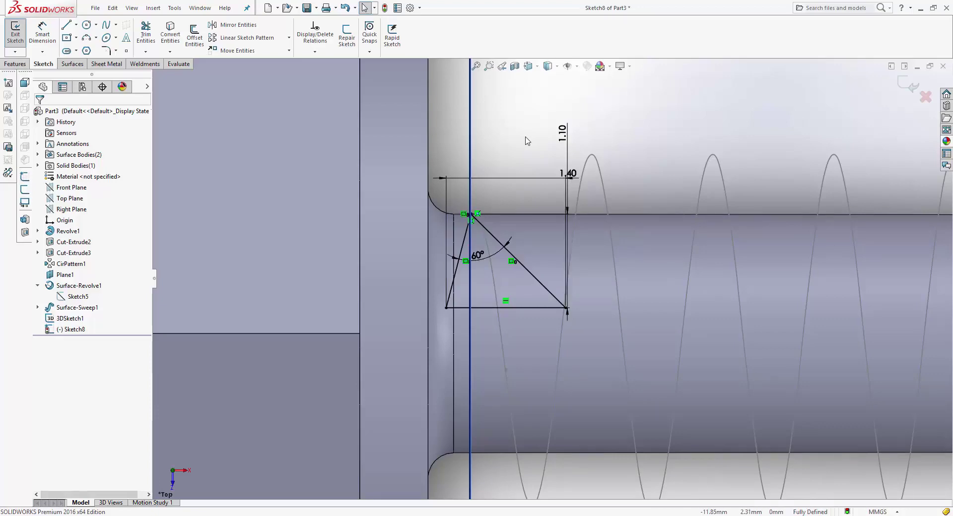
key(ctrl+b)
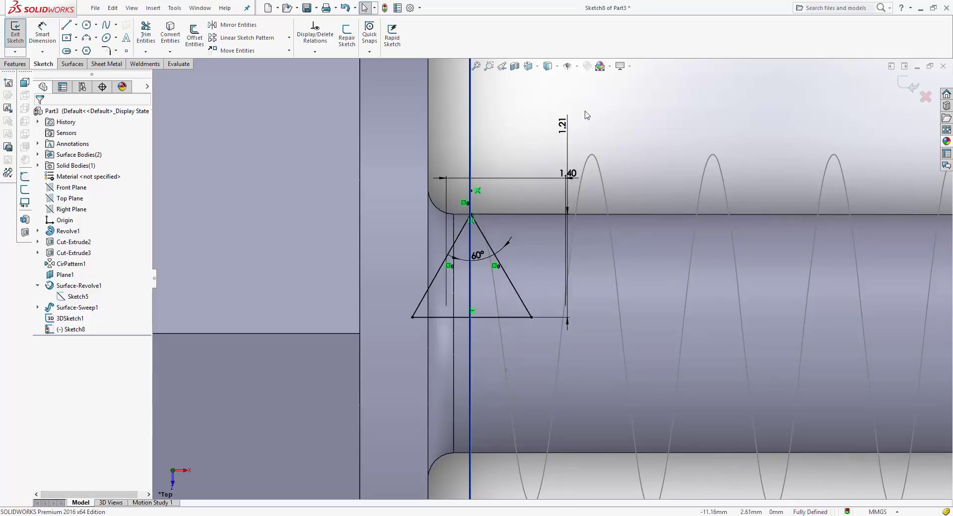
click(562, 125)
key(Delete)
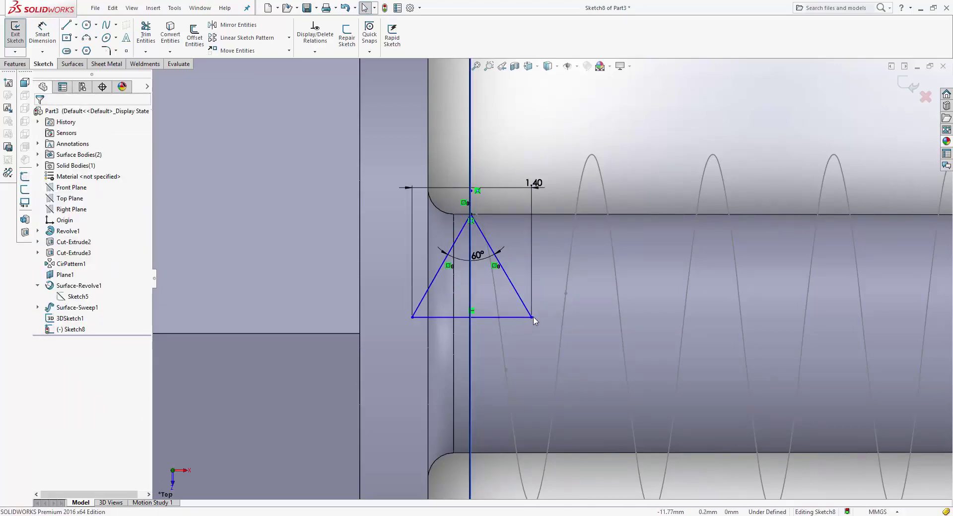
Step: Test the triangle's freedom by dragging a base corner and trying to delete the apex point
drag(531, 317, 535, 283)
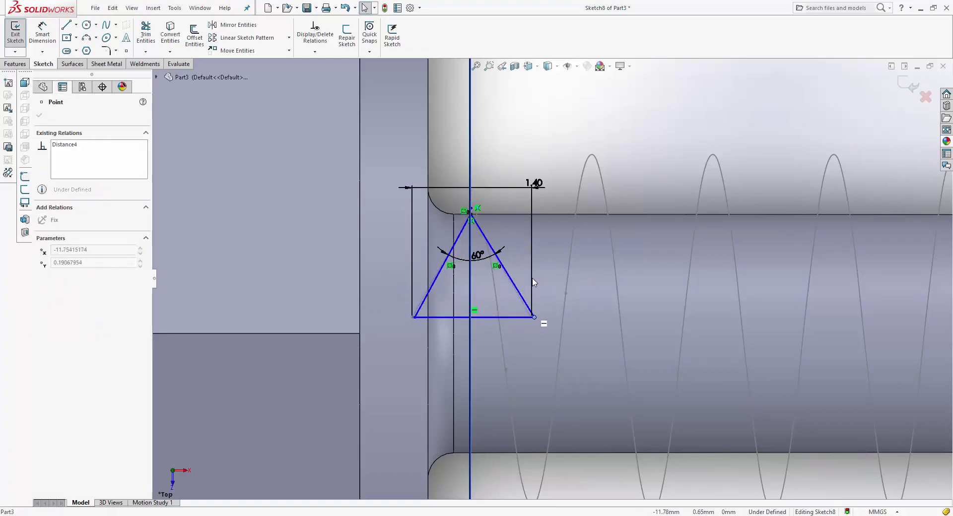
click(474, 286)
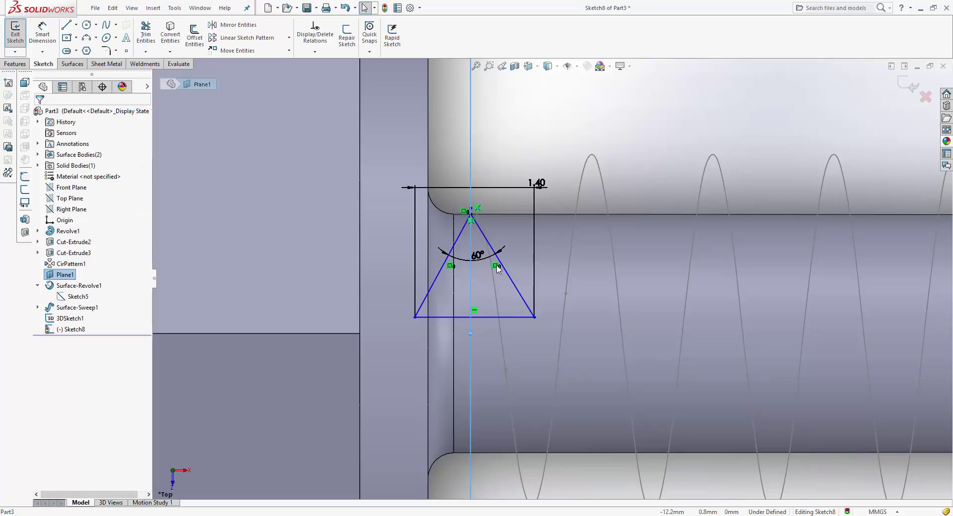
key(Escape)
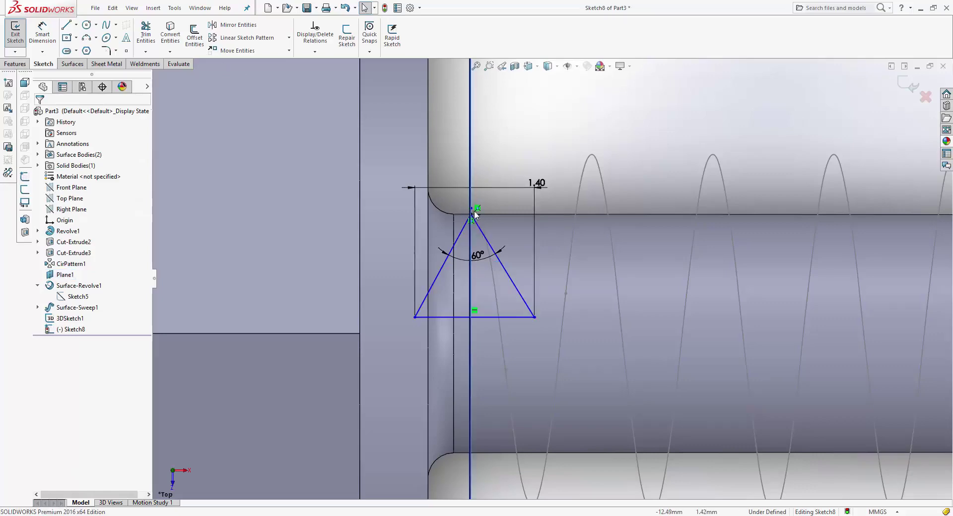
scroll(475, 210, down, 3)
click(491, 228)
key(Delete)
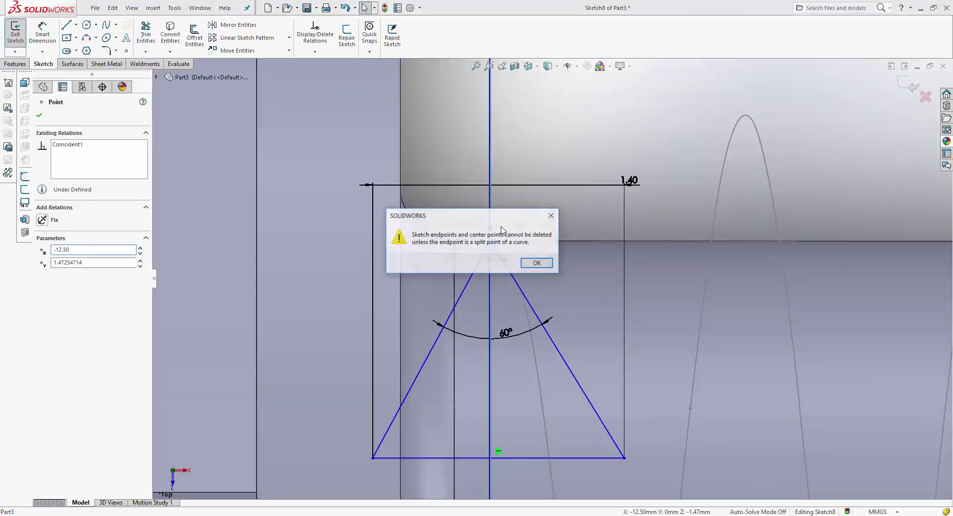
key(Return)
key(Escape)
scroll(475, 267, up, 5)
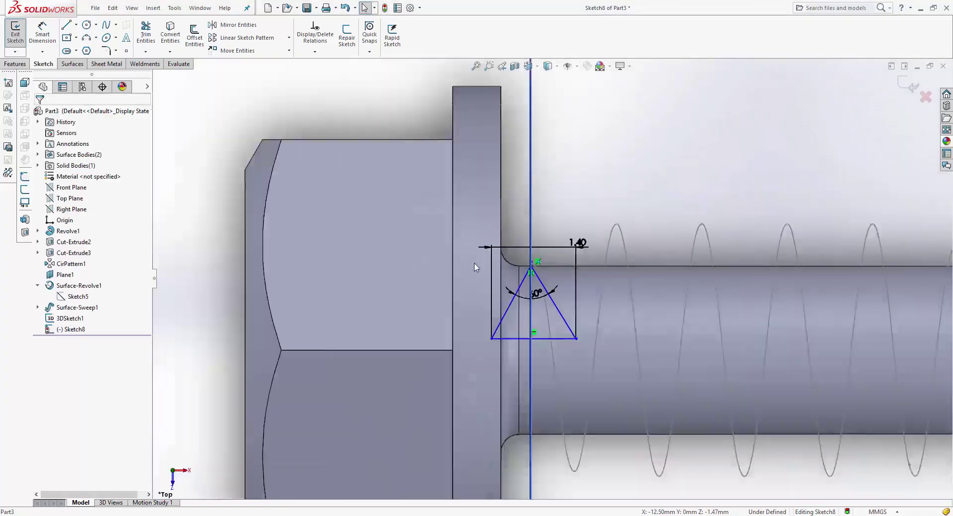
scroll(475, 267, up, 3)
scroll(536, 300, down, 4)
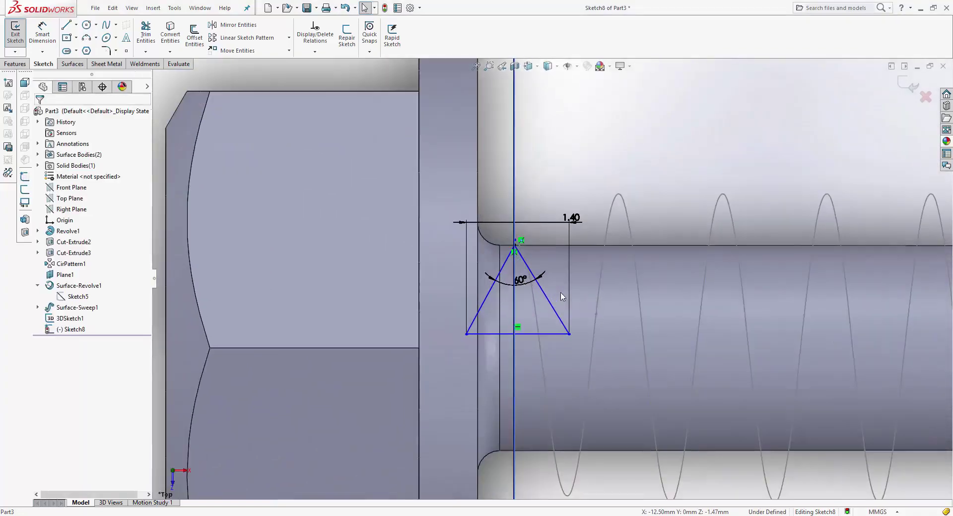
Step: Dimension the right base corner 0.70 mm from the centerline and delete the 1.40 base dimension
click(76, 37)
click(42, 34)
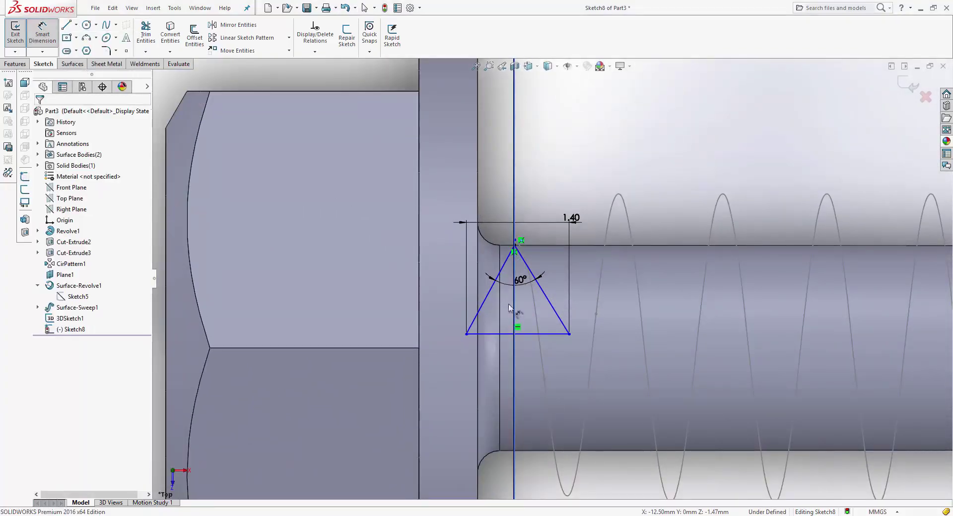
click(570, 334)
click(514, 353)
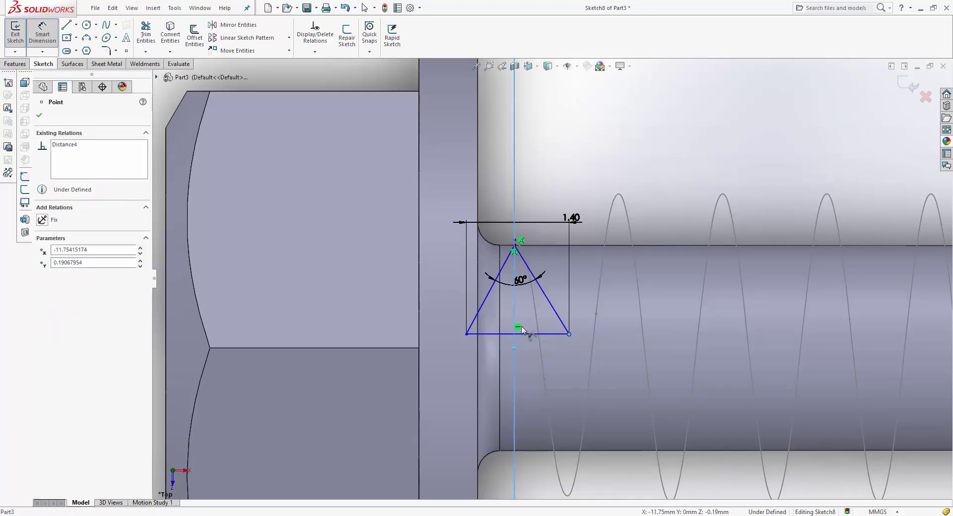
click(504, 186)
text(0.7)
key(Return)
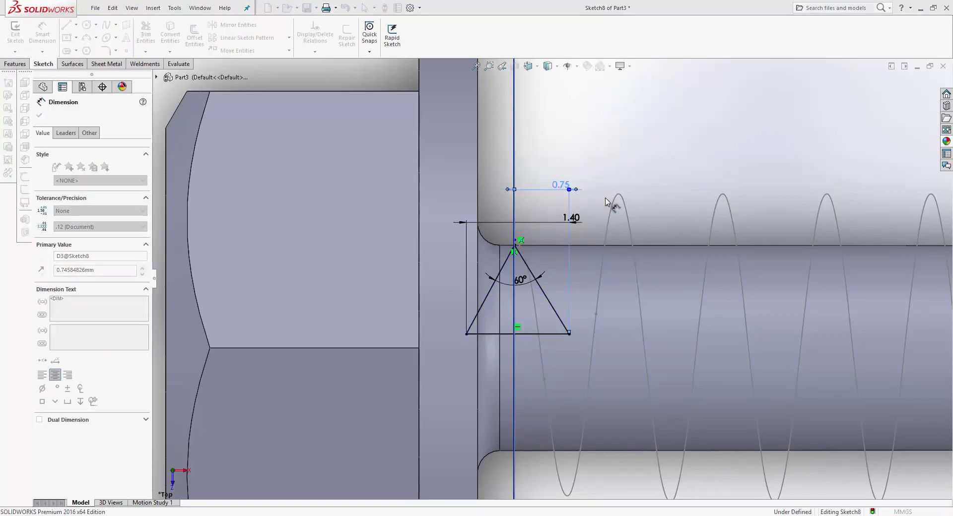
key(Escape)
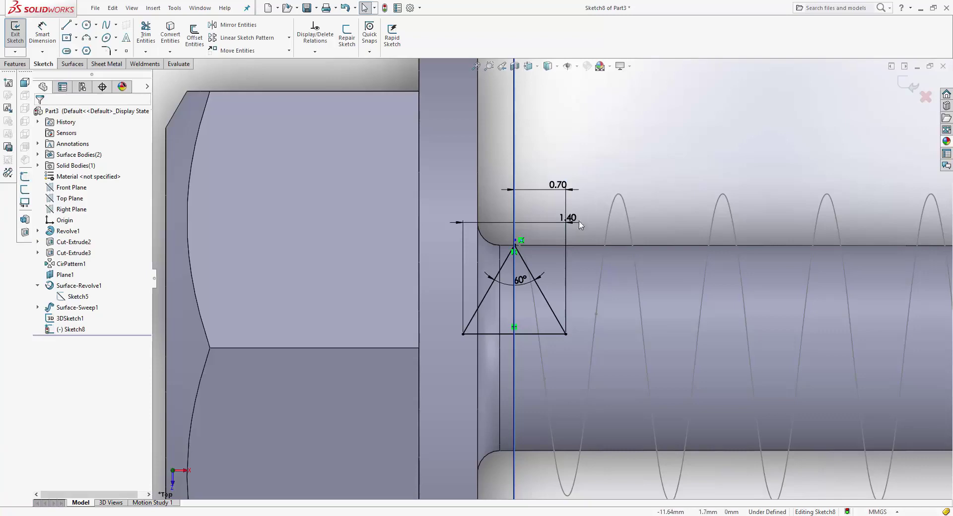
click(569, 217)
key(Delete)
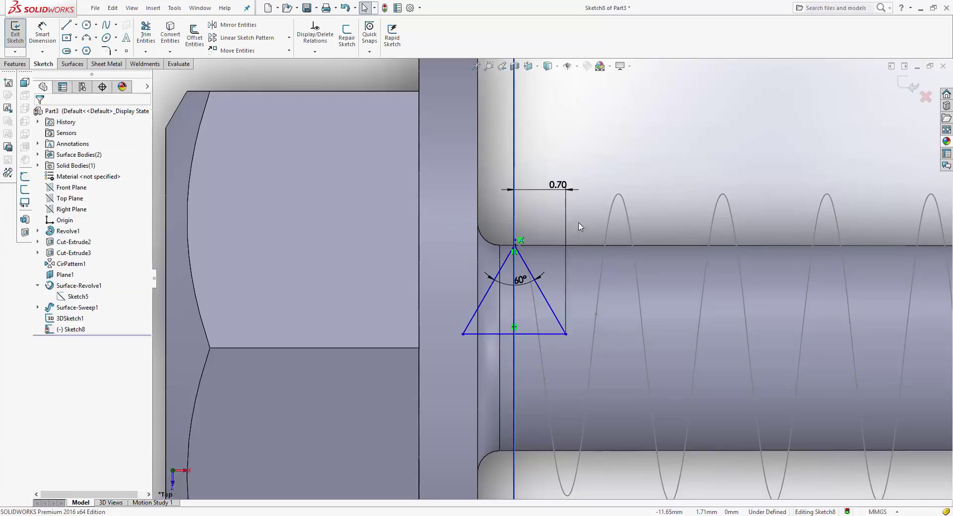
Step: Dimension the left base corner 0.70 mm from the centerline
click(48, 35)
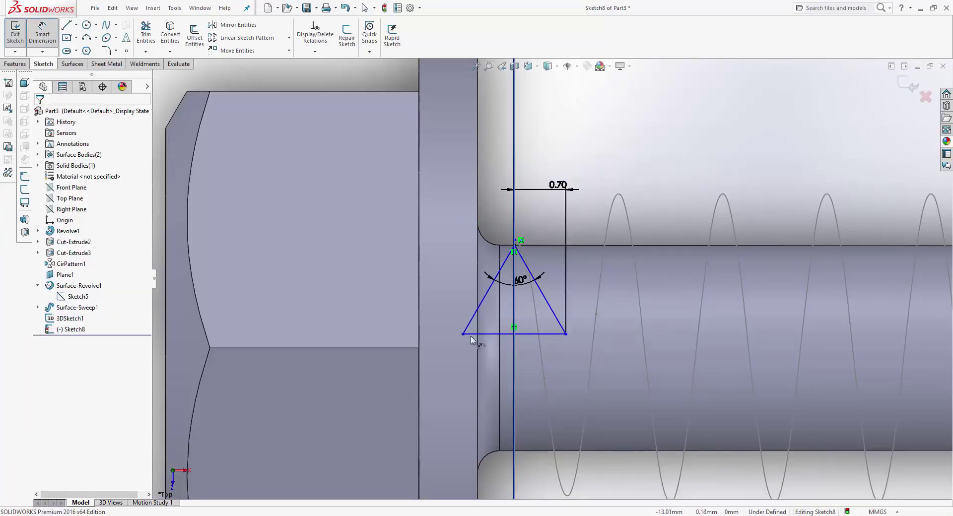
click(463, 334)
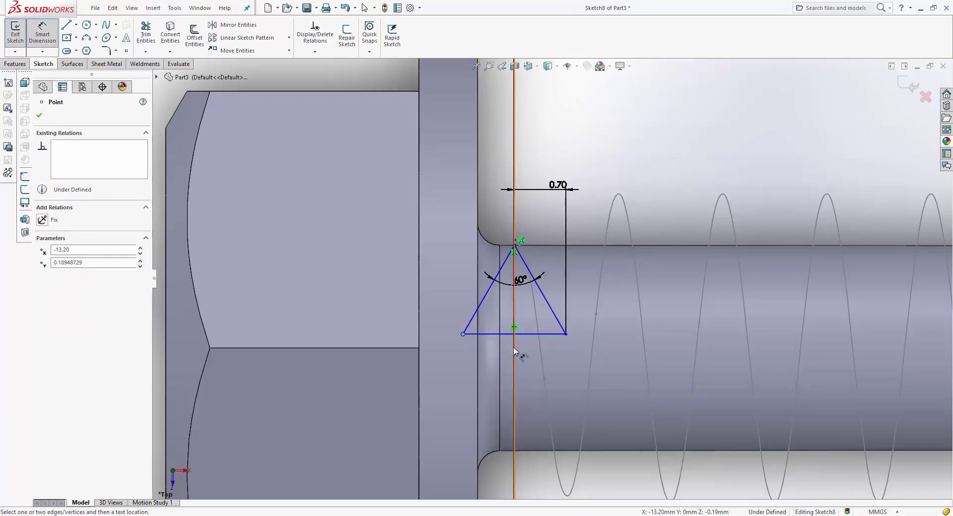
click(513, 347)
click(500, 222)
click(456, 217)
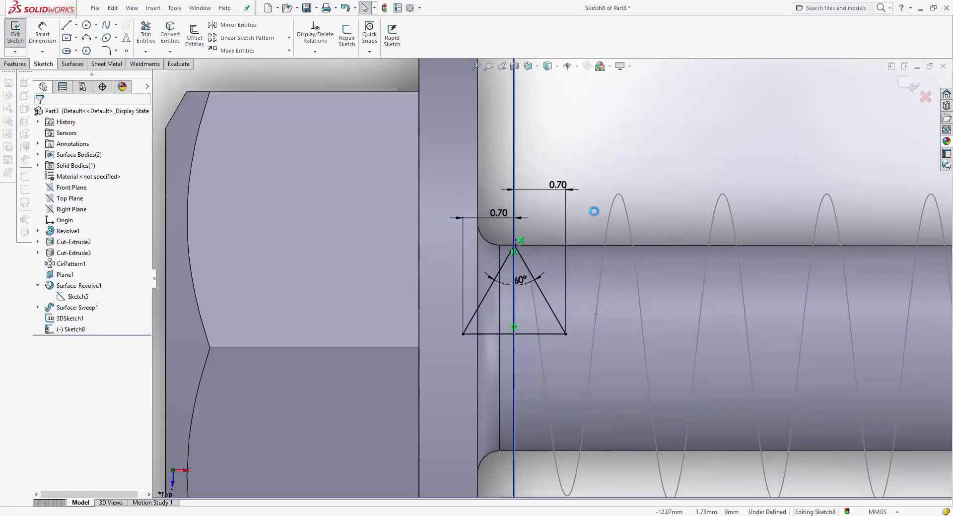
middle_drag(585, 223, 542, 226)
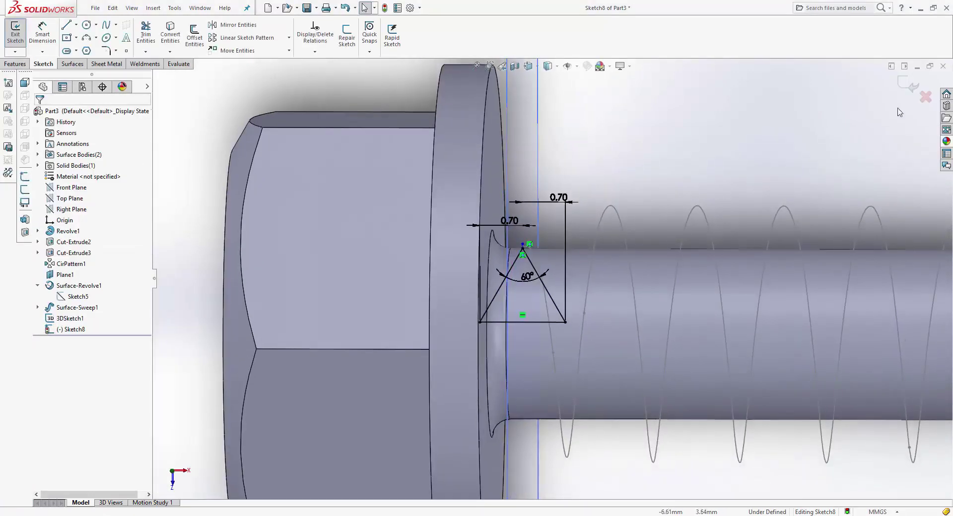
Step: Exit the sketch and start a Swept Boss/Base with Sketch8 as profile and 3DSketch1 as path
click(908, 85)
middle_drag(561, 190, 405, 201)
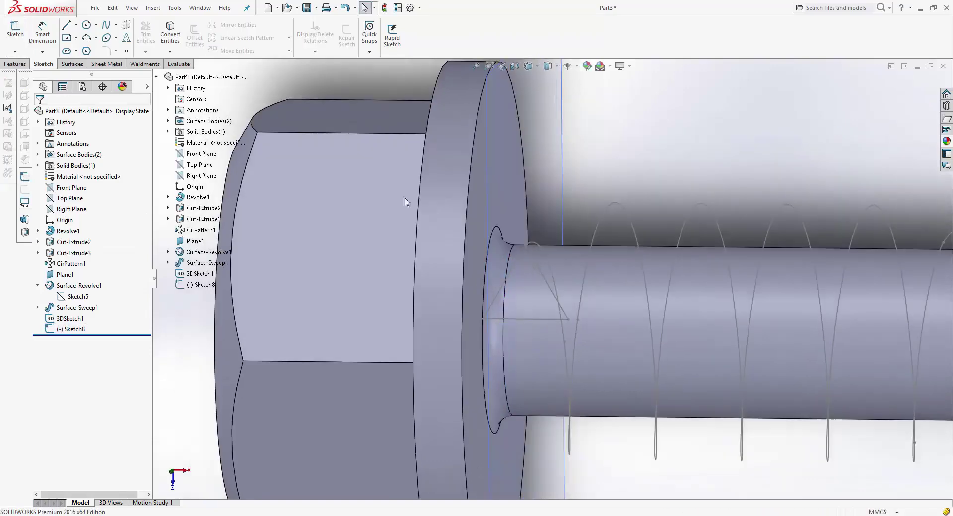
click(15, 64)
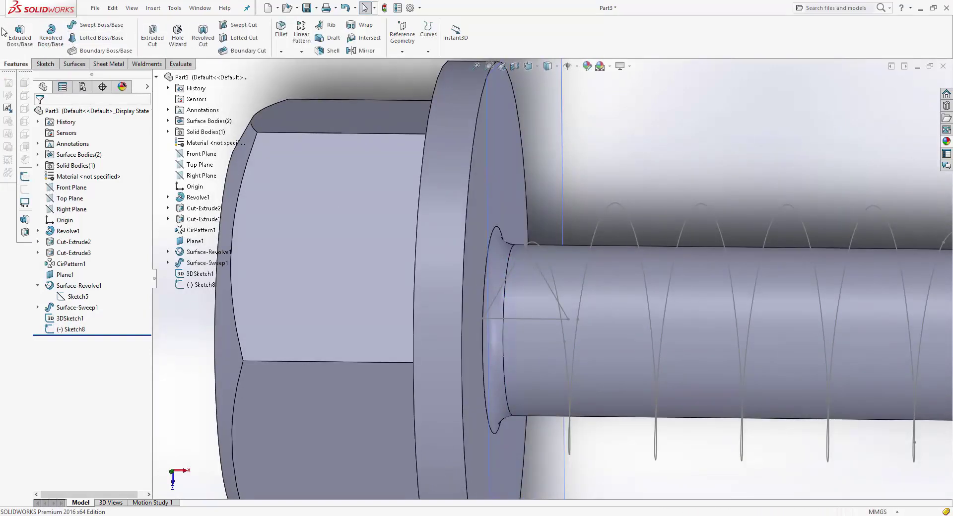
click(97, 25)
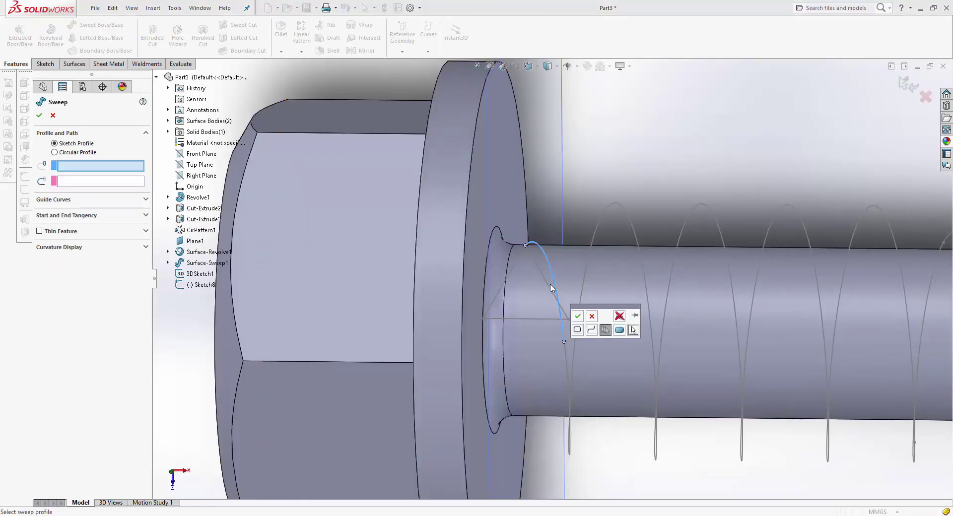
click(52, 116)
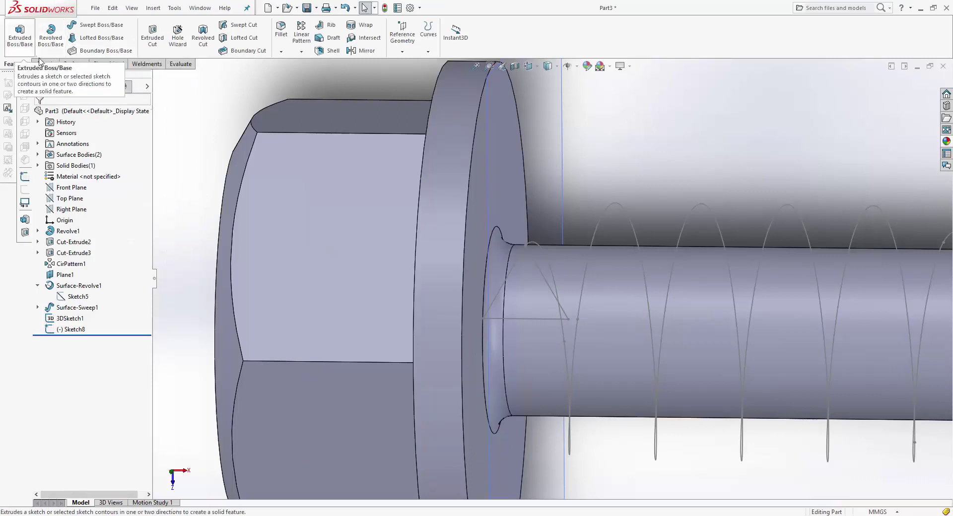
click(96, 31)
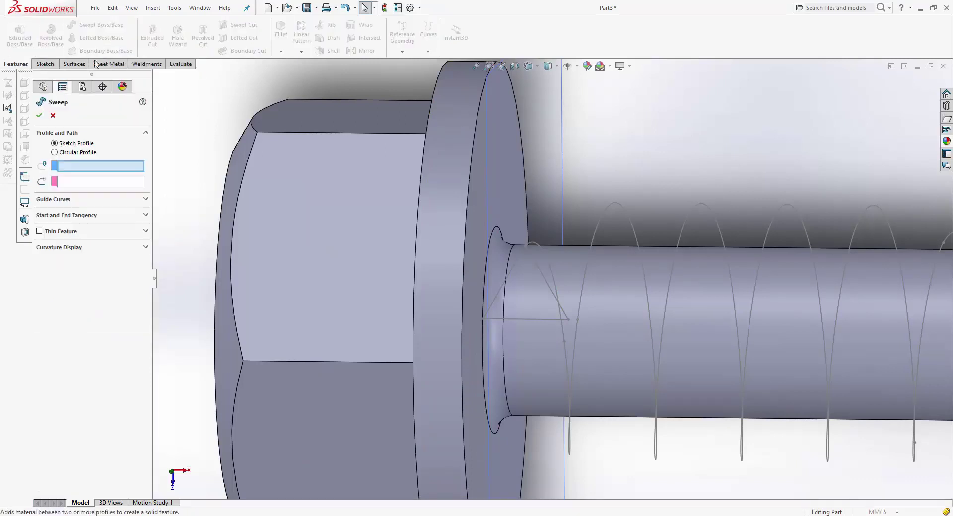
click(541, 277)
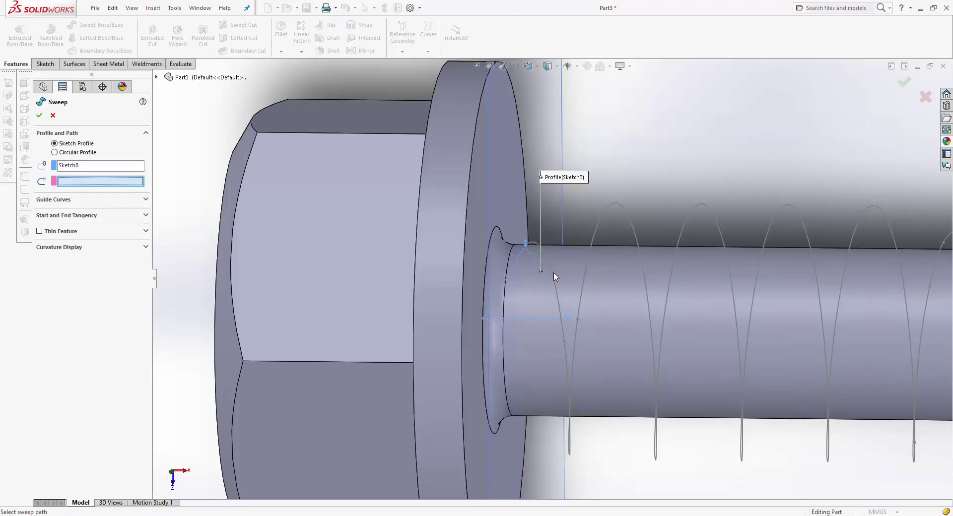
click(552, 276)
Step: Orbit and zoom around the screw to inspect the sweep preview, then expand the sweep Options
scroll(630, 266, up, 5)
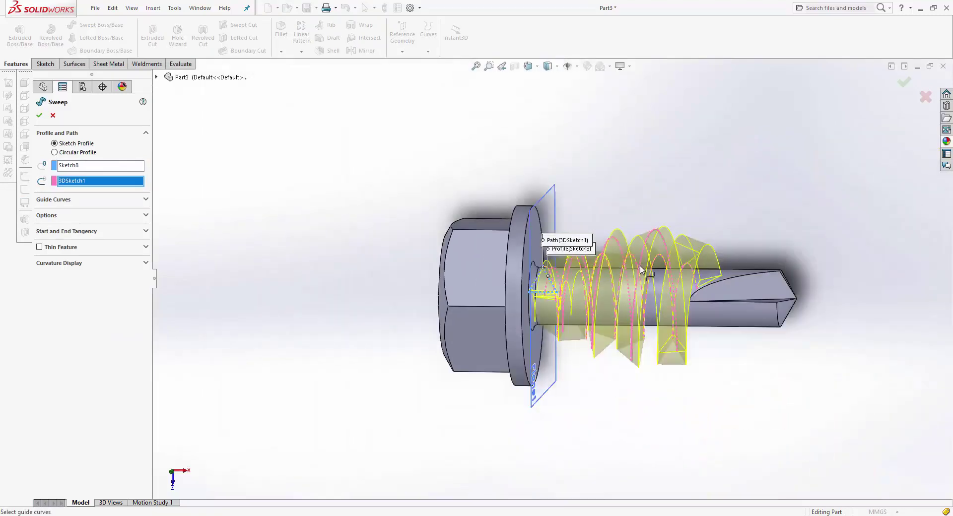
middle_drag(640, 270, 651, 163)
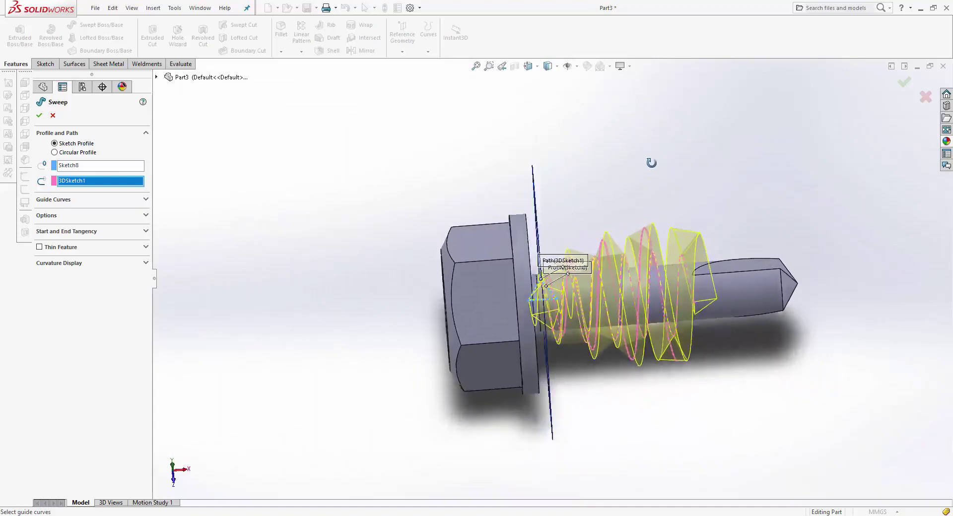
scroll(544, 308, down, 4)
mouse_move(543, 308)
middle_down()
mouse_move(574, 388)
mouse_move(602, 305)
middle_up()
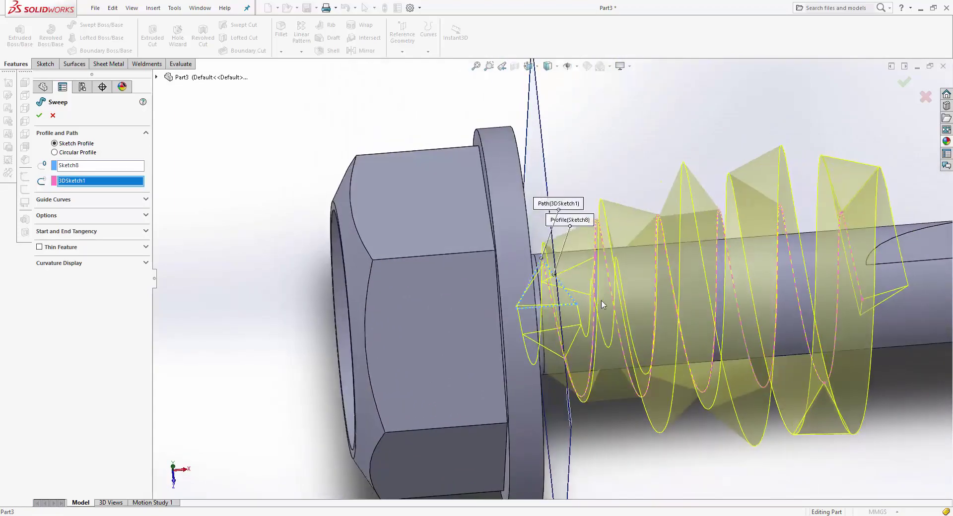
scroll(602, 305, up, 3)
key(Escape)
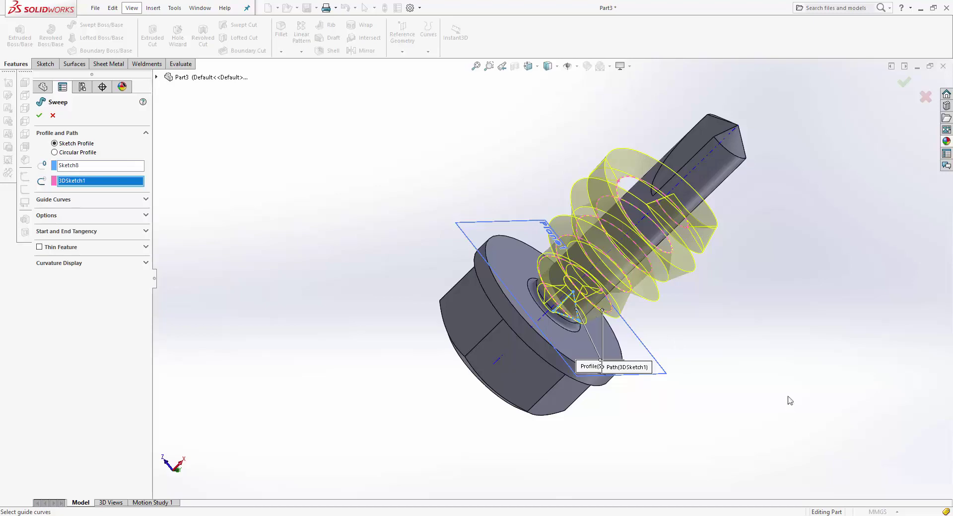
middle_drag(721, 332, 762, 365)
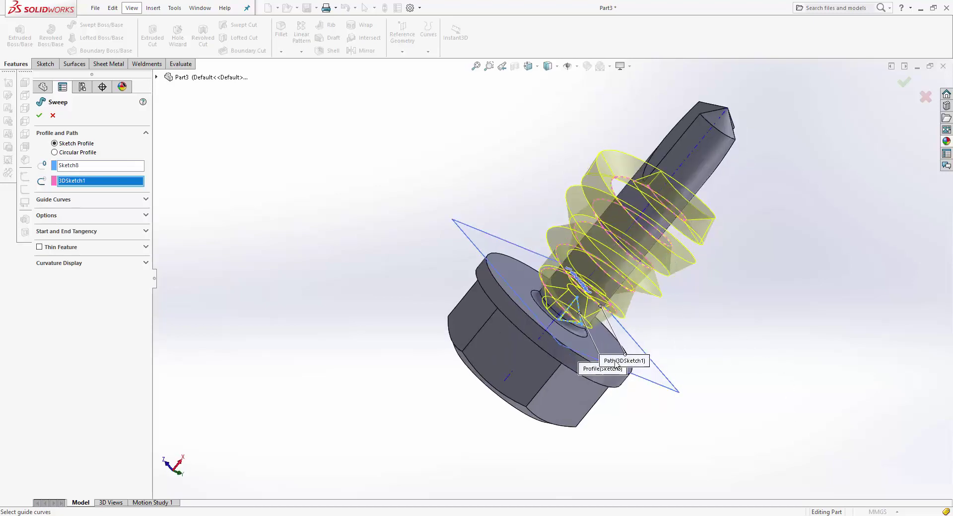
click(107, 219)
scroll(747, 250, down, 2)
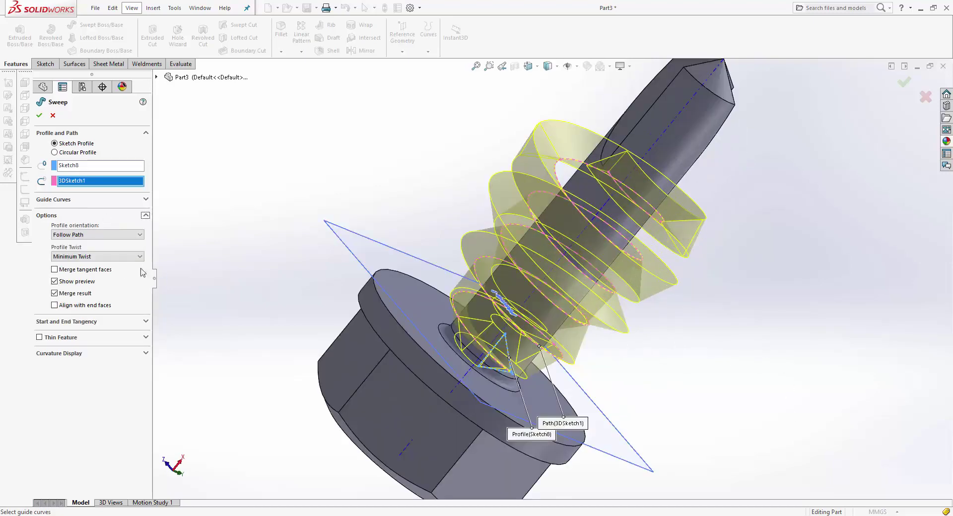
Step: Set Profile Twist to Specify Direction Vector, using the temporary Axis<1> through the screw
click(114, 257)
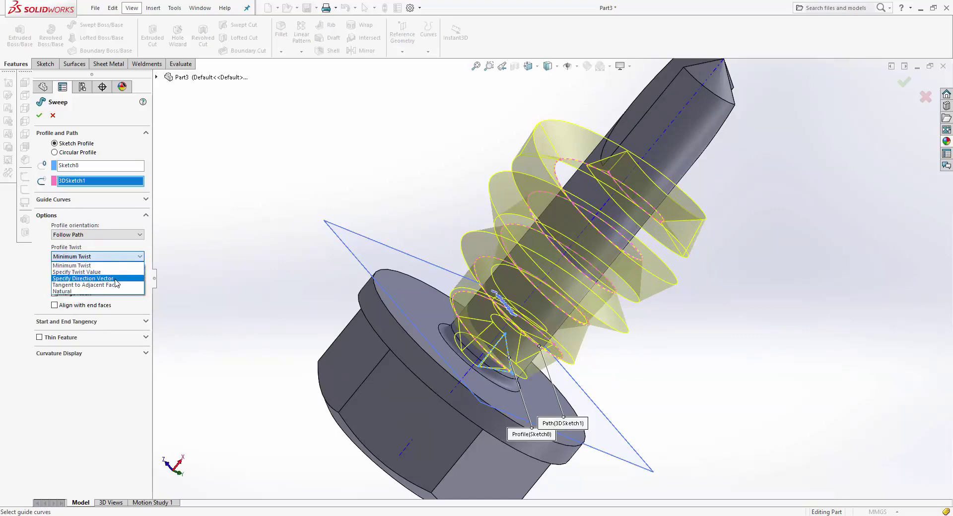
click(115, 280)
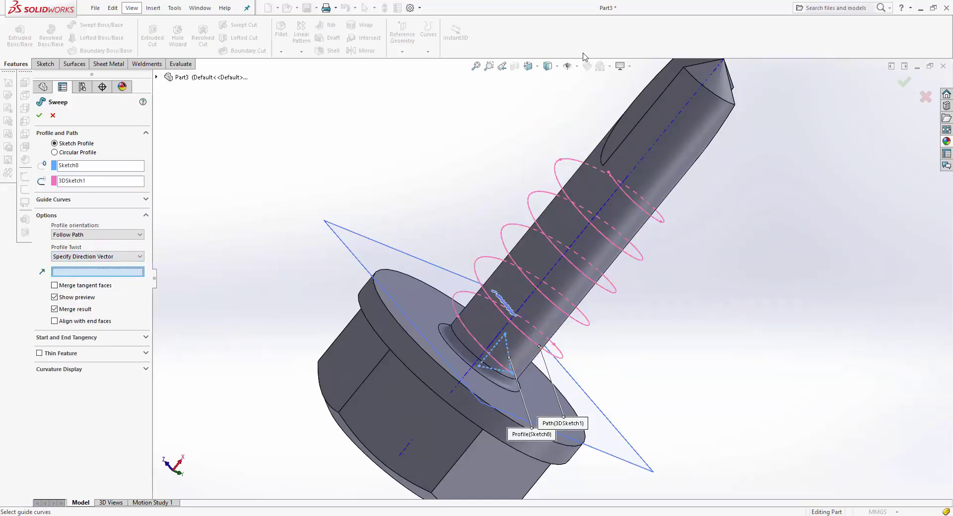
click(575, 66)
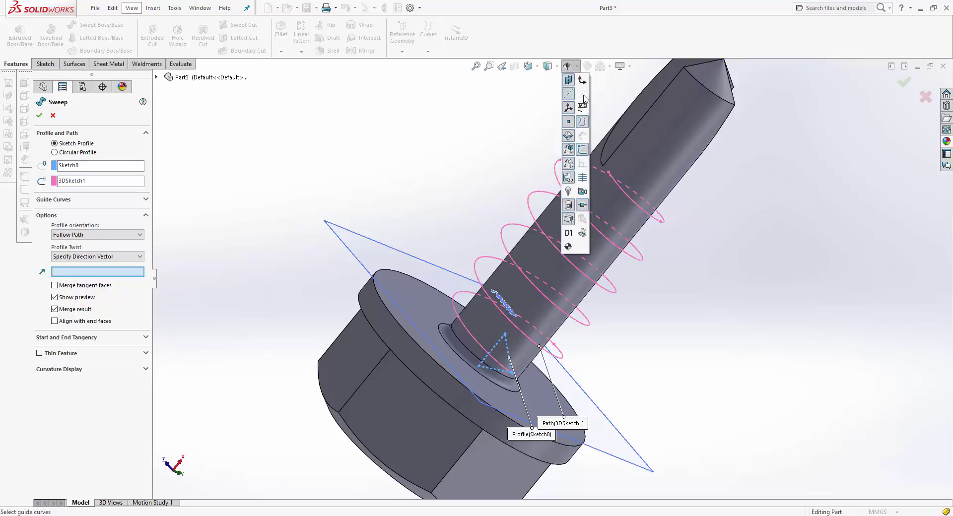
click(584, 96)
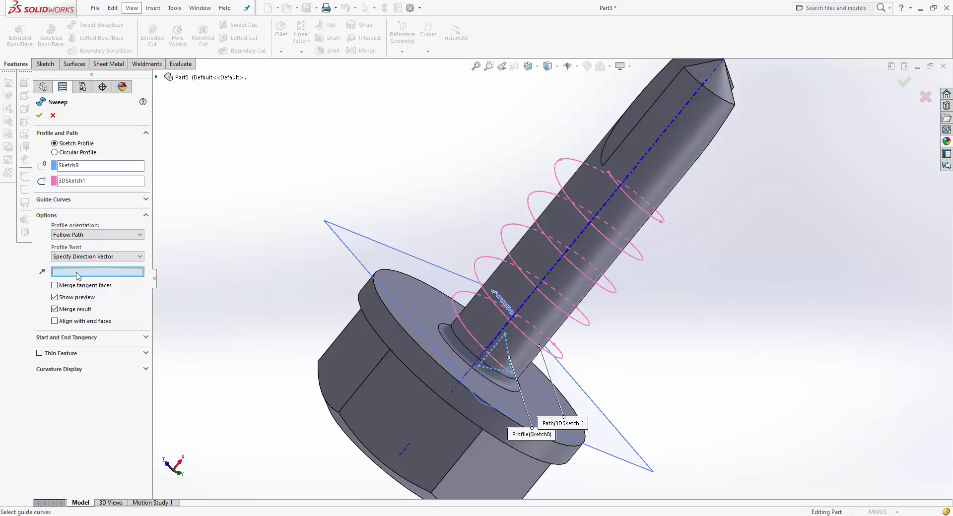
click(646, 157)
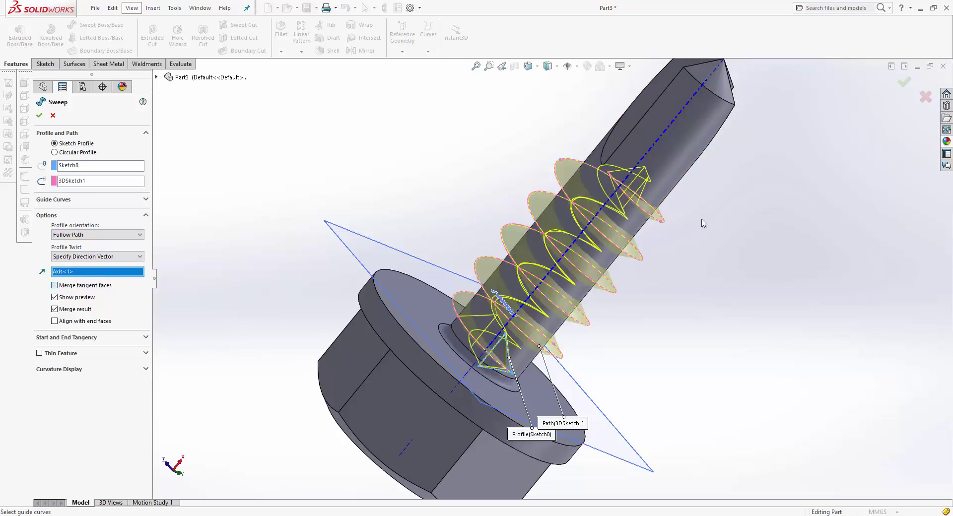
mouse_move(589, 194)
middle_down()
mouse_move(656, 244)
mouse_move(662, 179)
mouse_move(614, 106)
mouse_move(666, 200)
middle_up()
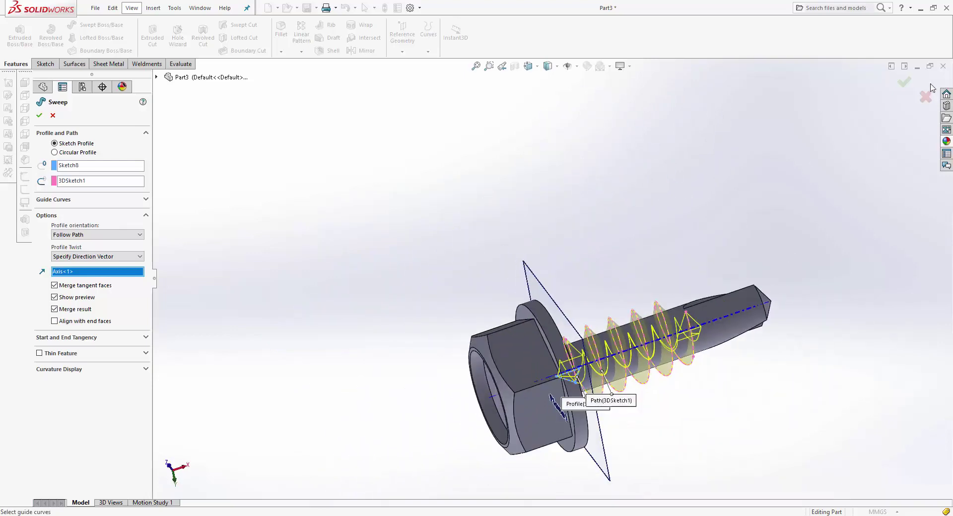
Step: Accept the sweep to create Sweep4, then zoom and orbit to inspect the thread near the flange
click(912, 83)
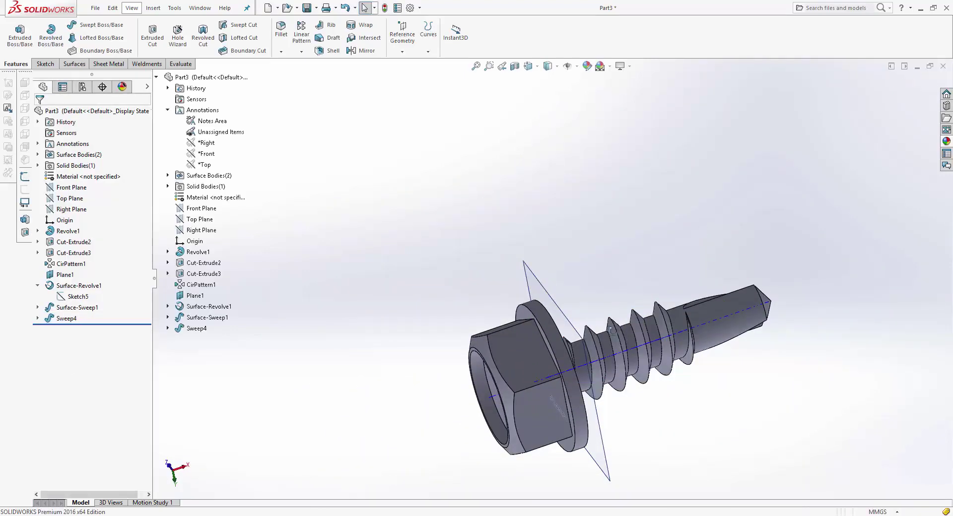
scroll(674, 331, down, 2)
scroll(644, 258, down, 3)
scroll(626, 248, down, 3)
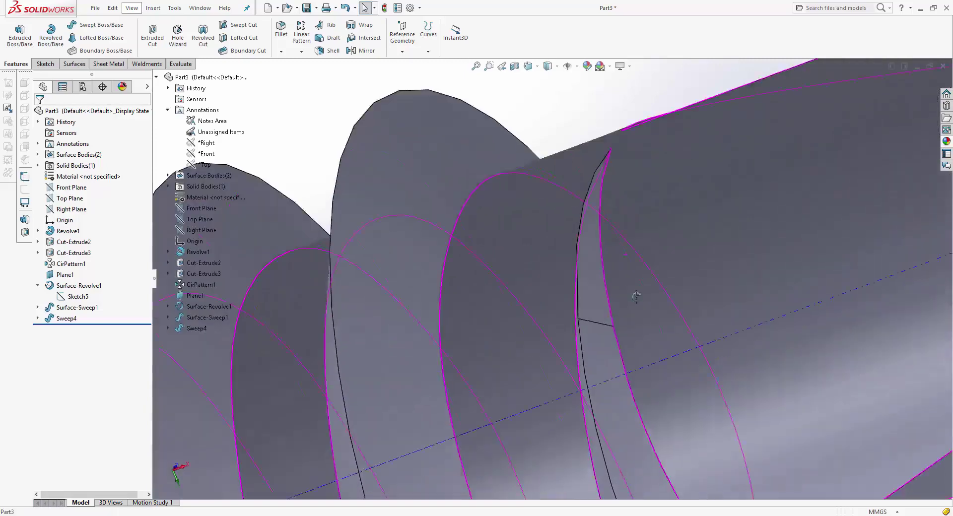
scroll(586, 243, down, 2)
scroll(585, 230, up, 5)
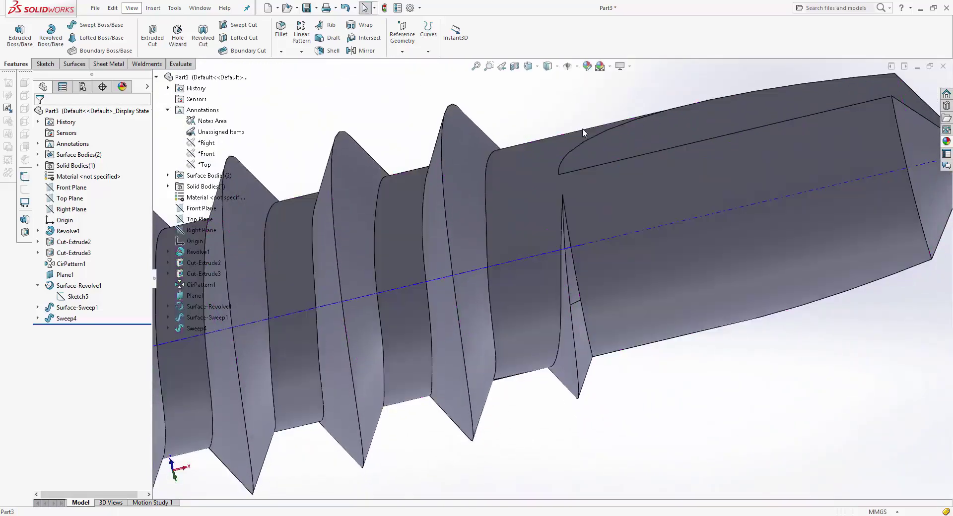
scroll(601, 189, up, 2)
scroll(602, 199, up, 2)
scroll(365, 273, down, 1)
scroll(370, 311, down, 3)
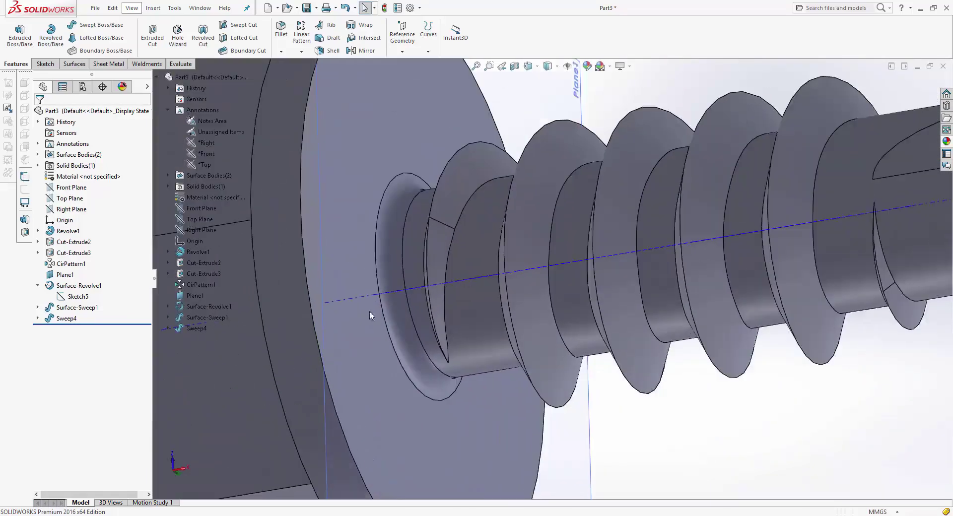
scroll(369, 311, down, 2)
scroll(440, 296, up, 2)
scroll(487, 275, up, 3)
scroll(507, 280, down, 1)
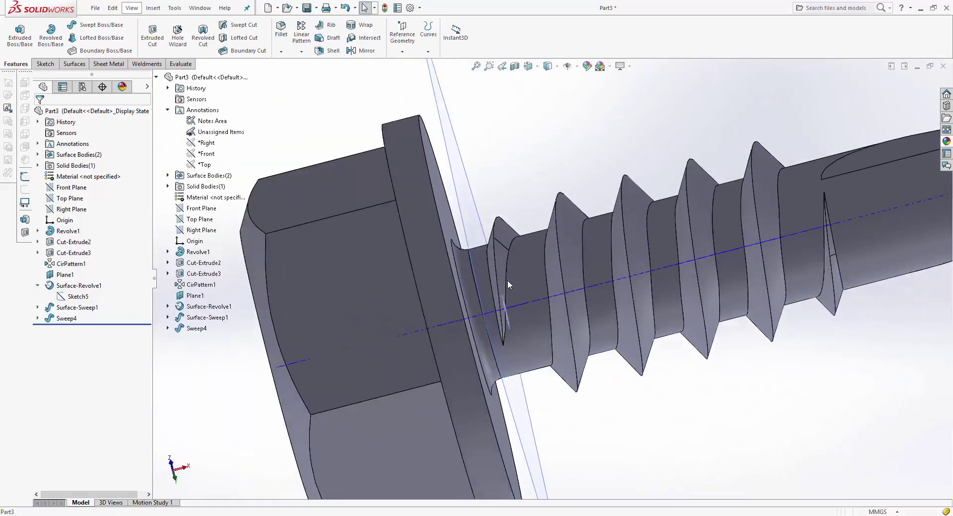
scroll(497, 305, down, 1)
middle_drag(511, 277, 509, 340)
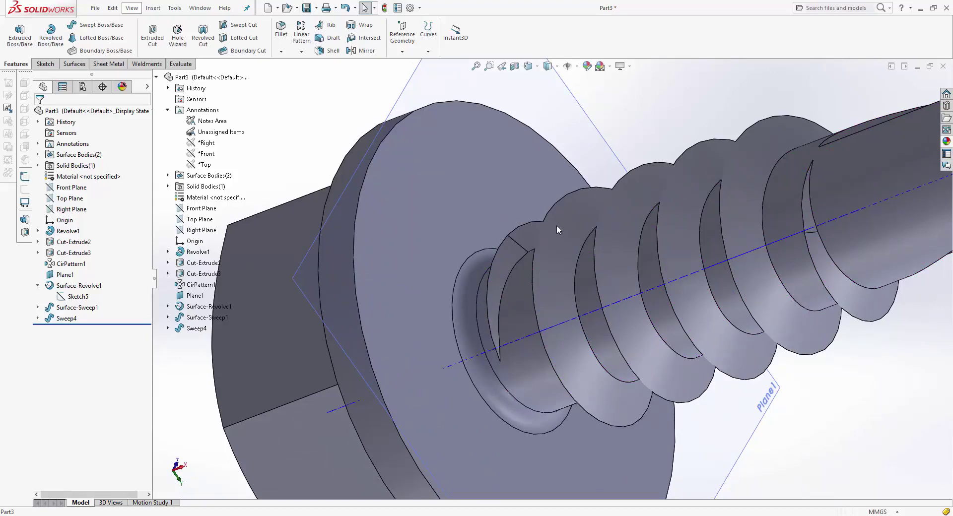
middle_drag(616, 228, 599, 279)
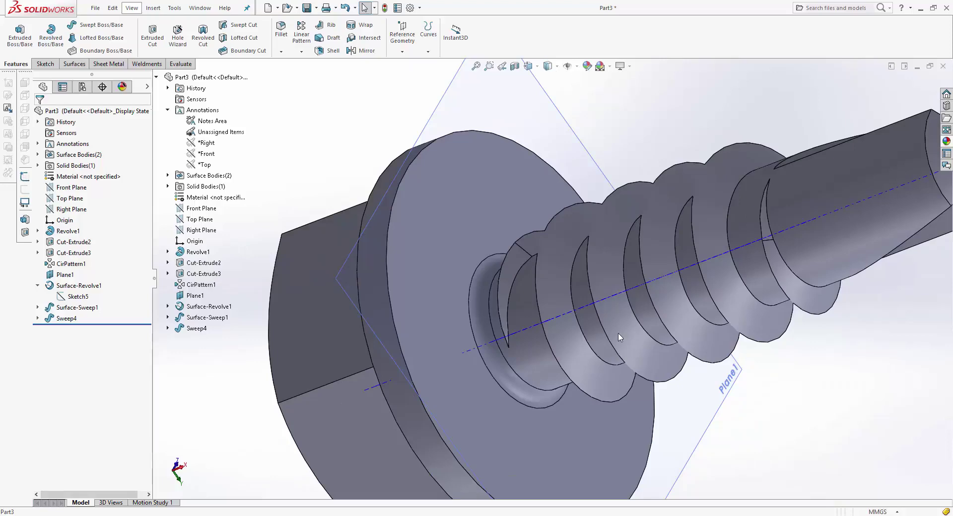